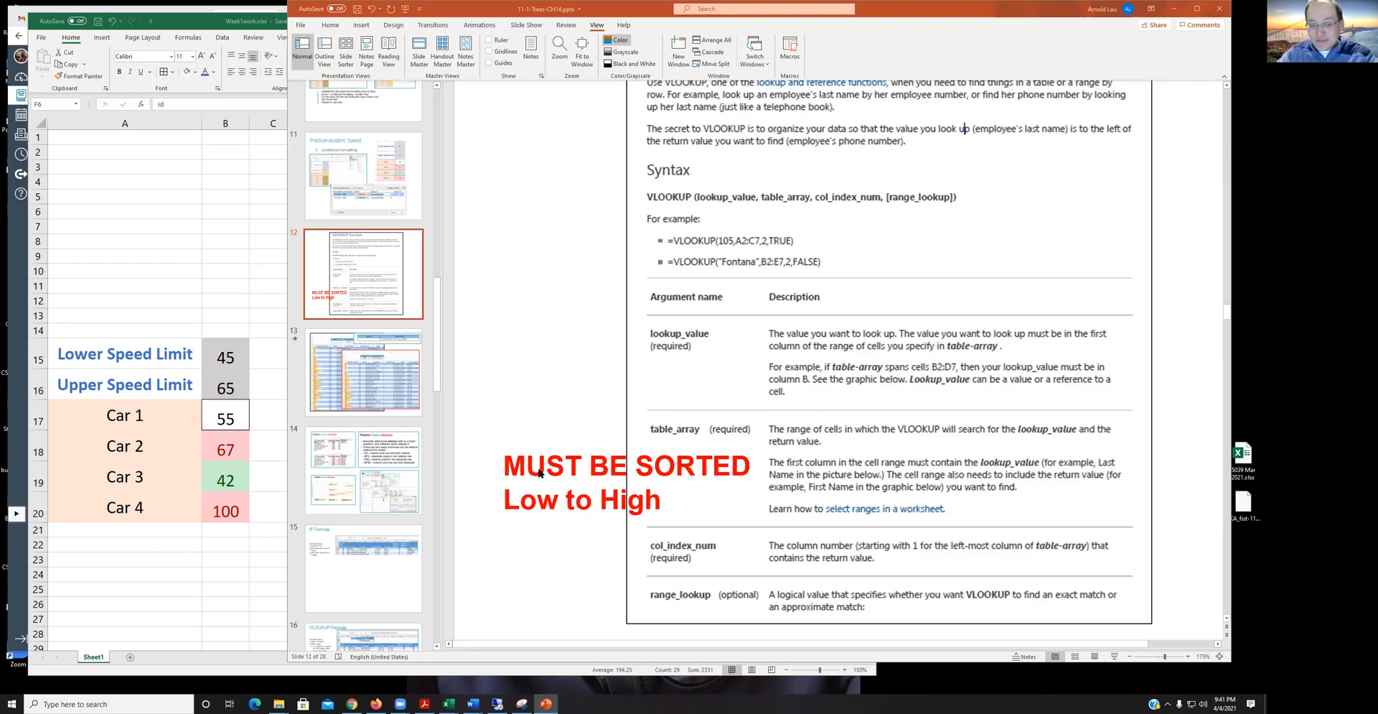
Show slide 13 with the VLOOKUP tree inventory example, followed by slide 14 on relative versus absolute references
left_click(366, 380)
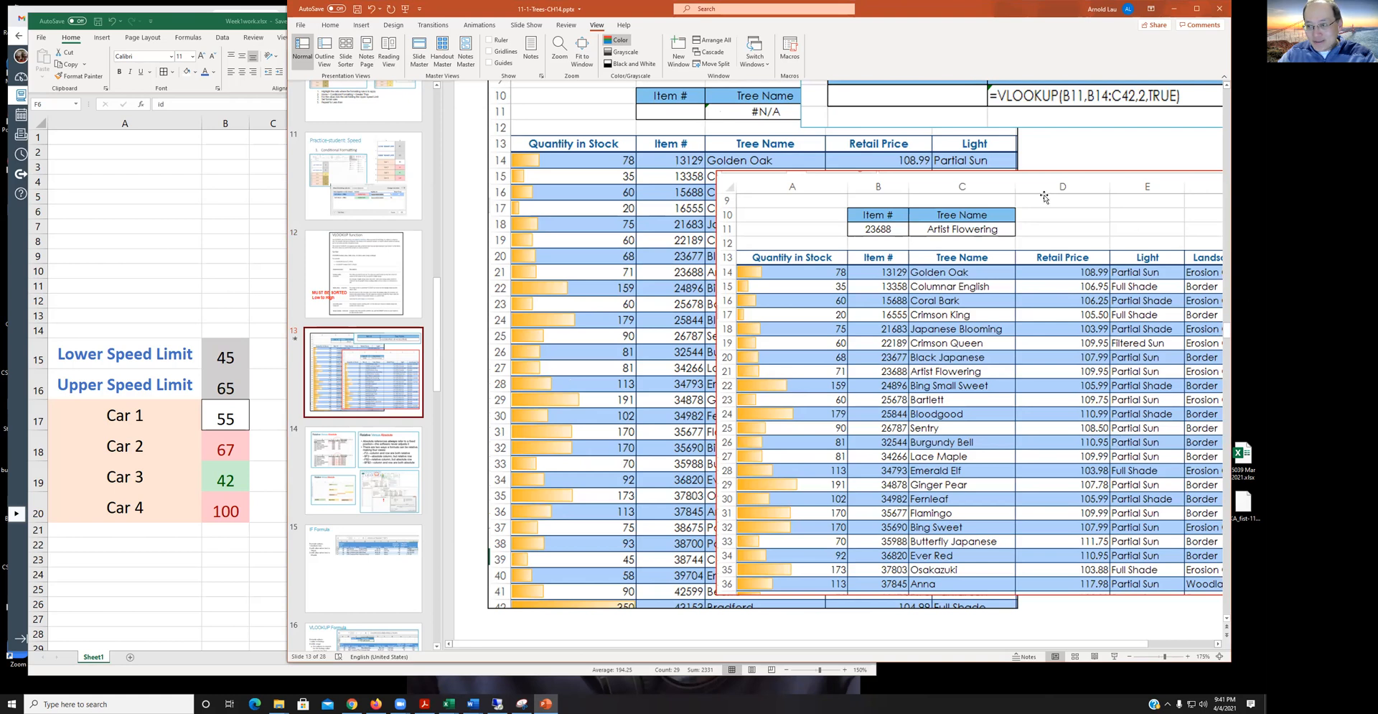
left_click(385, 488)
scroll(820, 392, "up", 1)
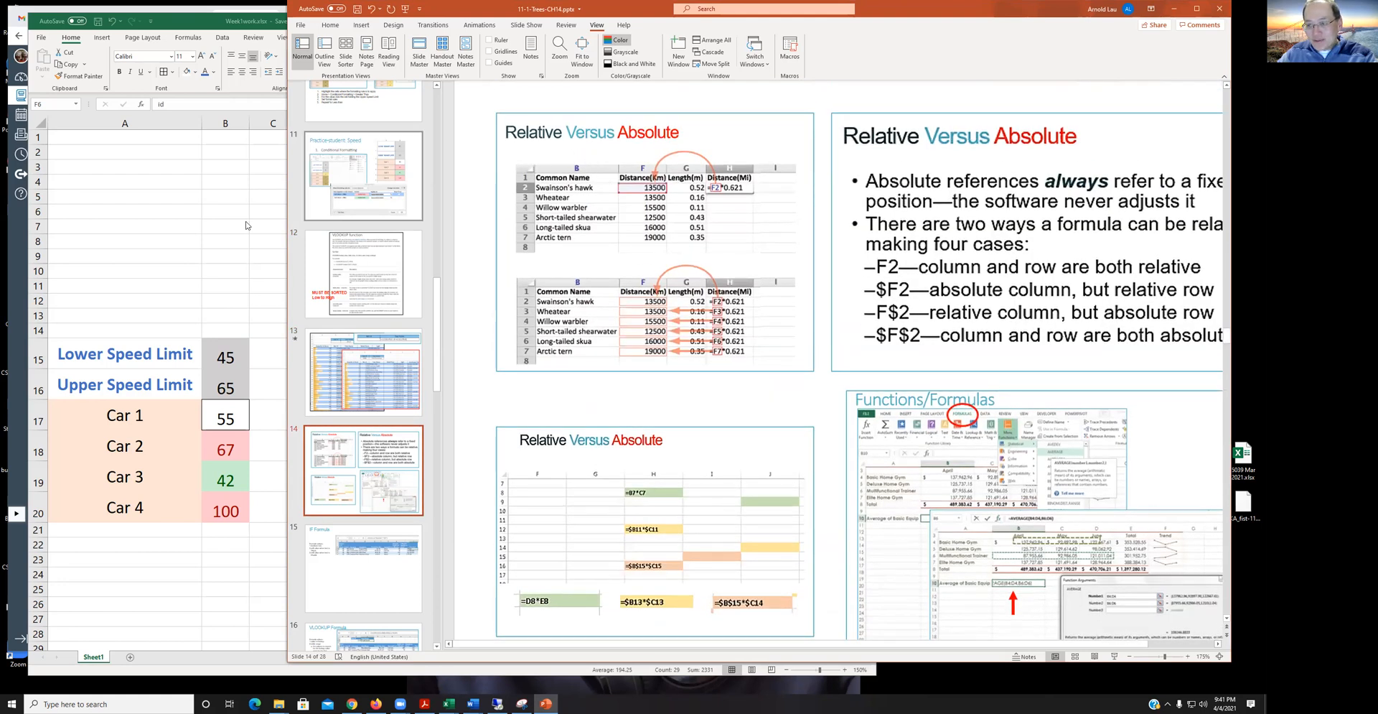
Switch to the Excel workbook and examine the id column of the Plants table
left_click(183, 219)
left_click(519, 353)
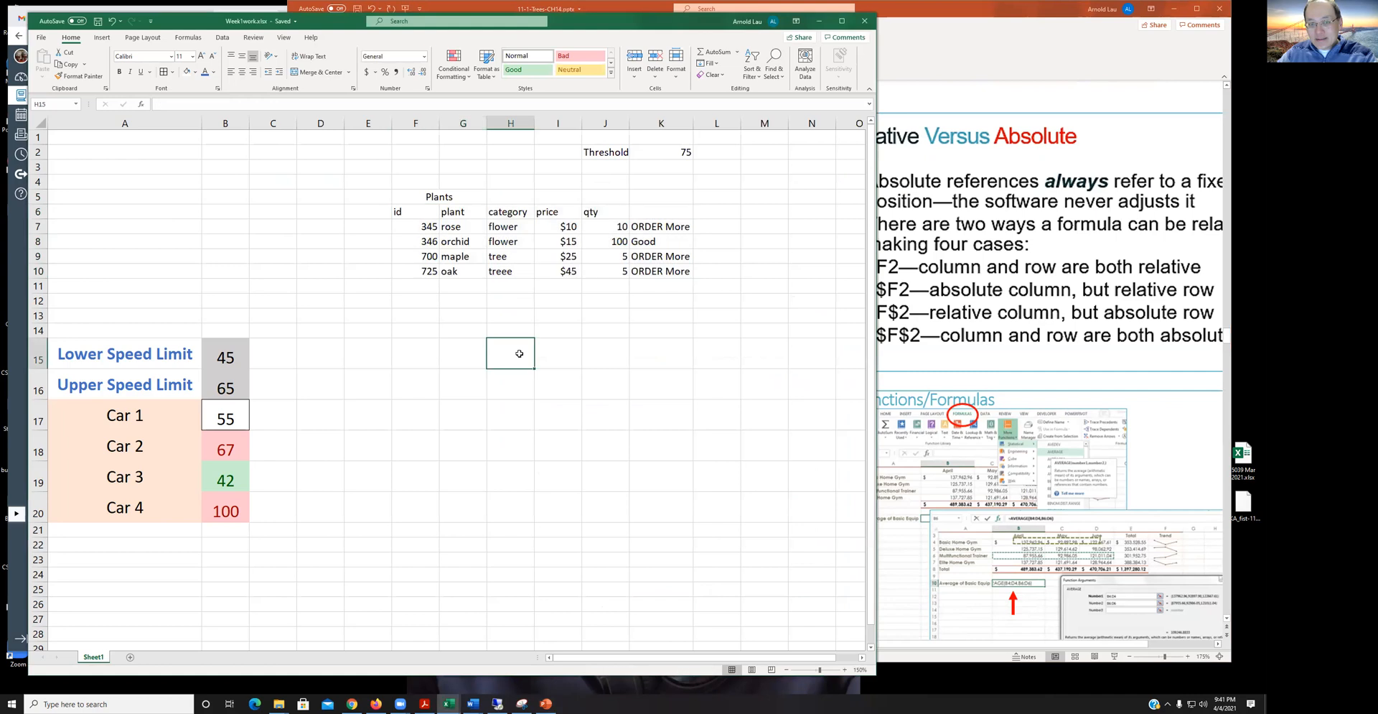
left_click(436, 287)
left_click(420, 211)
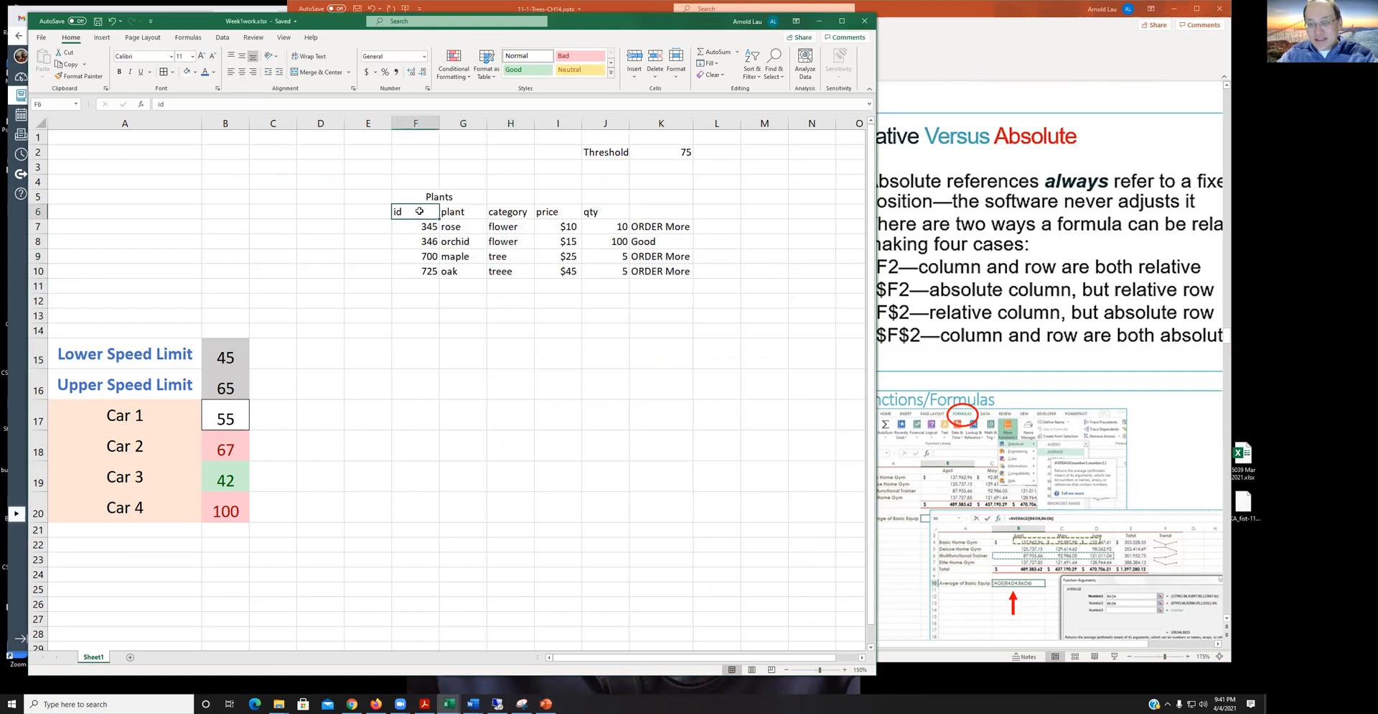
left_click(461, 425)
left_click(425, 226)
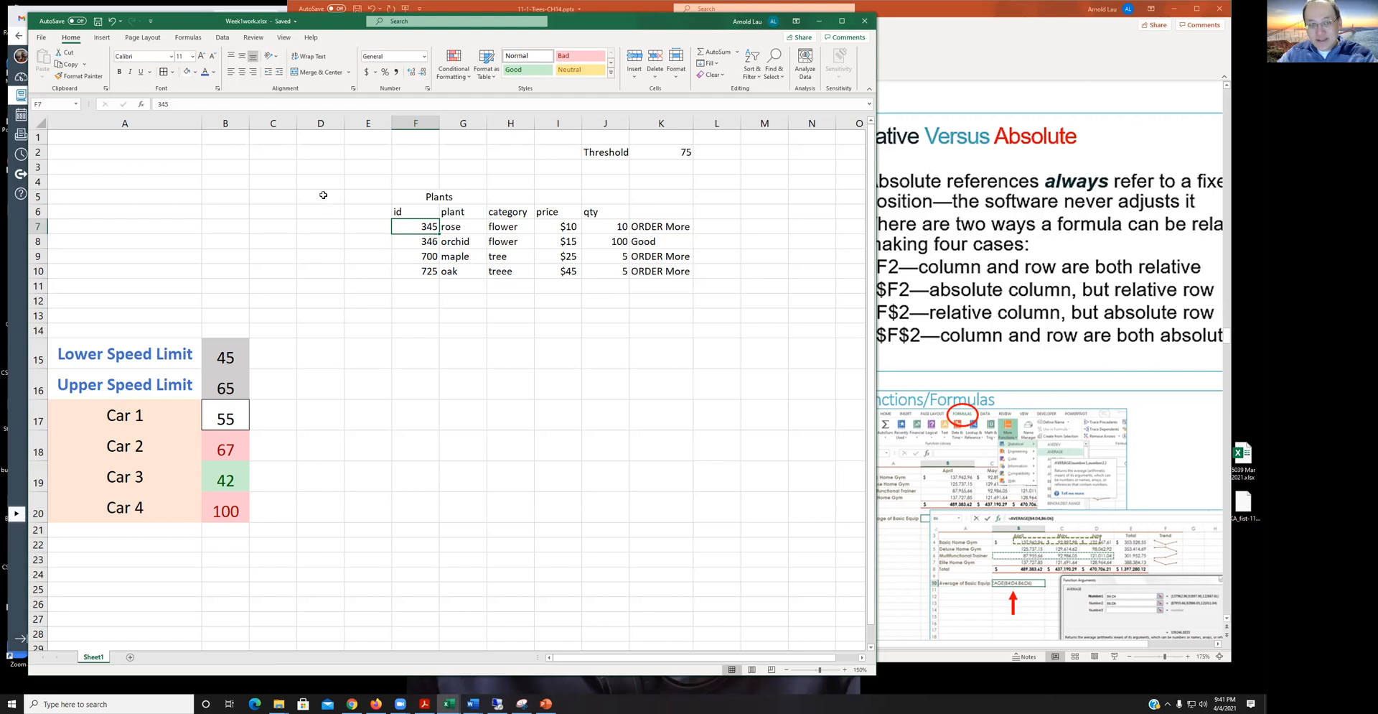
Enter the label id in D2 and apply the Neutral cell style to E2
left_click(326, 154)
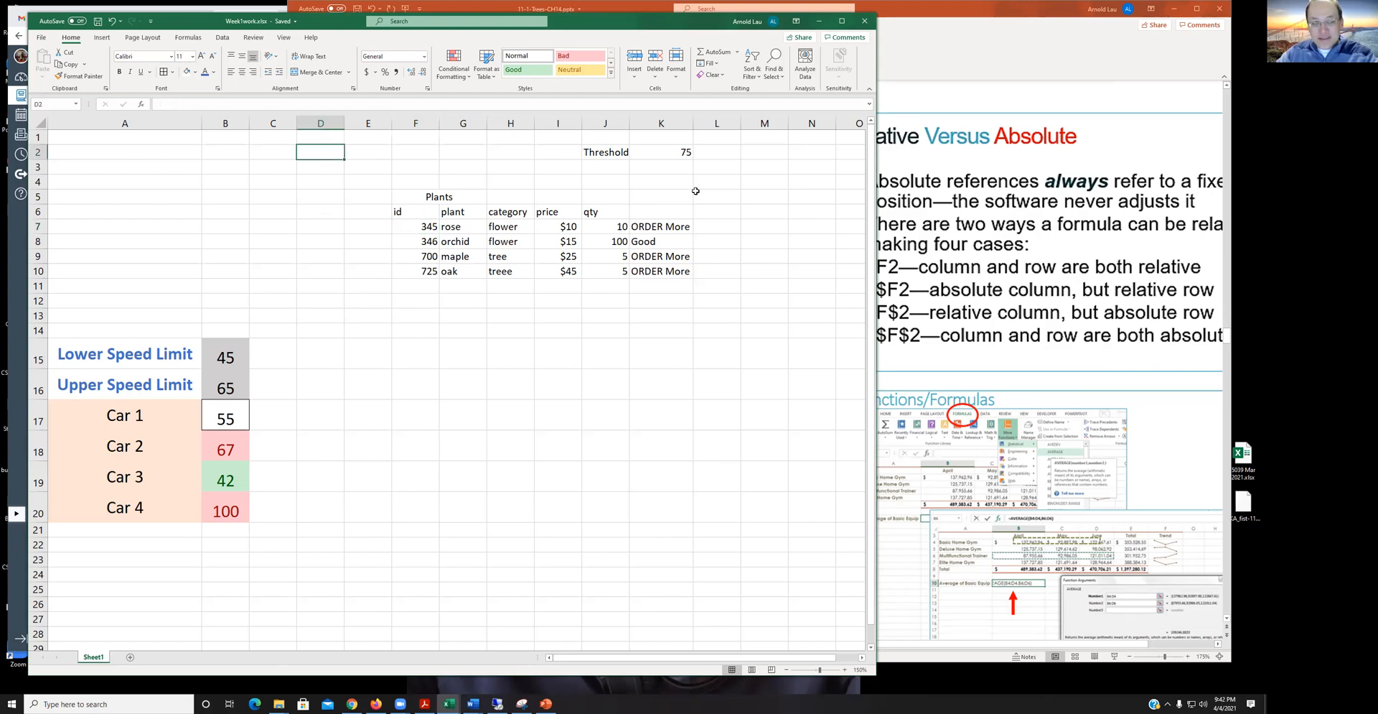
type("id")
key("Return")
key("Up")
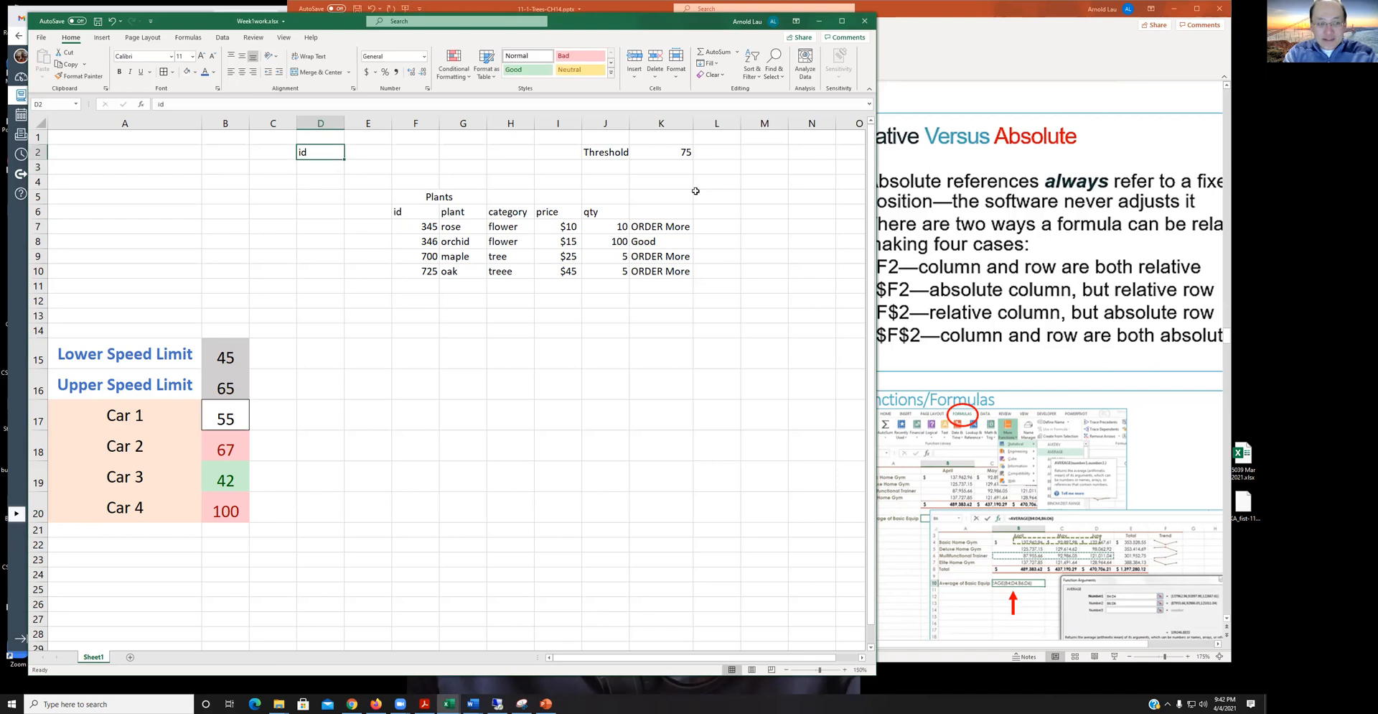
key("Right")
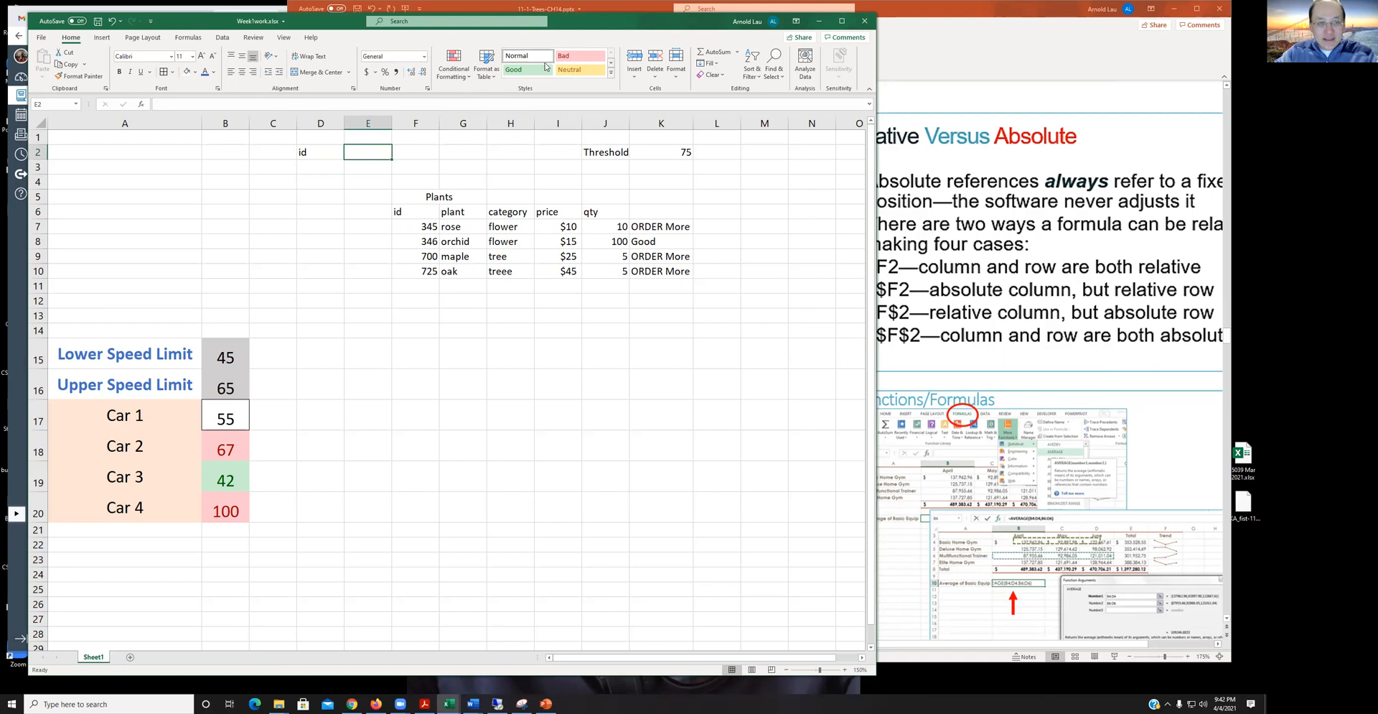
left_click(586, 70)
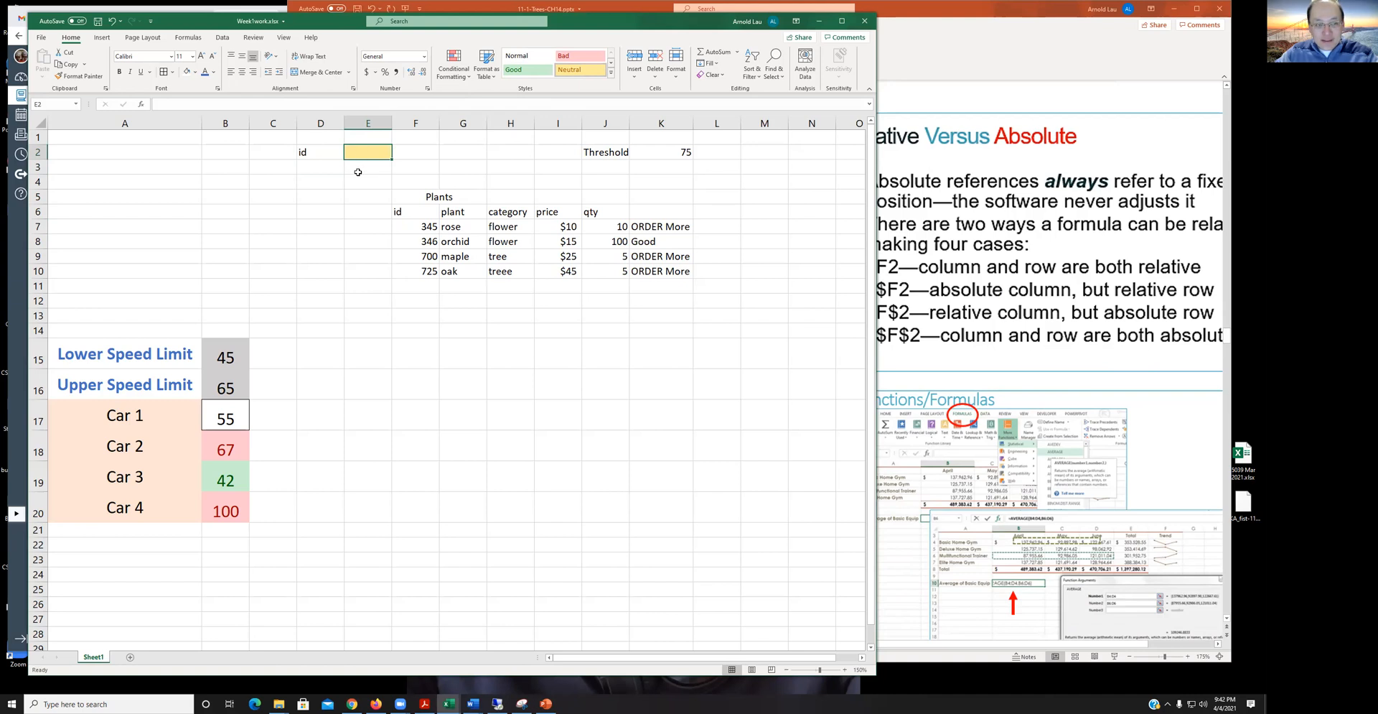
Enter the label plant in D3, directly below the id label
left_click(321, 172)
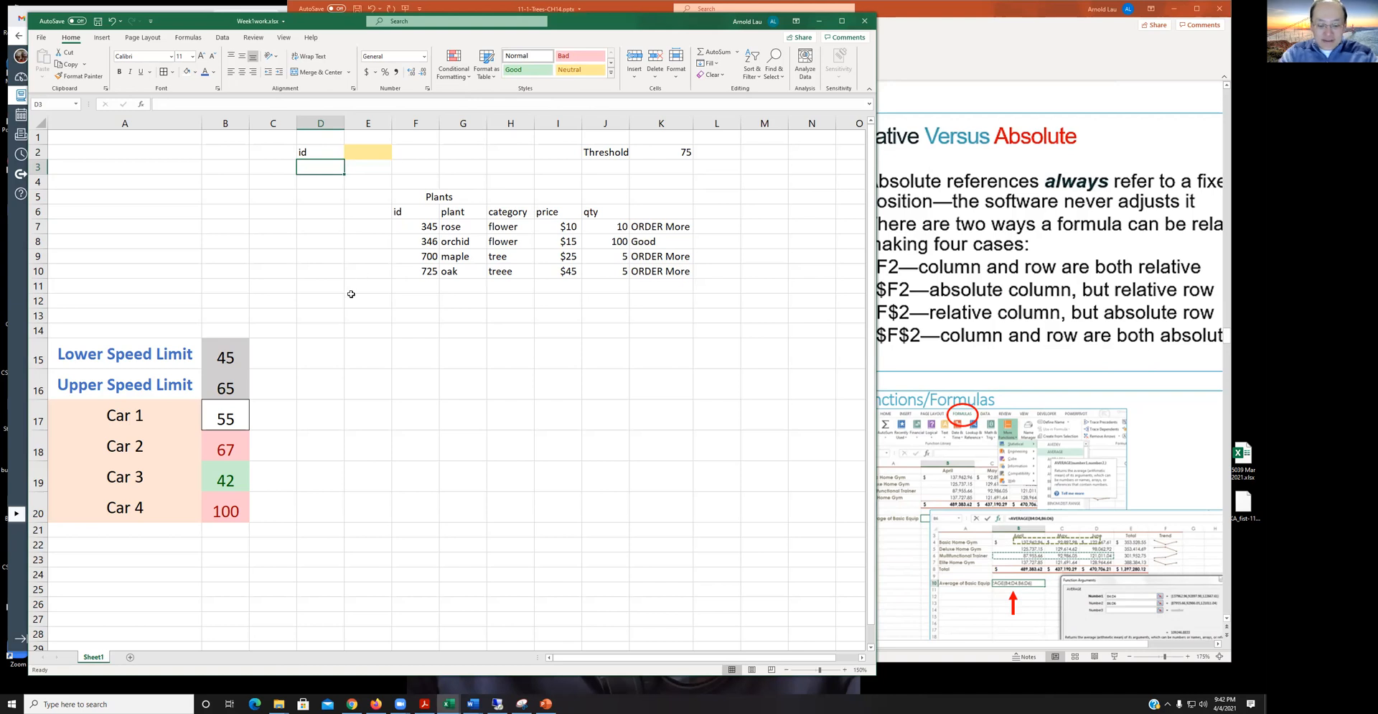
type("plant")
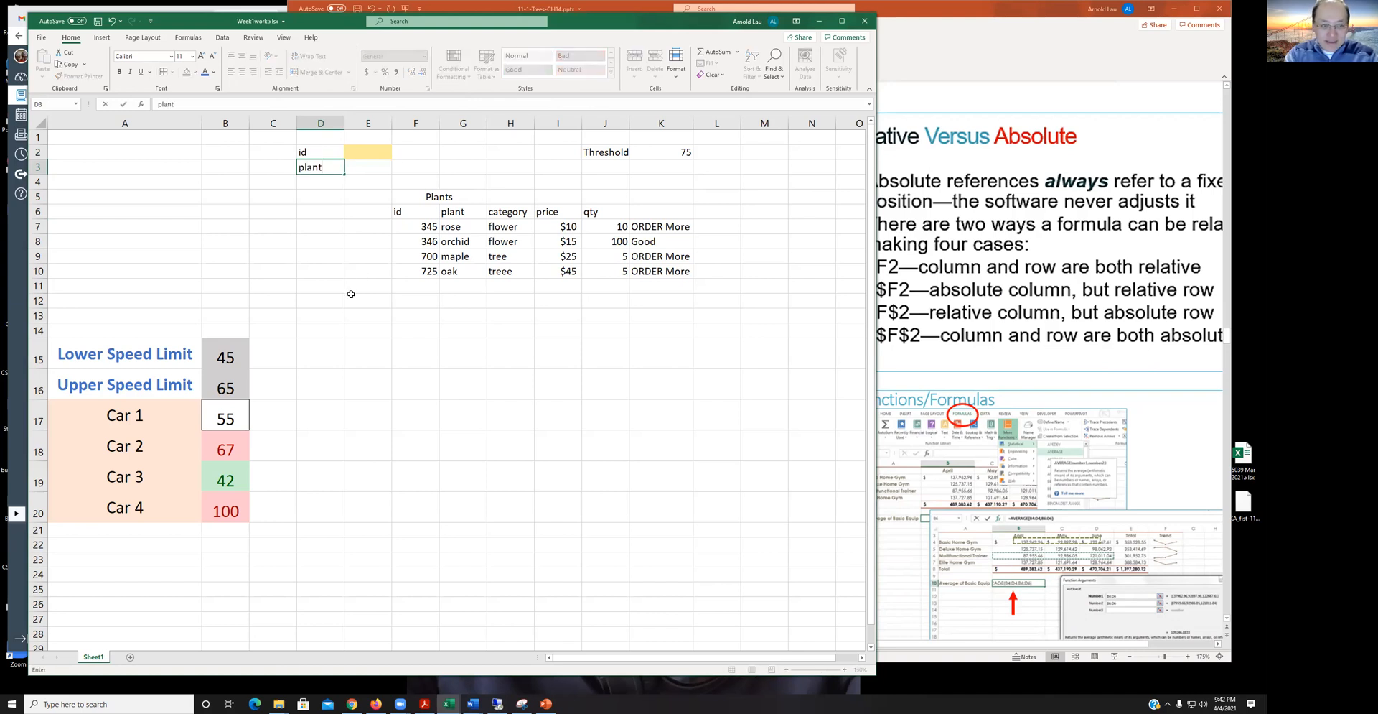
key("Return")
key("Up")
Start a VLOOKUP formula in E3 with E2 as the lookup value
key("Right")
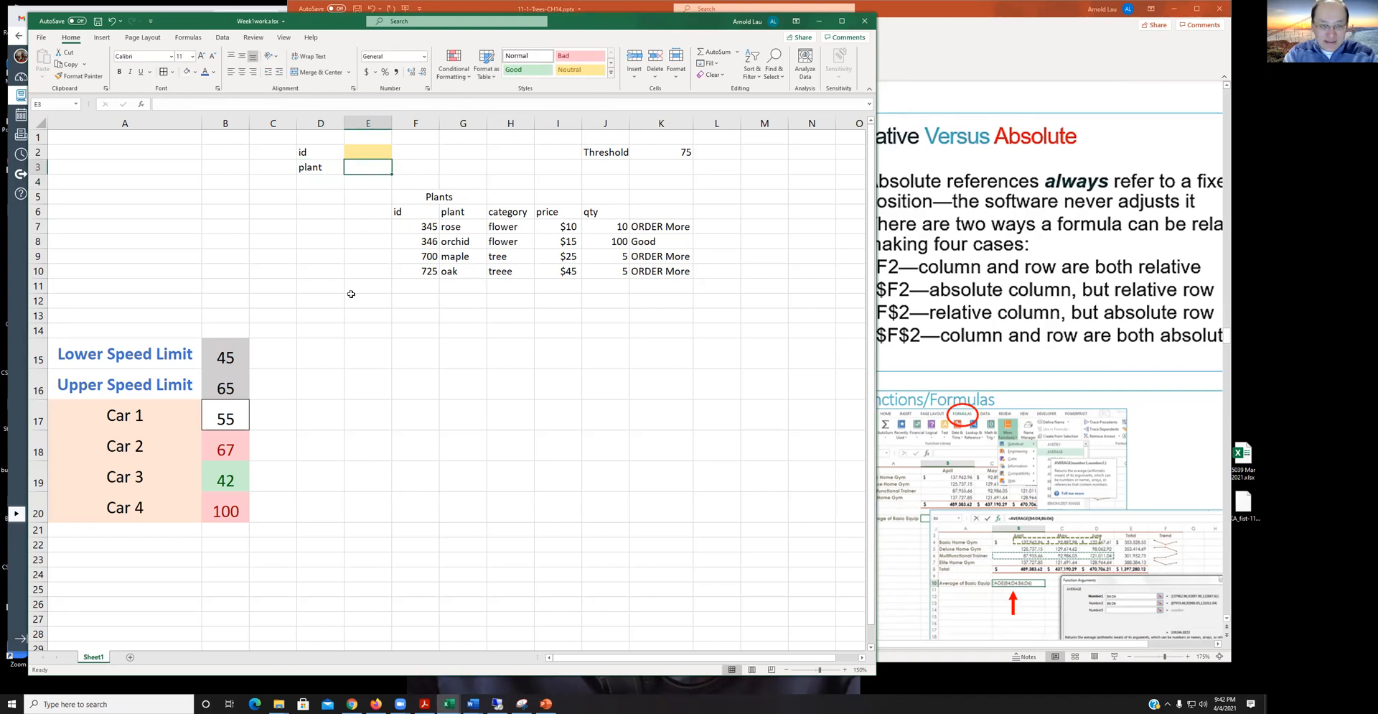
type("=")
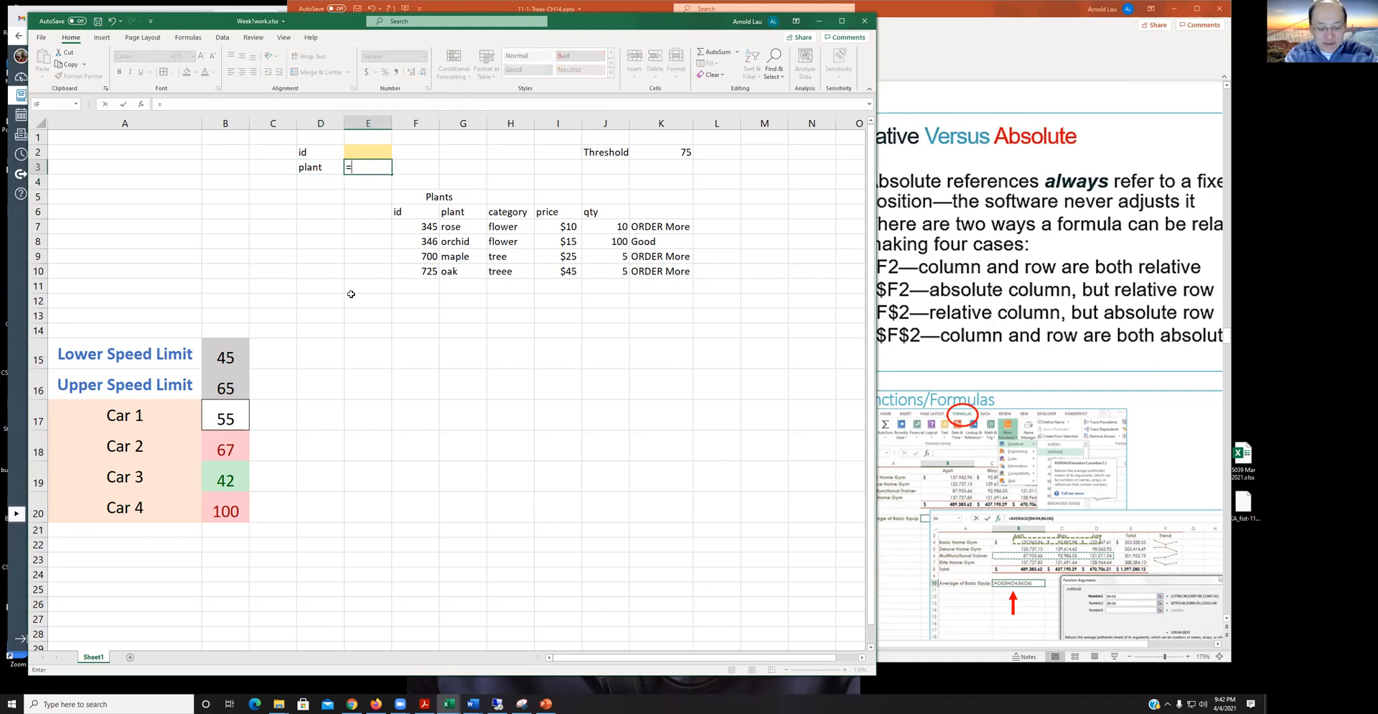
type("vlo")
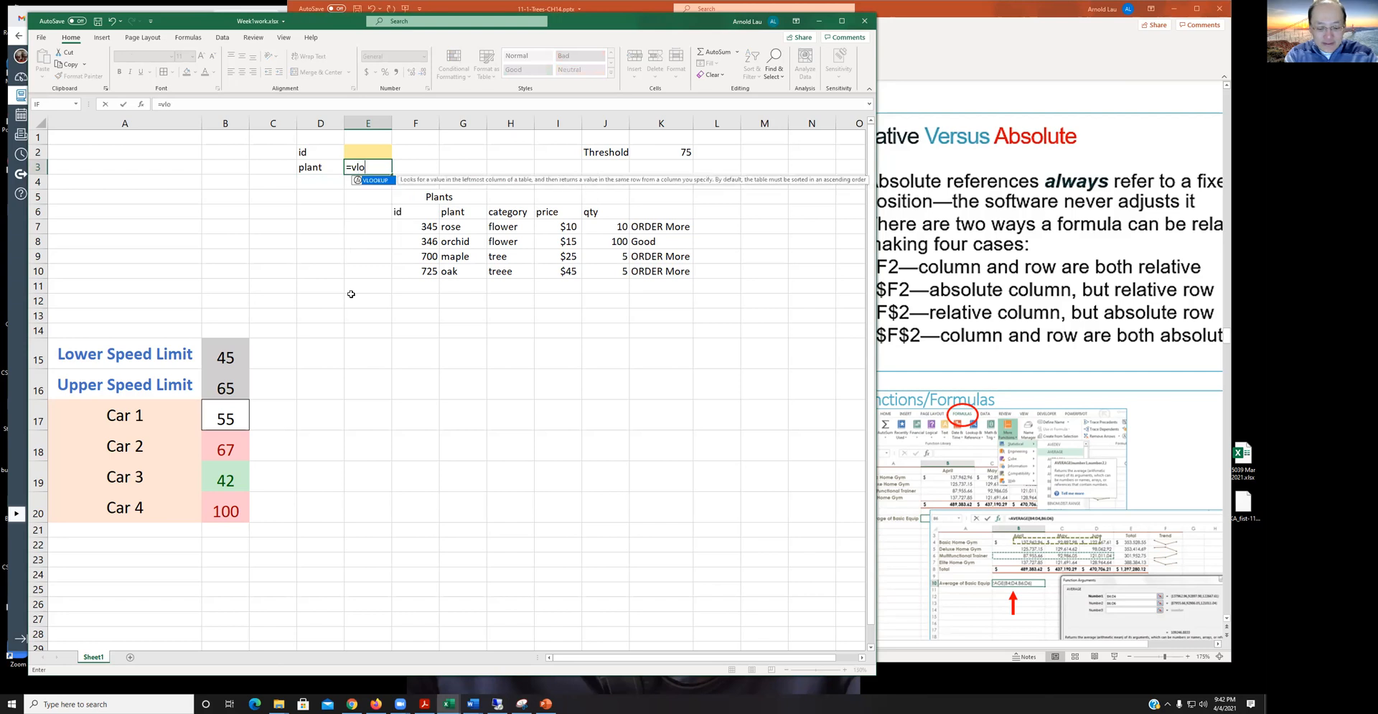
type("oku")
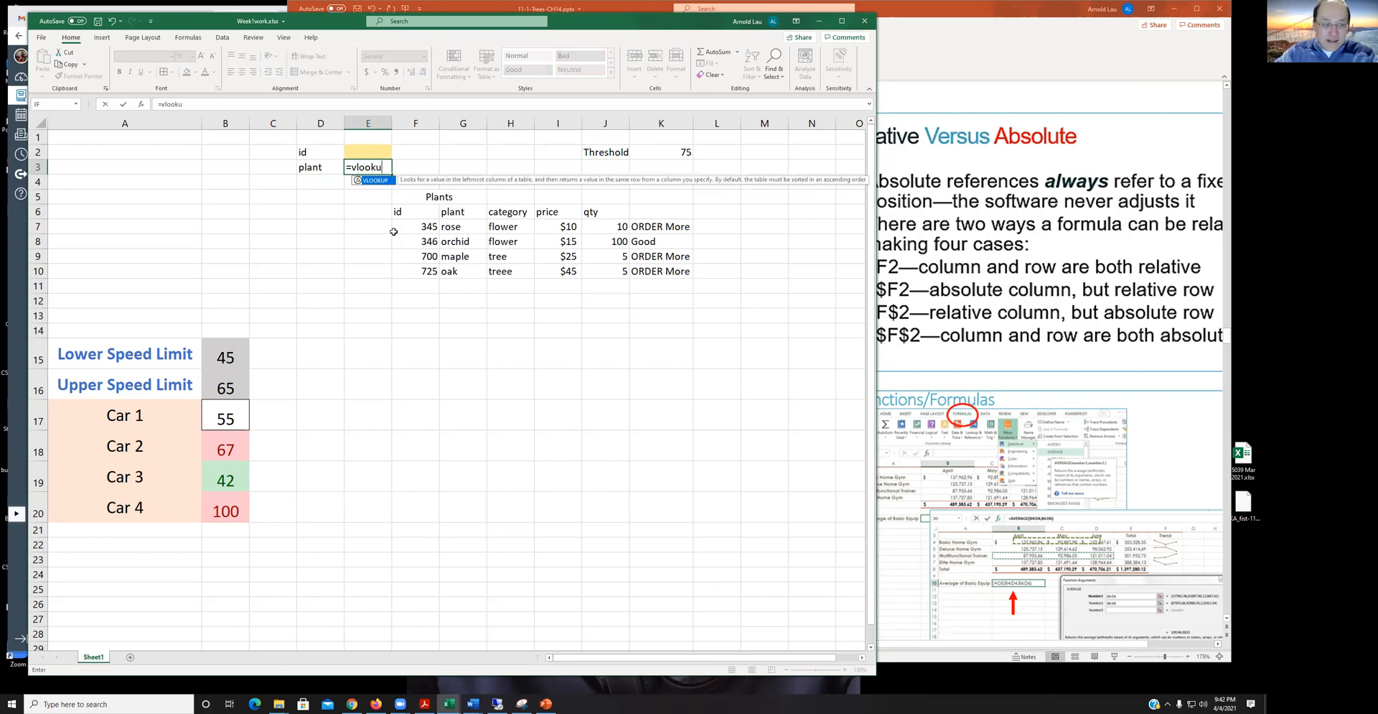
double_click(385, 180)
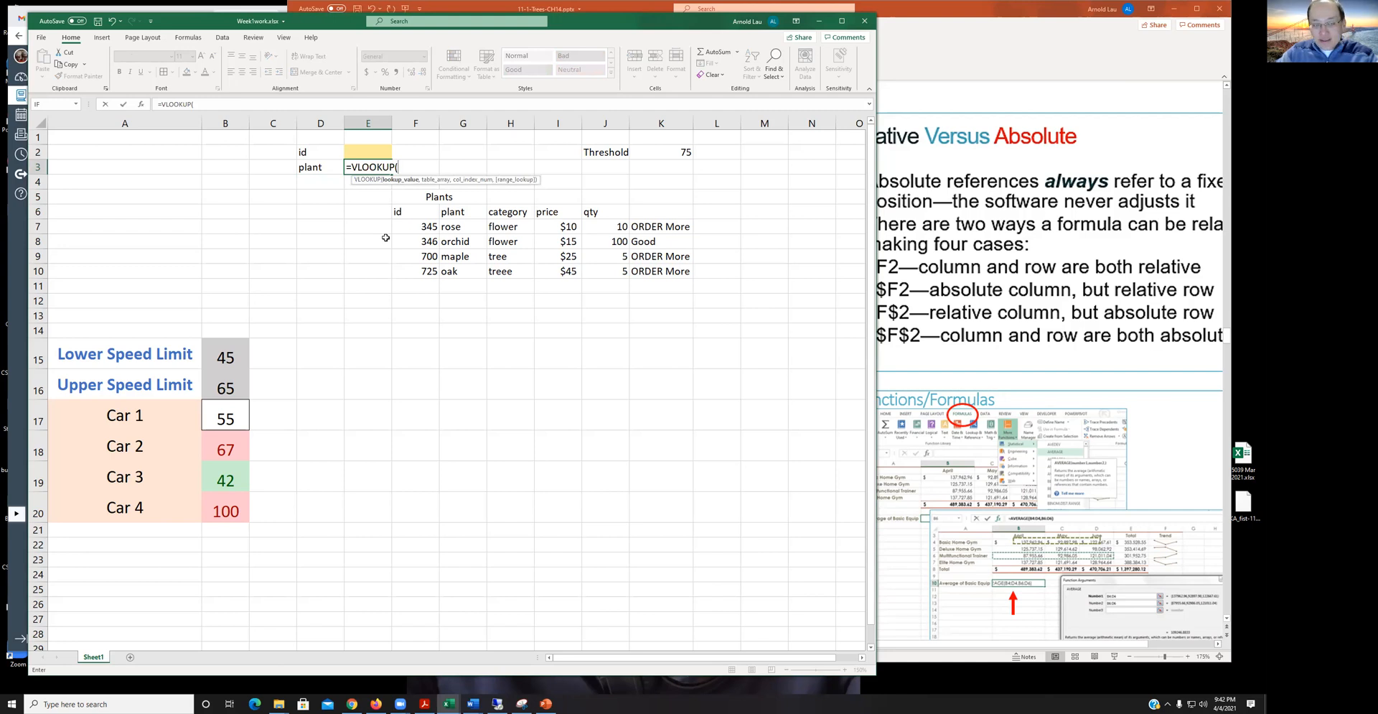
left_click(353, 148)
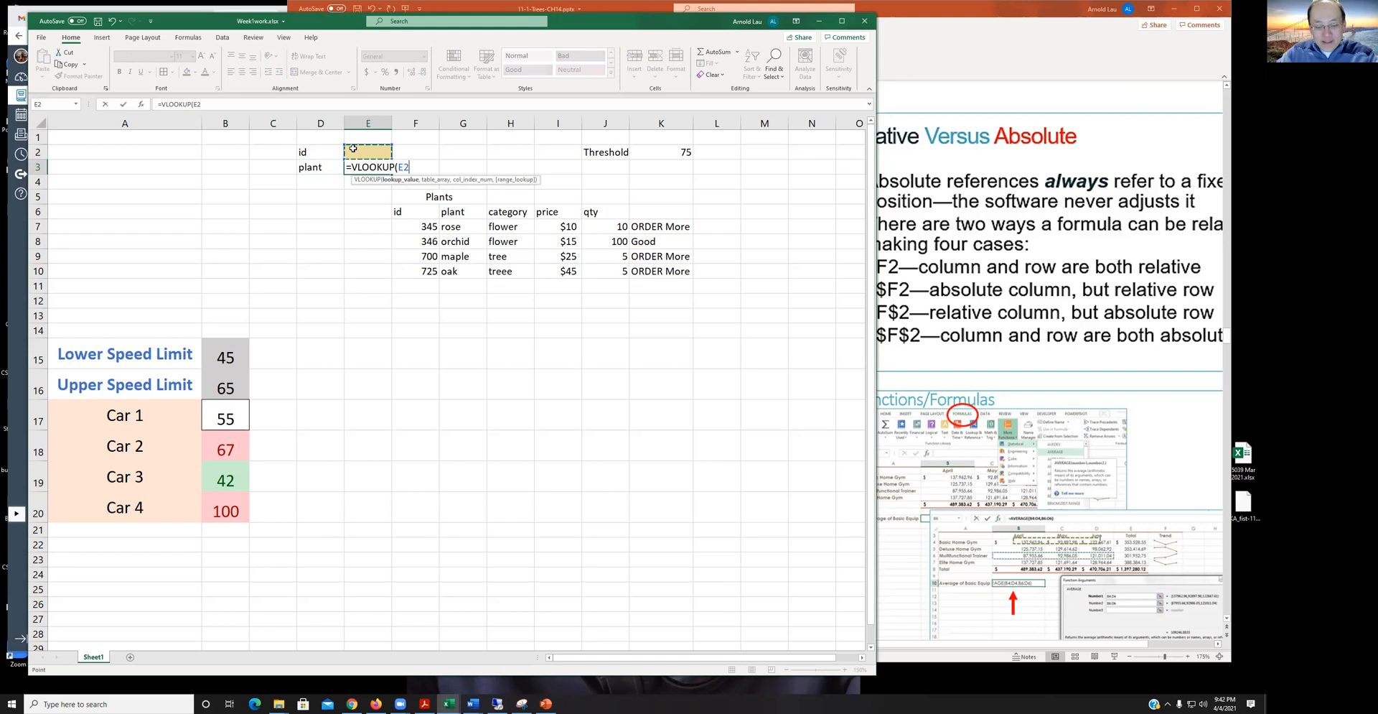
type(",")
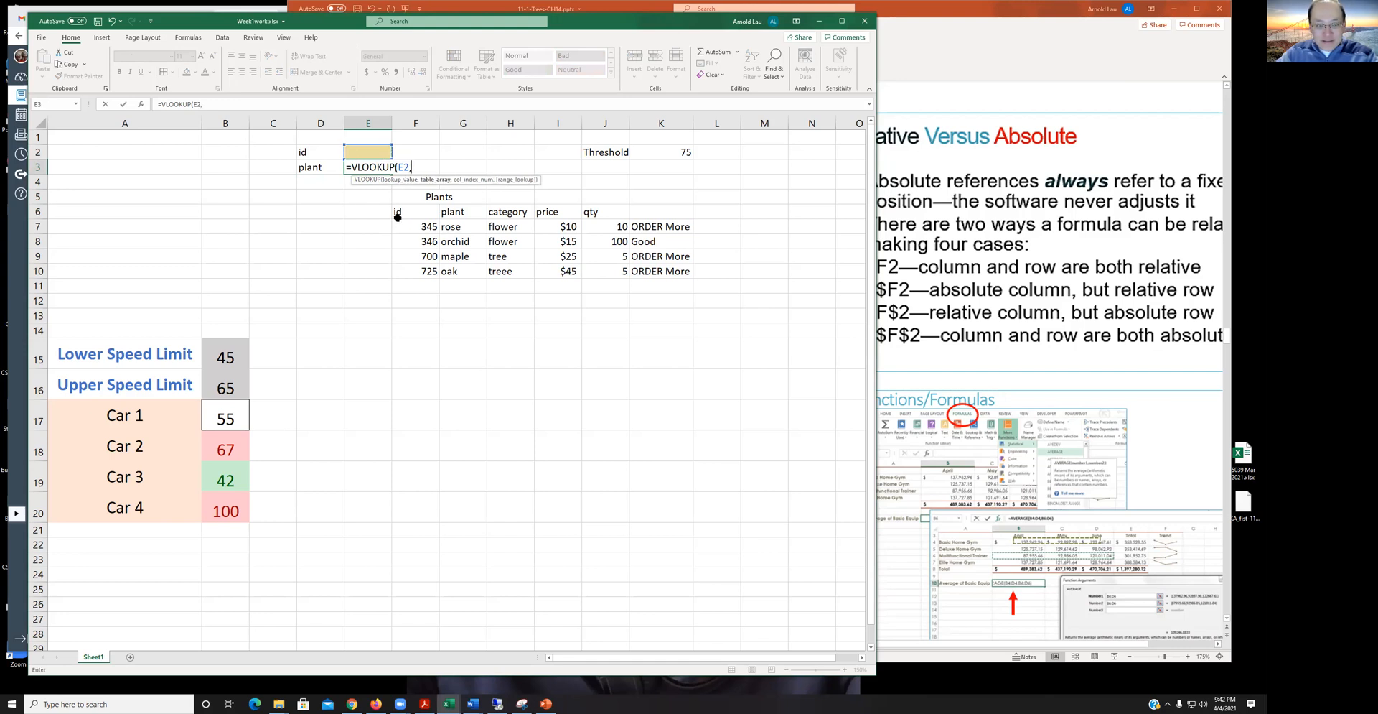
Complete the VLOOKUP with table array F7:J10, column index 2 and FALSE for an exact match
left_click_drag(401, 220, 604, 269)
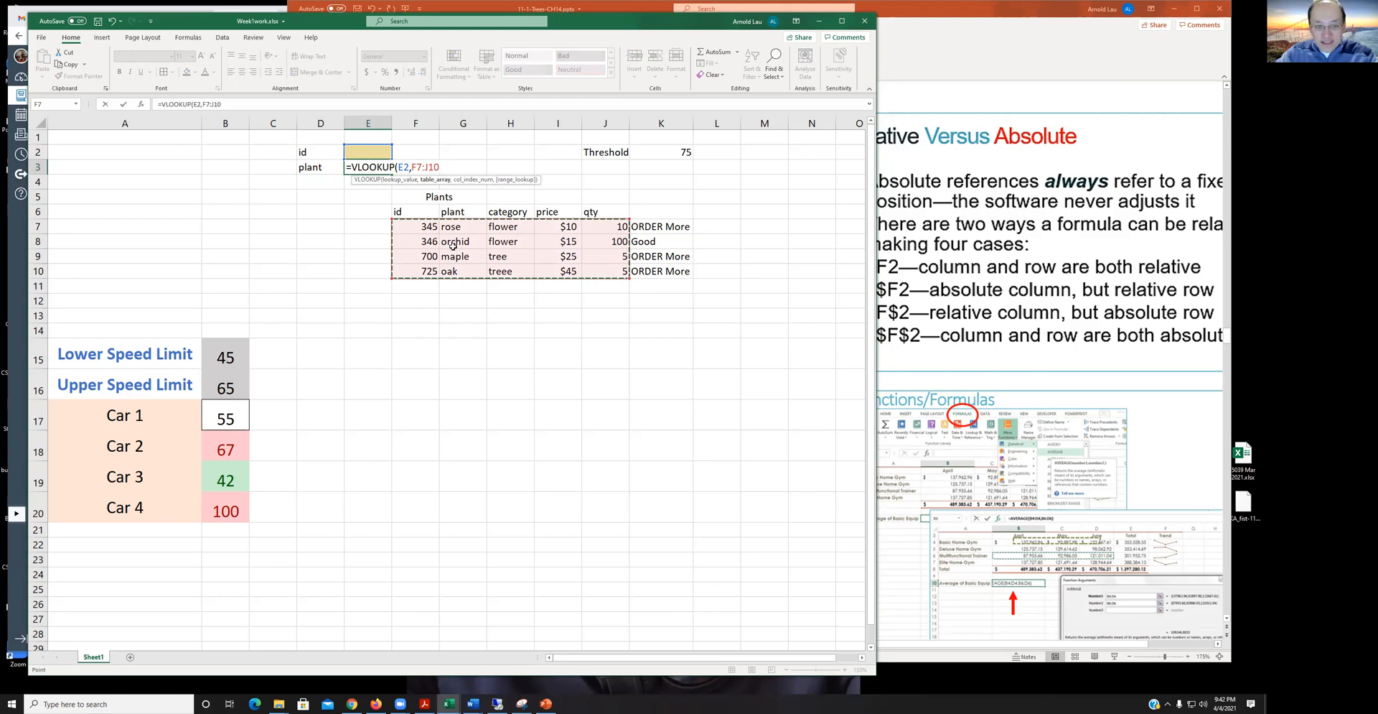
type(",")
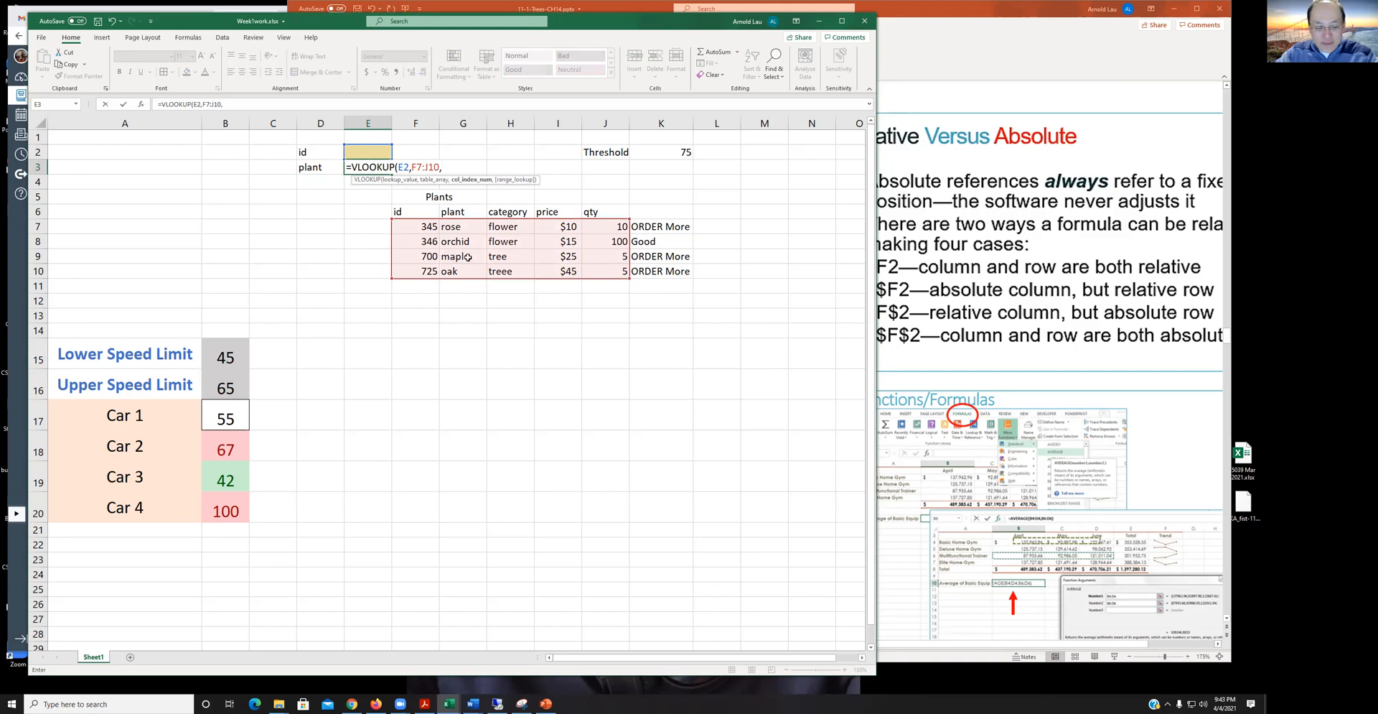
type("2,")
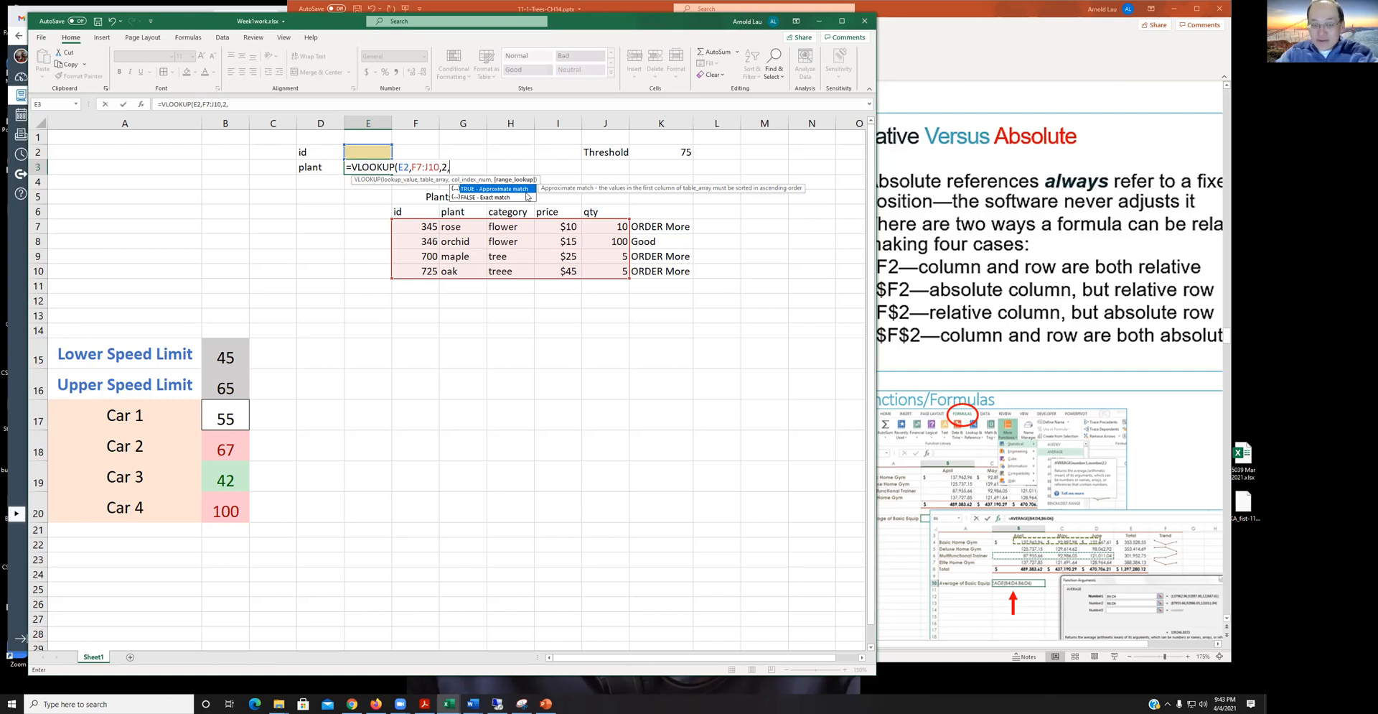
double_click(506, 197)
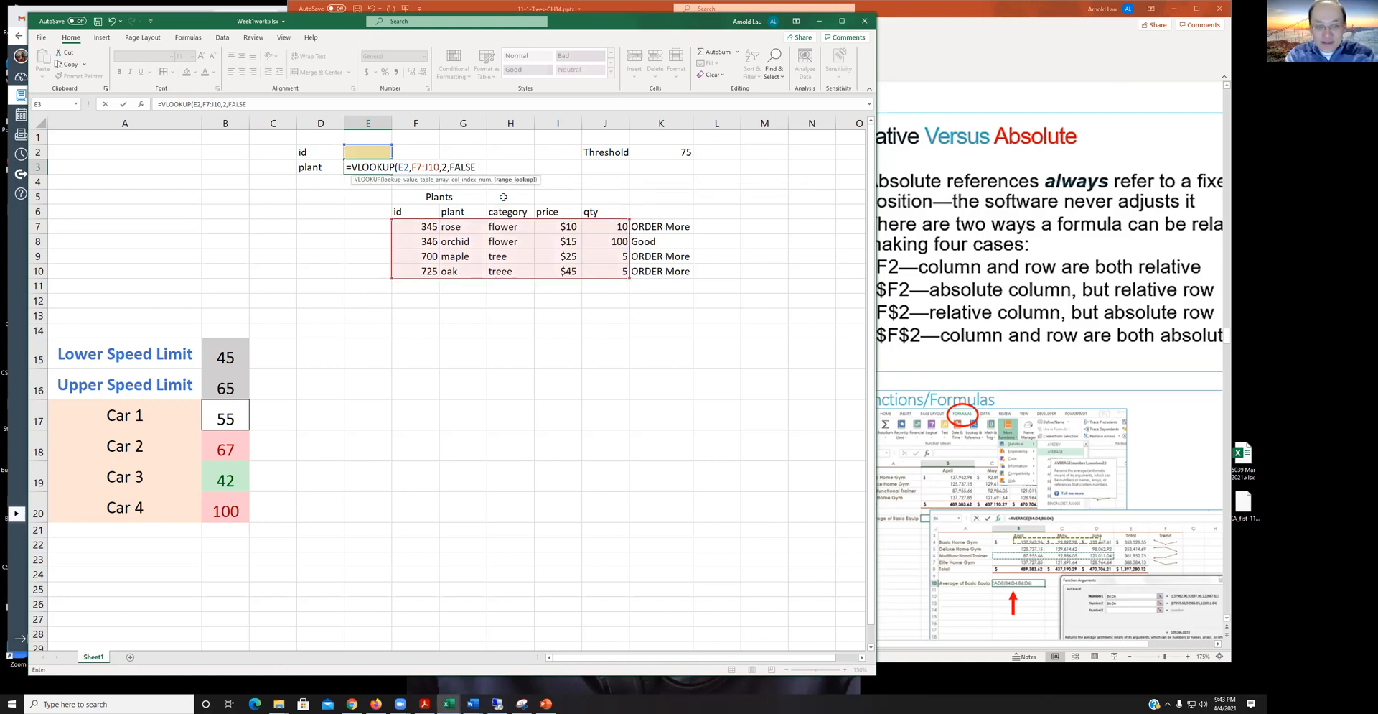
type(")")
key("Return")
Enter 345 as the id in E2 to test the plant lookup
key("Up")
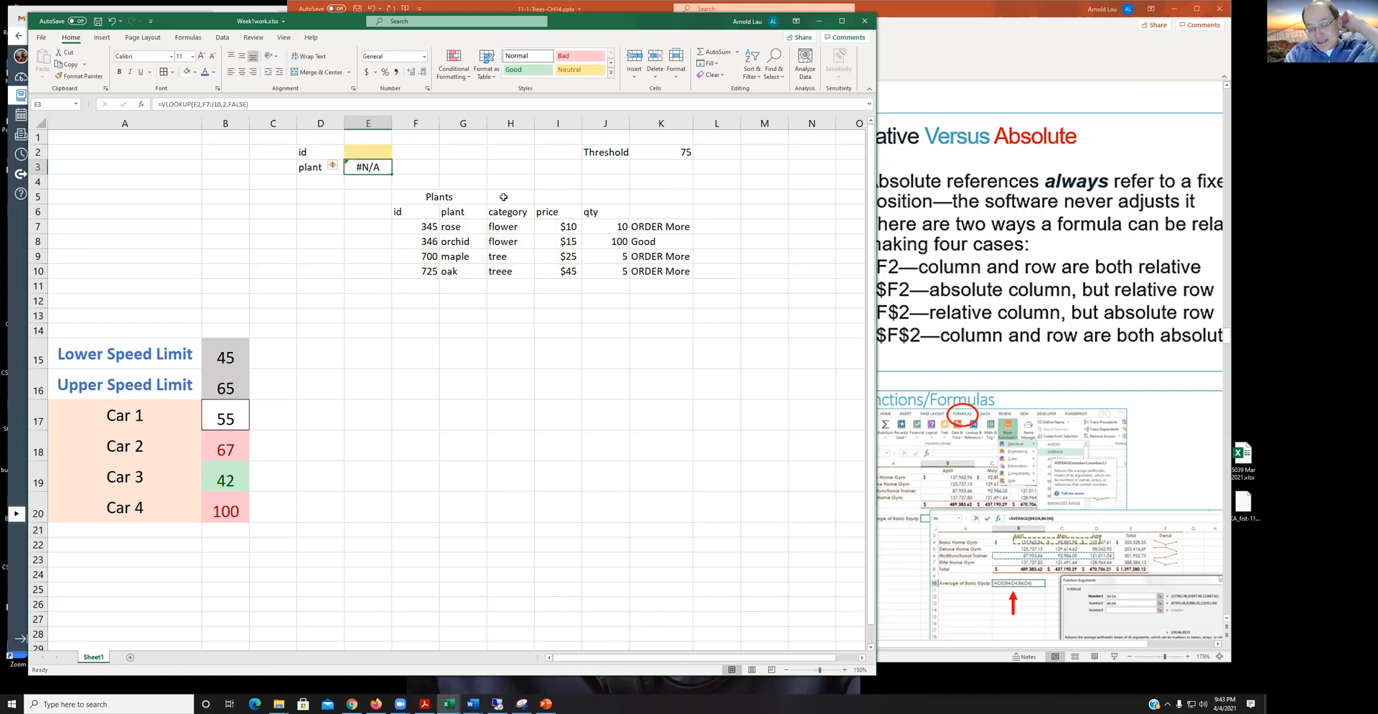
key("Up")
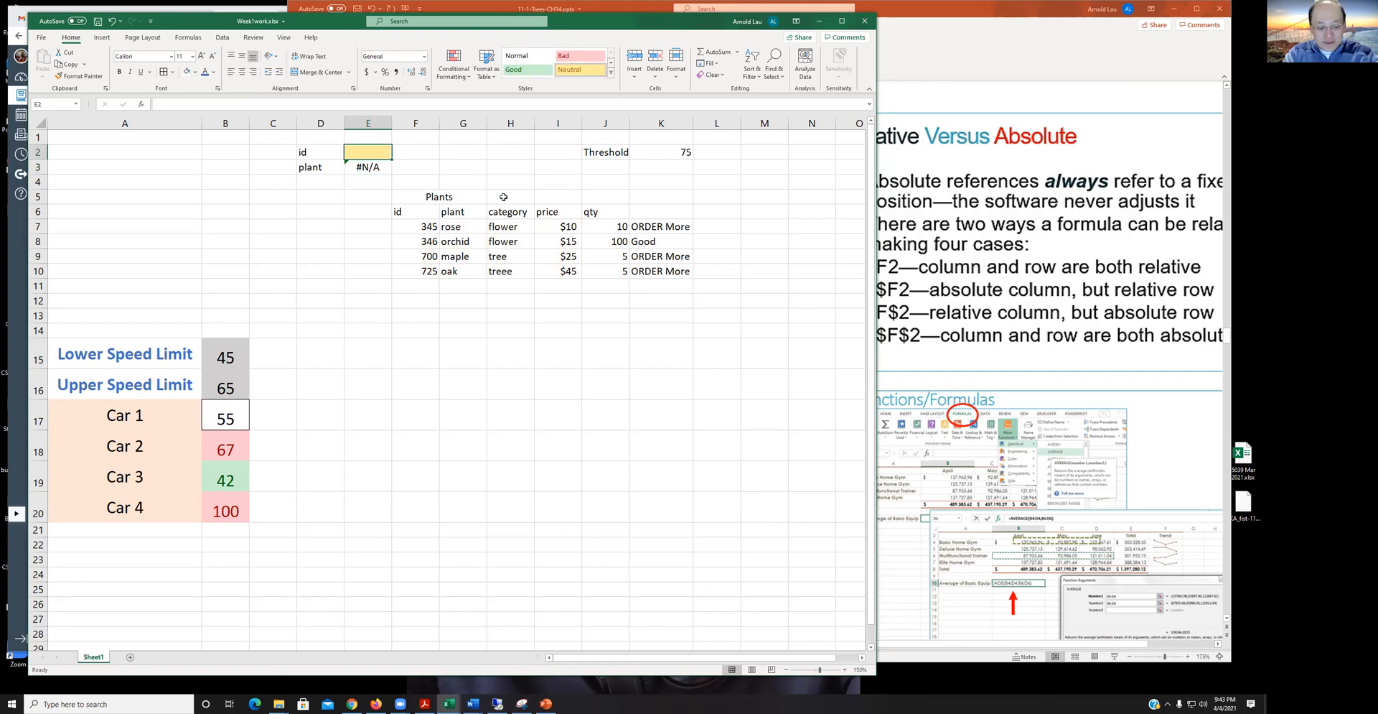
type("345")
key("Return")
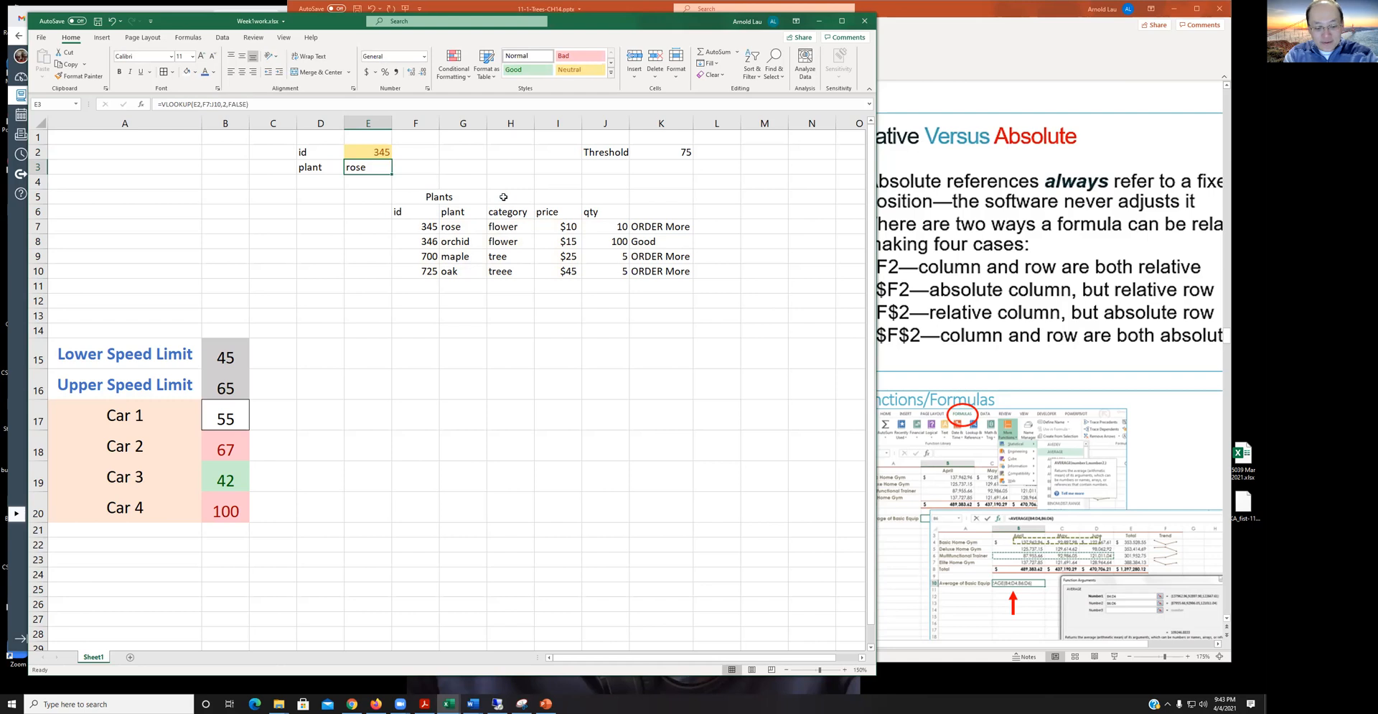
type("346")
key("Return")
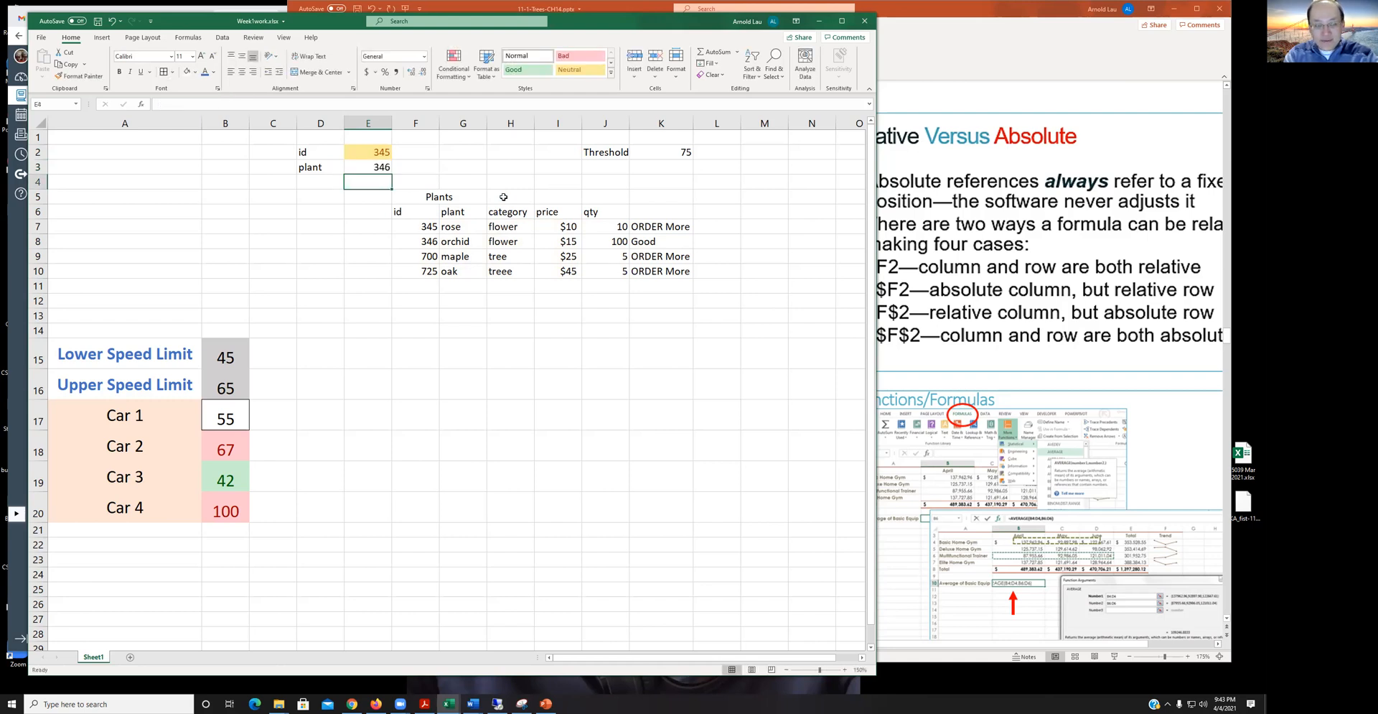
left_click(113, 22)
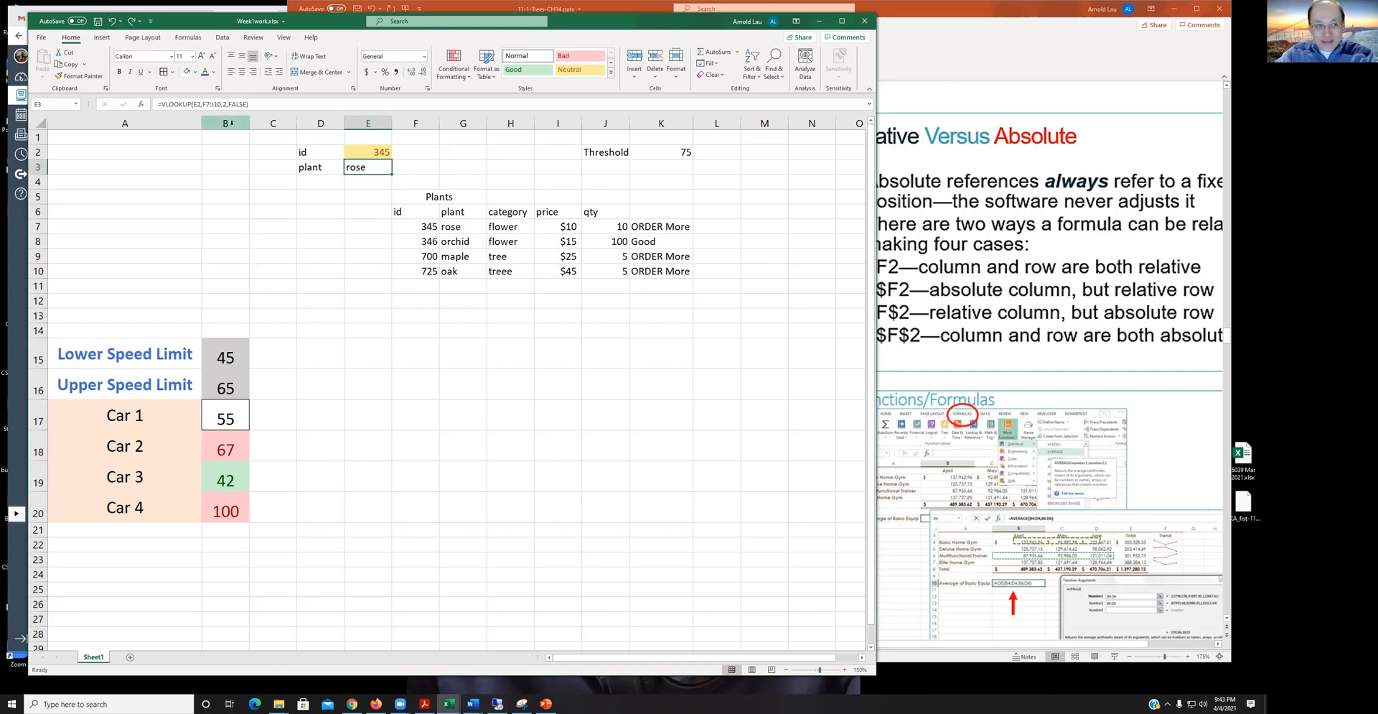
Test the plant lookup by entering the ids 346, 700 and 725 one after another in E2
left_click(377, 154)
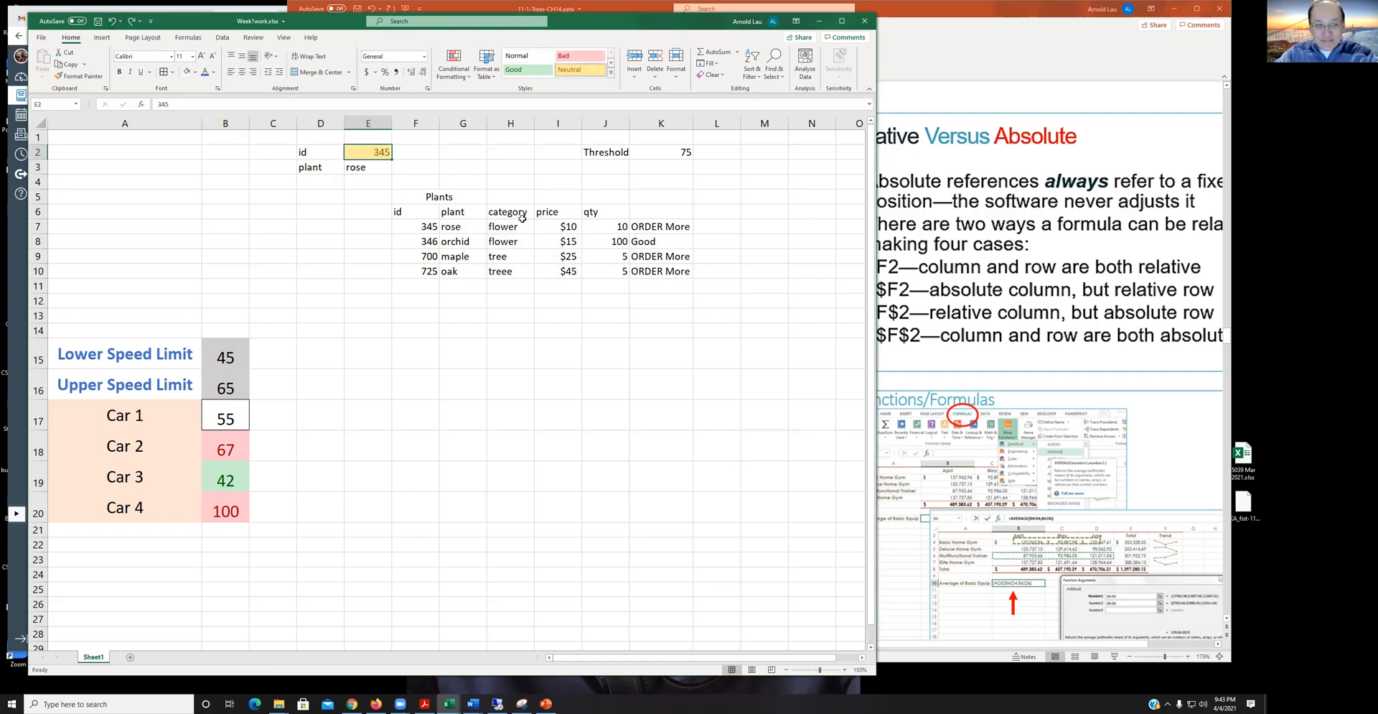
type("346")
key("Return")
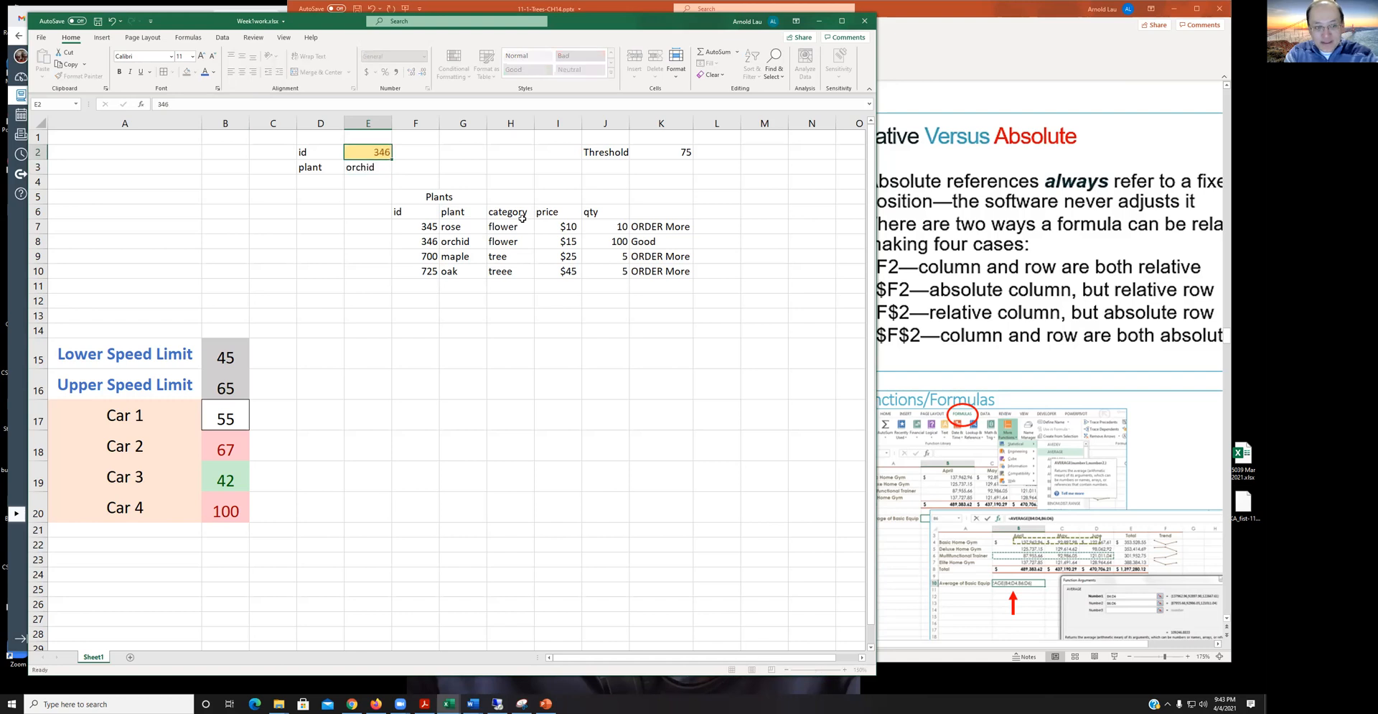
key("Up")
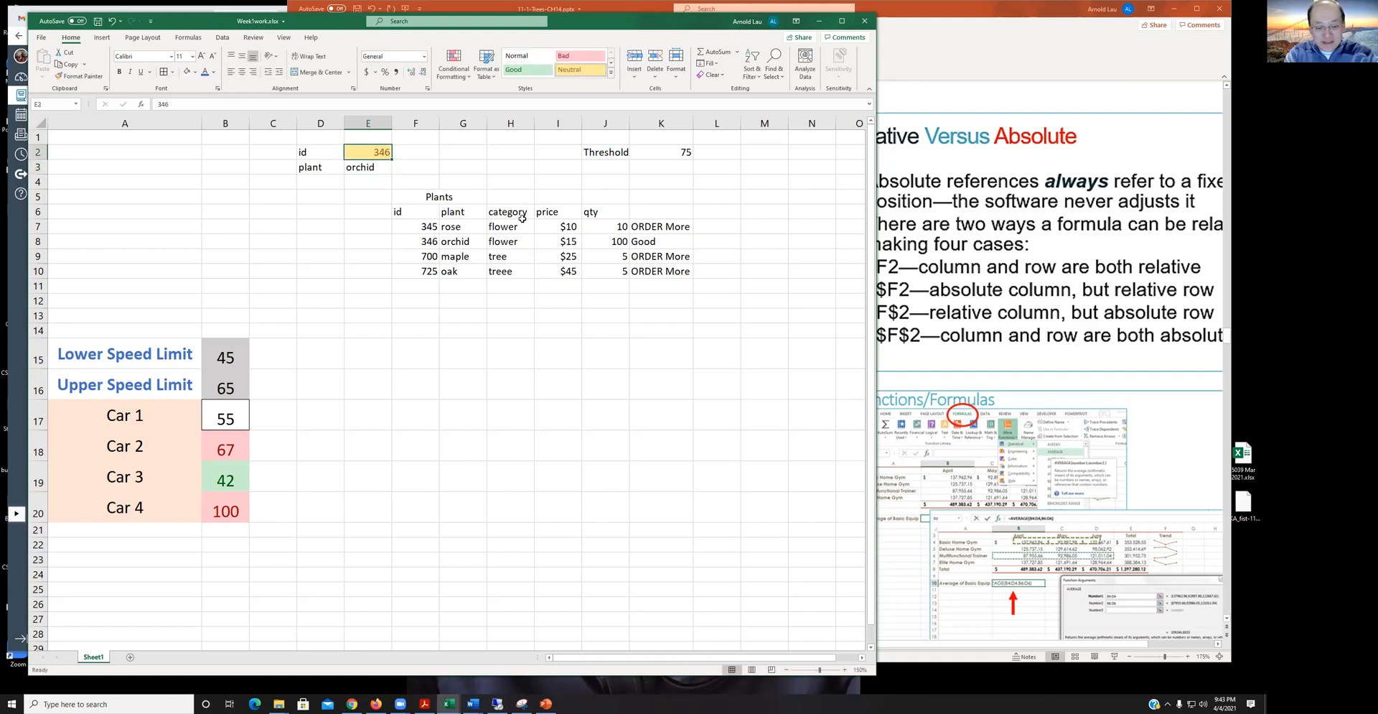
type("700")
key("Return")
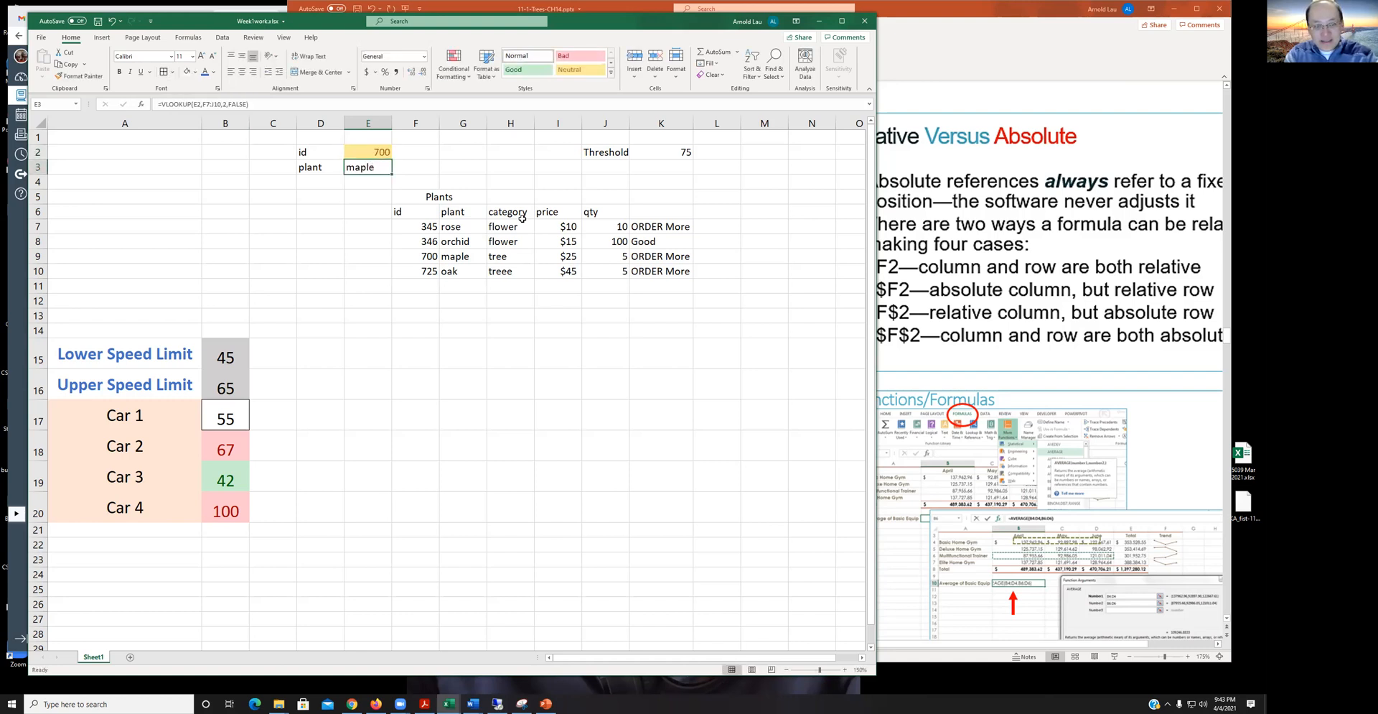
key("Up")
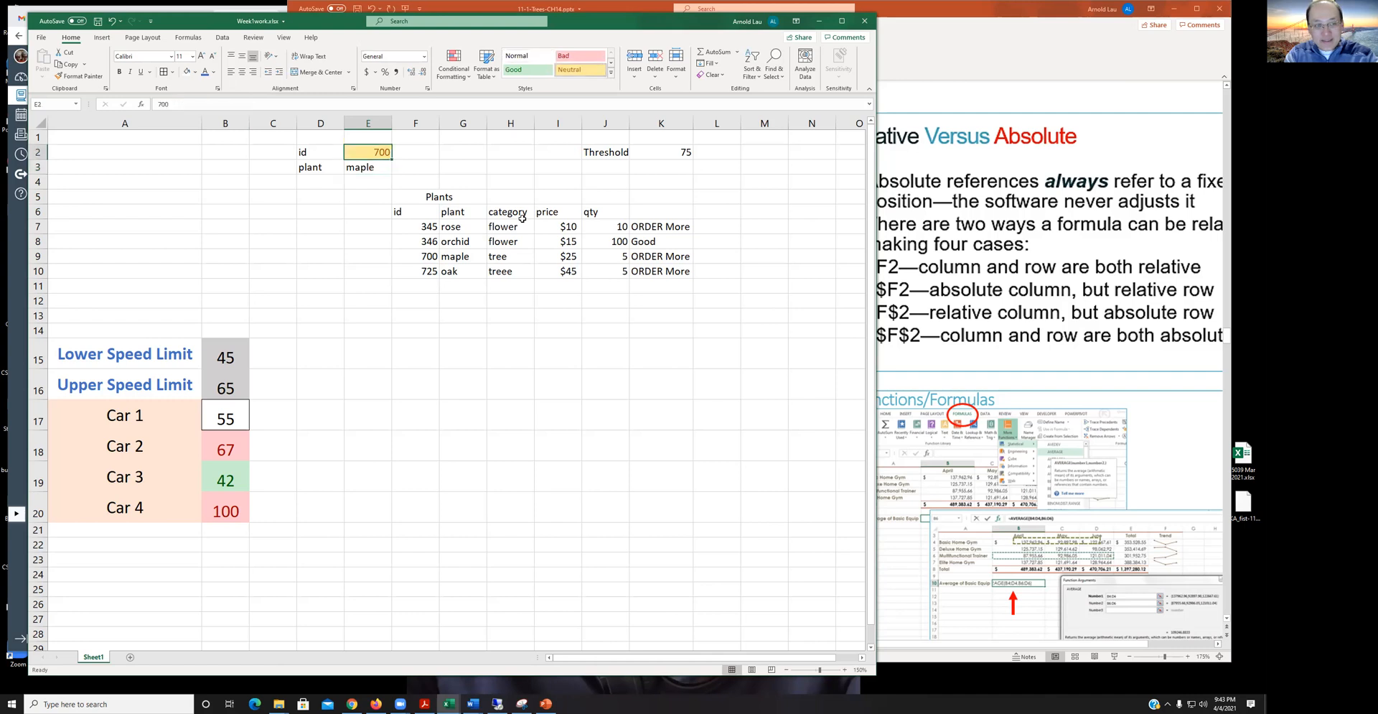
type("725")
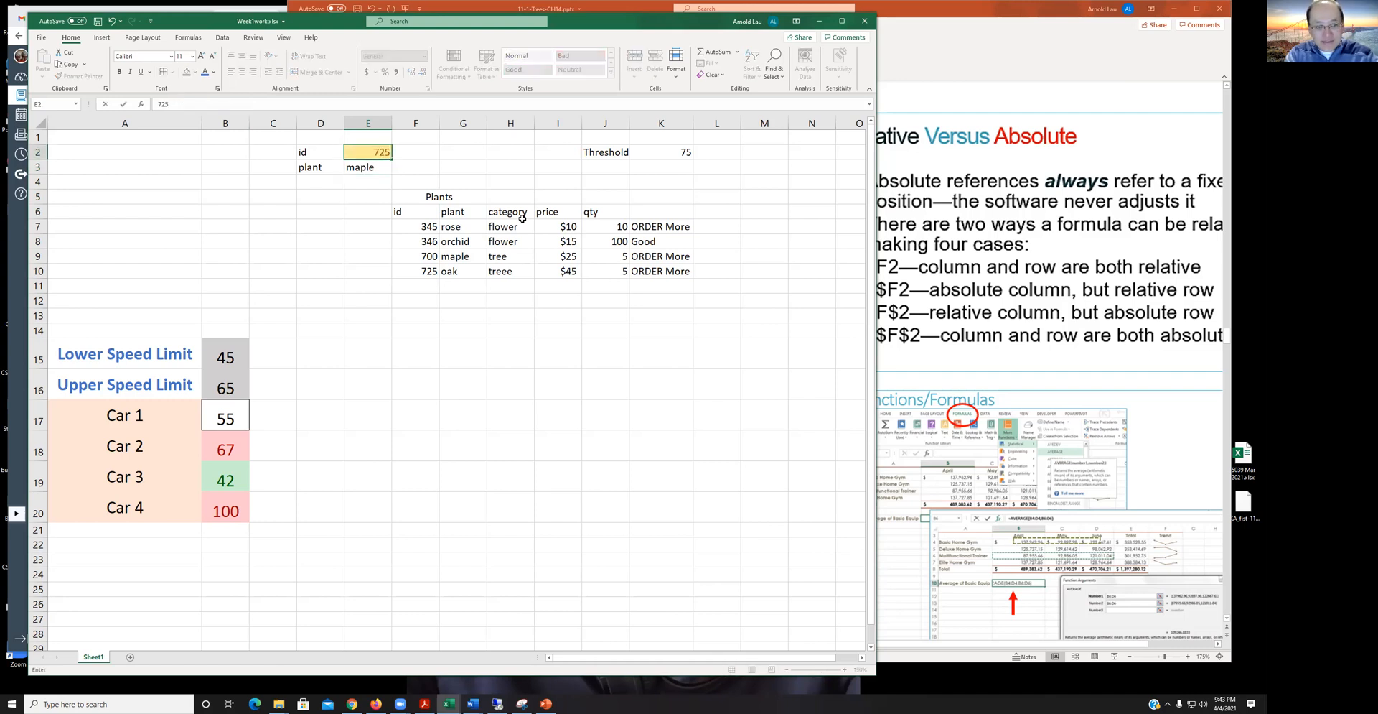
key("Return")
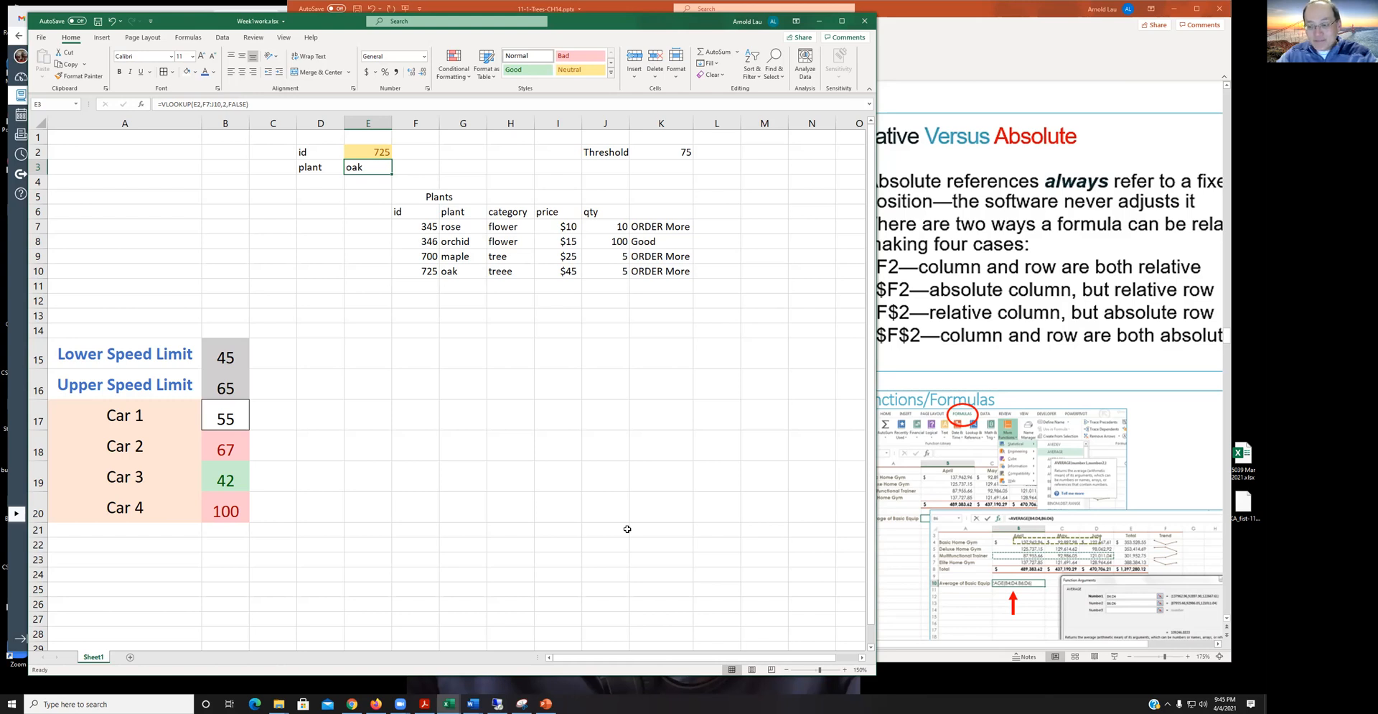
Switch back to the PowerPoint presentation at the Relative Versus Absolute slide
left_click(897, 15)
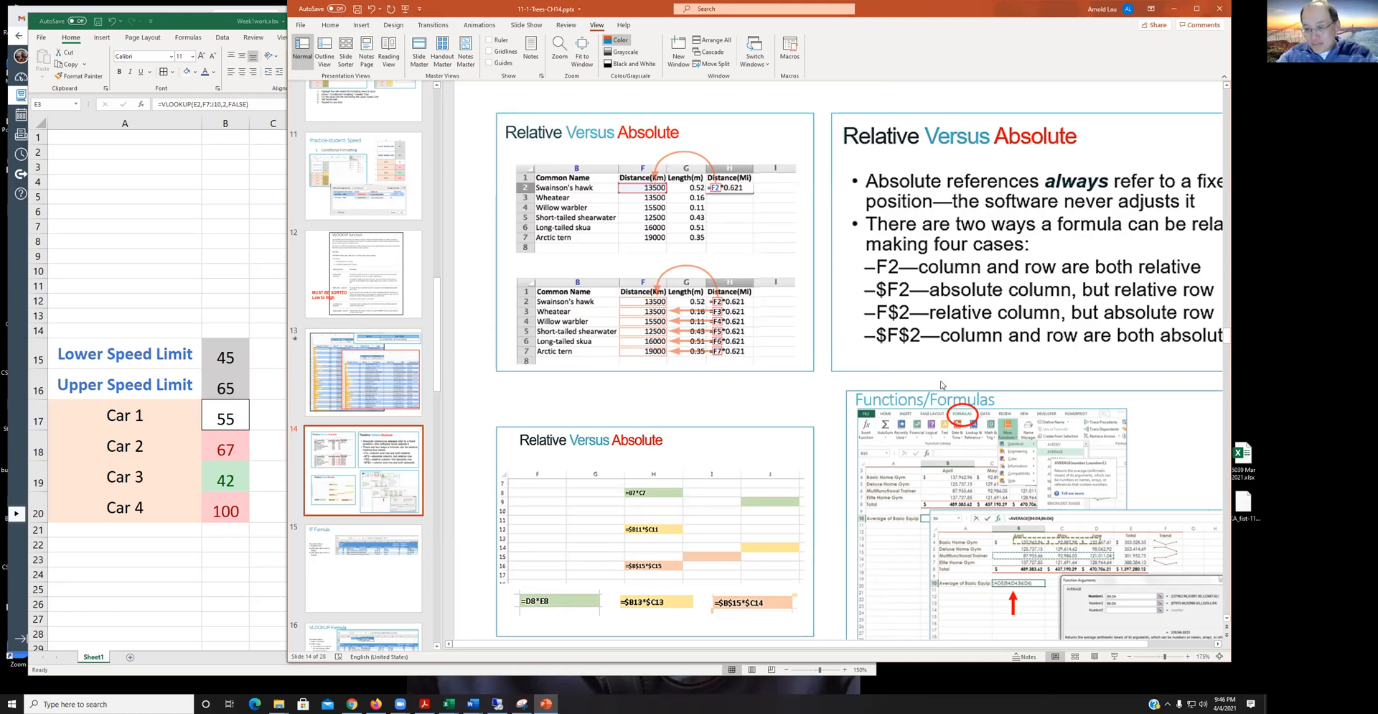
Switch to the Excel workbook and select cells A1, B1 and B1:B2 in turn to illustrate cell positions
left_click(217, 138)
mouse_move(216, 138)
left_mouse_down()
mouse_move(221, 251)
mouse_move(214, 136)
left_mouse_up()
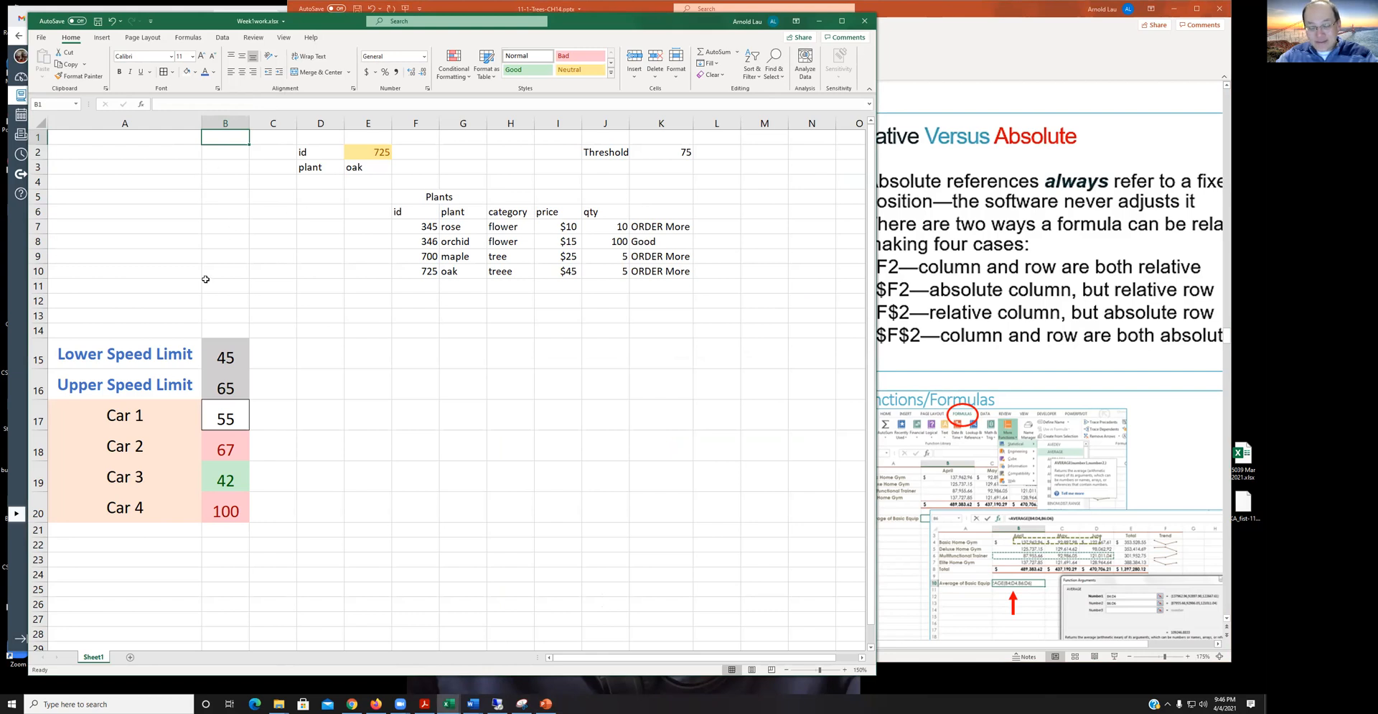
left_click(129, 144)
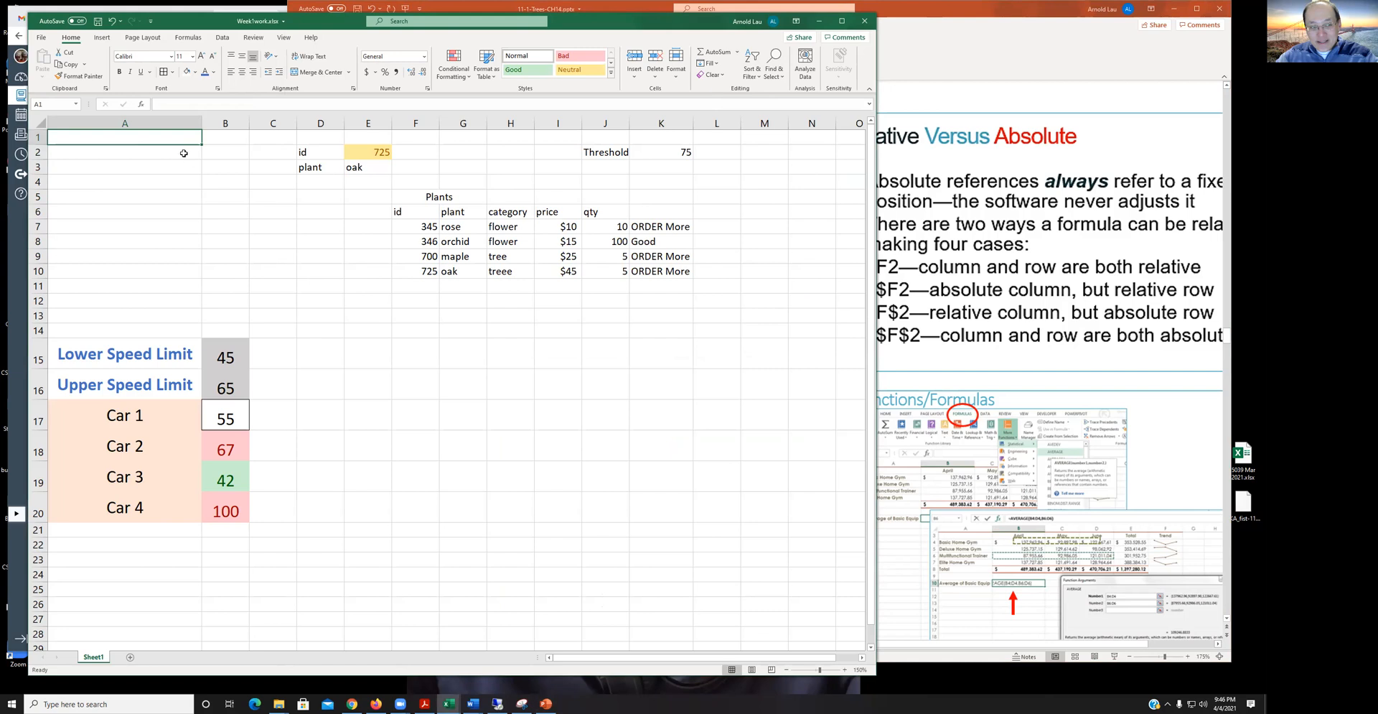
mouse_move(216, 137)
left_mouse_down()
mouse_move(219, 192)
mouse_move(205, 154)
left_mouse_up()
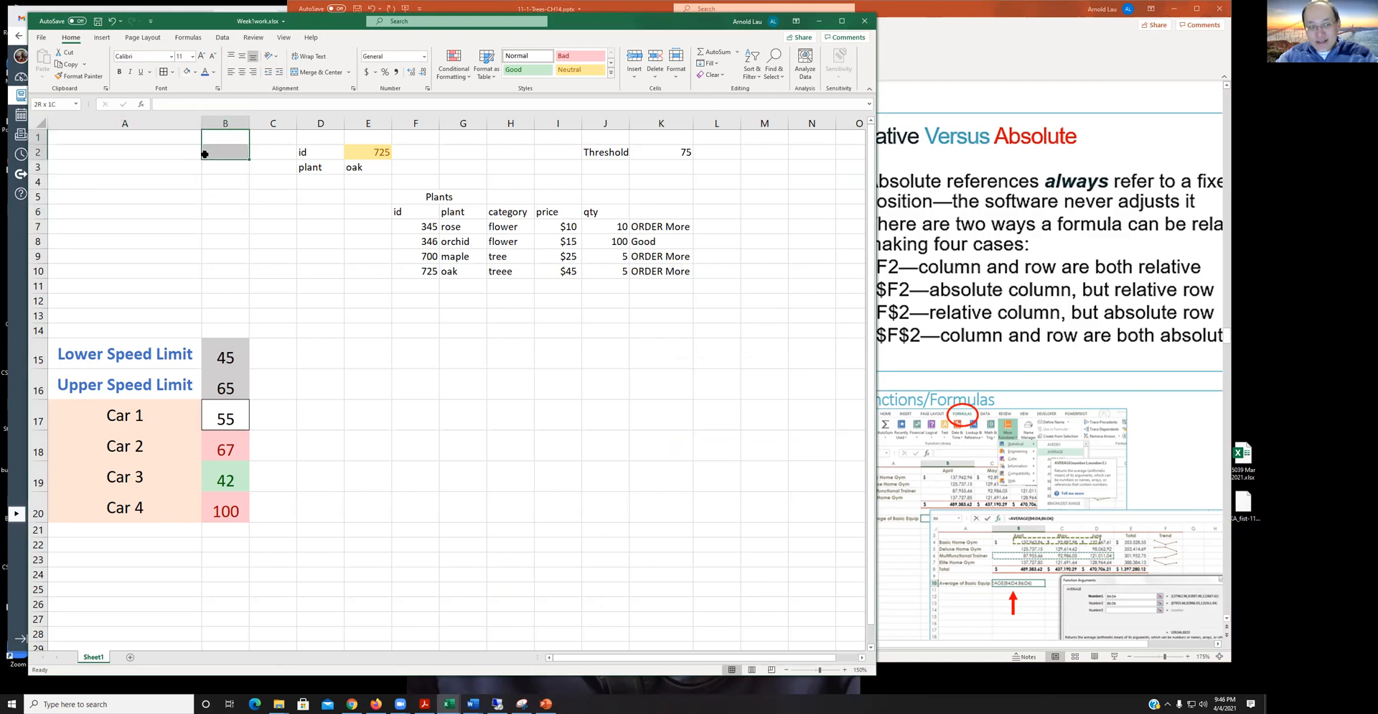
left_click(142, 139)
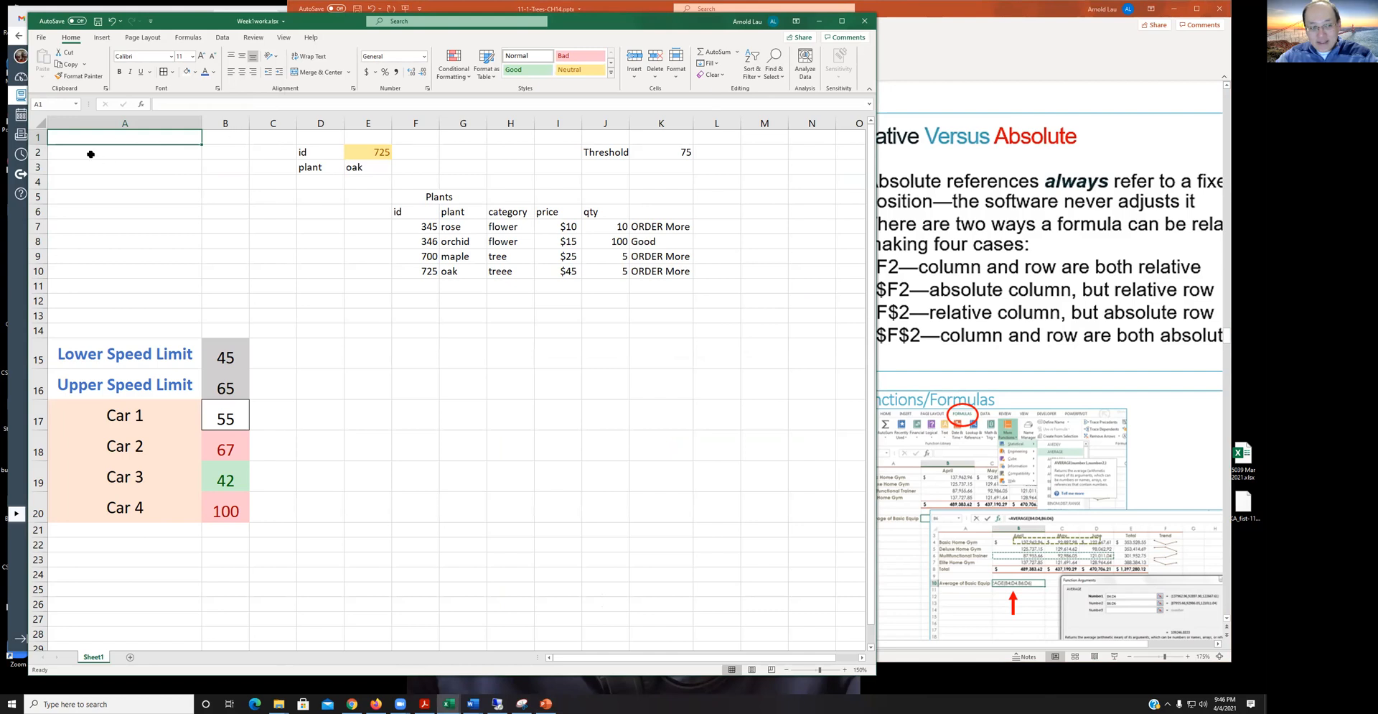
left_click(234, 139)
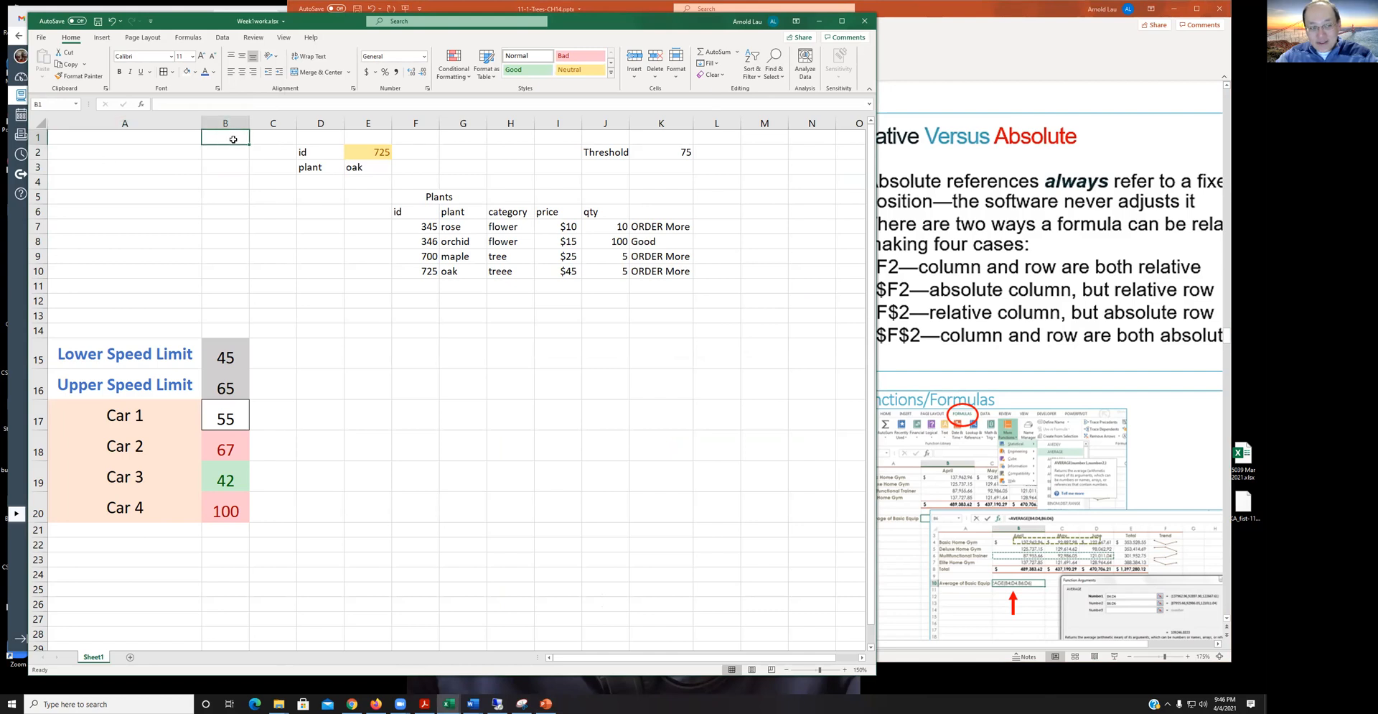
mouse_move(233, 139)
left_mouse_down()
mouse_move(230, 260)
mouse_move(225, 137)
left_mouse_up()
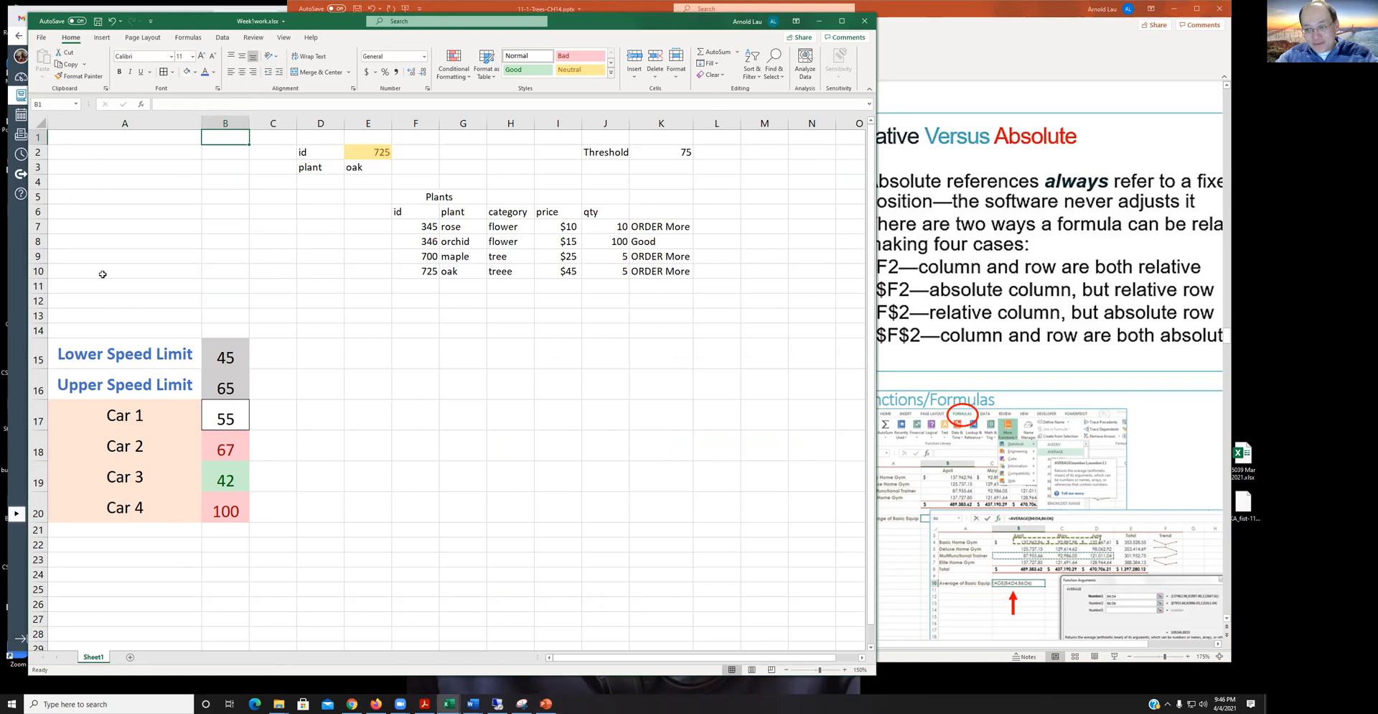
Compare the Relative Versus Absolute slide with the threshold in K2 and the IF formulas in K7:K10 of the Excel sheet
left_click(943, 11)
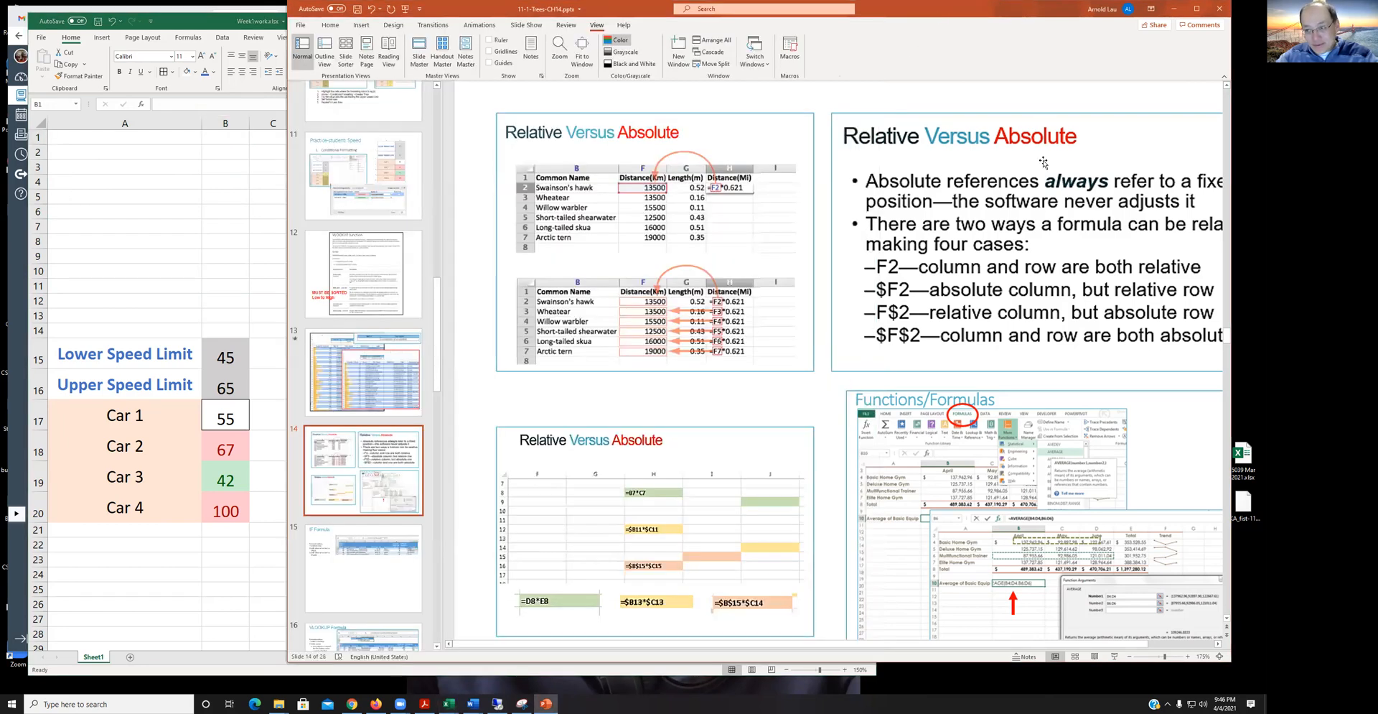
left_click(195, 231)
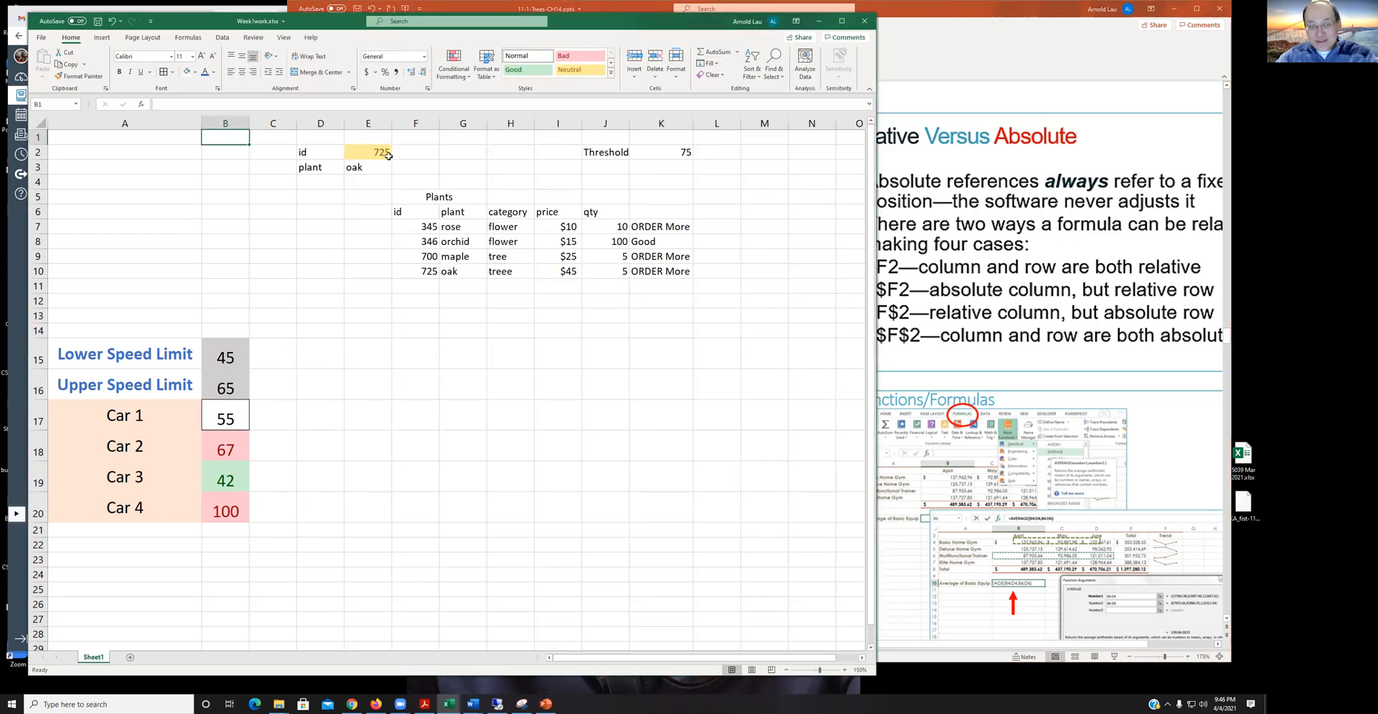
left_click(673, 150)
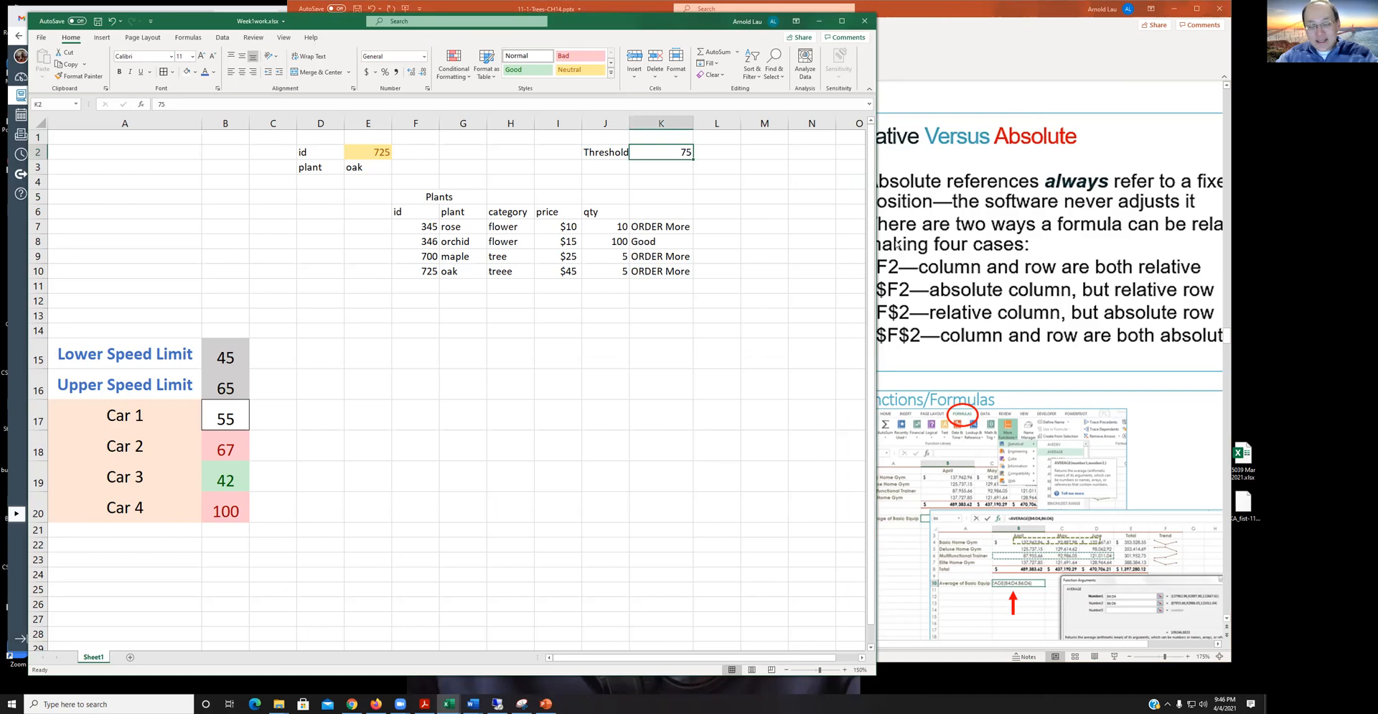
left_click(669, 229)
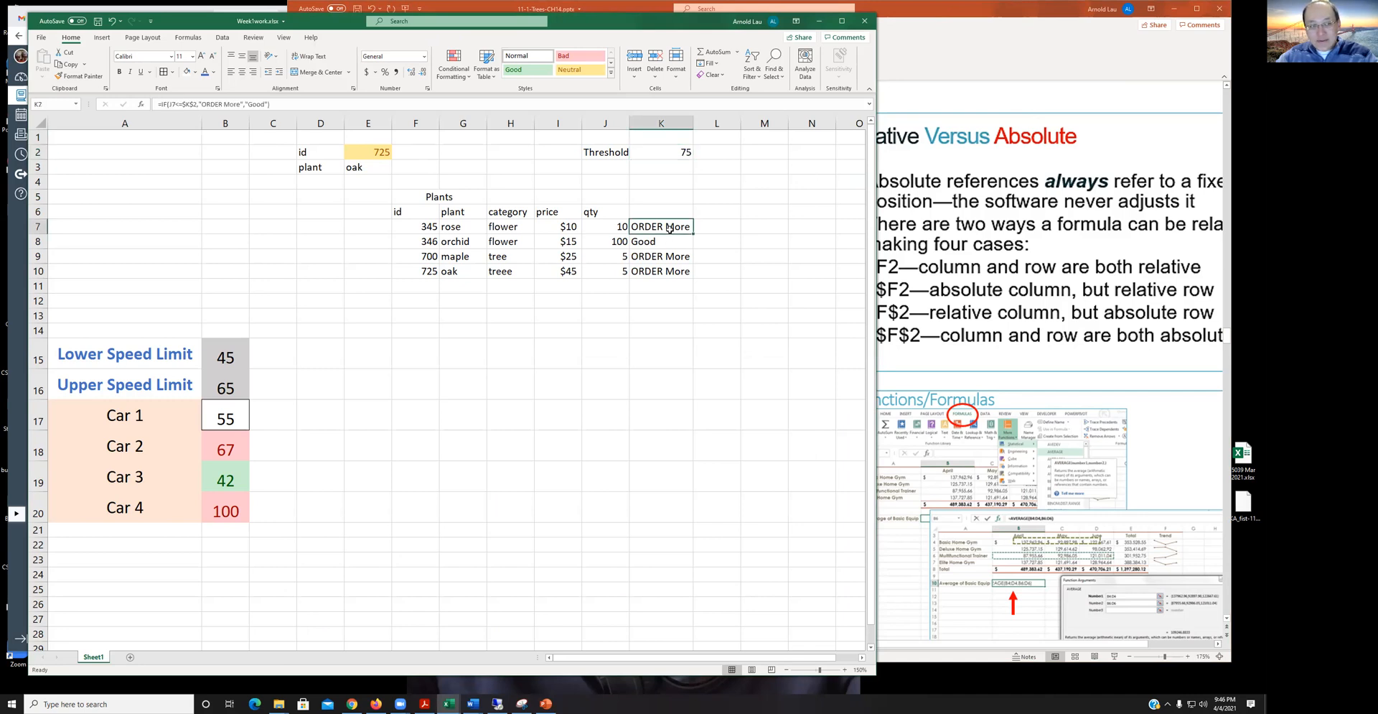
left_click(669, 243)
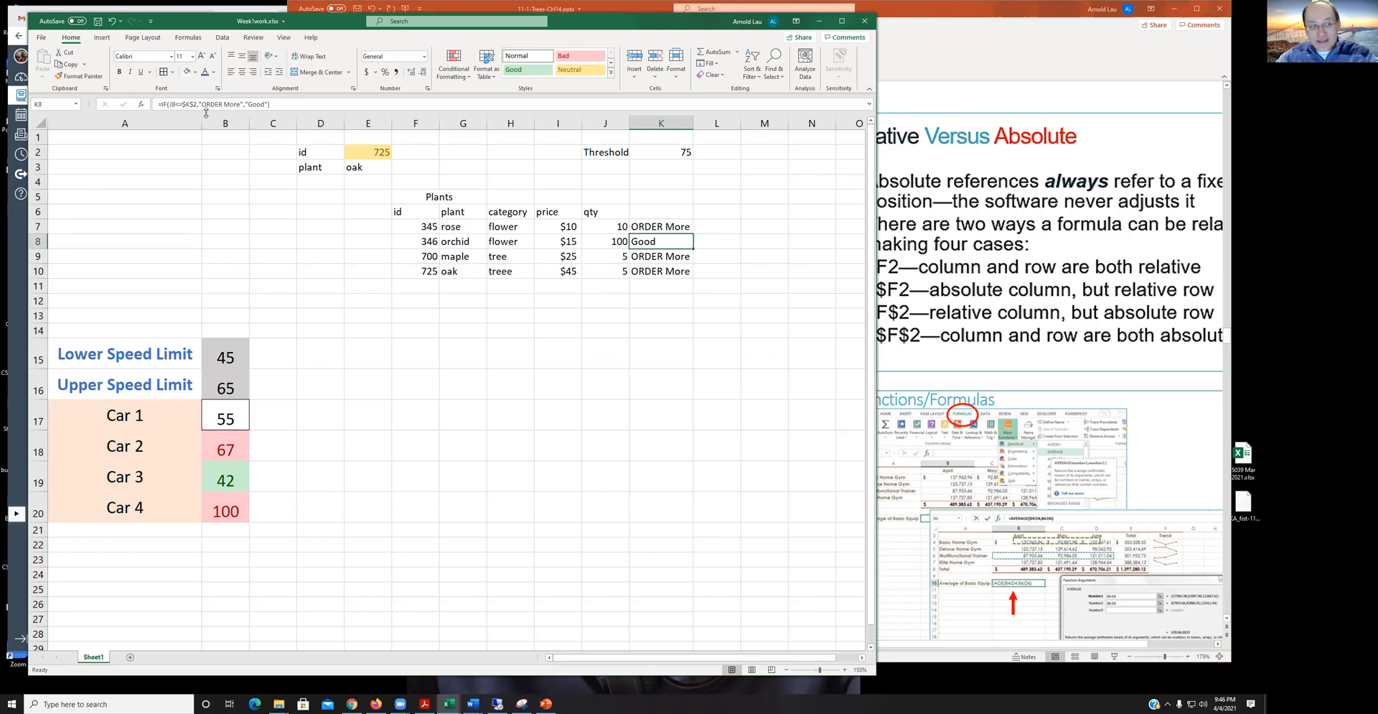
left_click(660, 254)
left_click(661, 273)
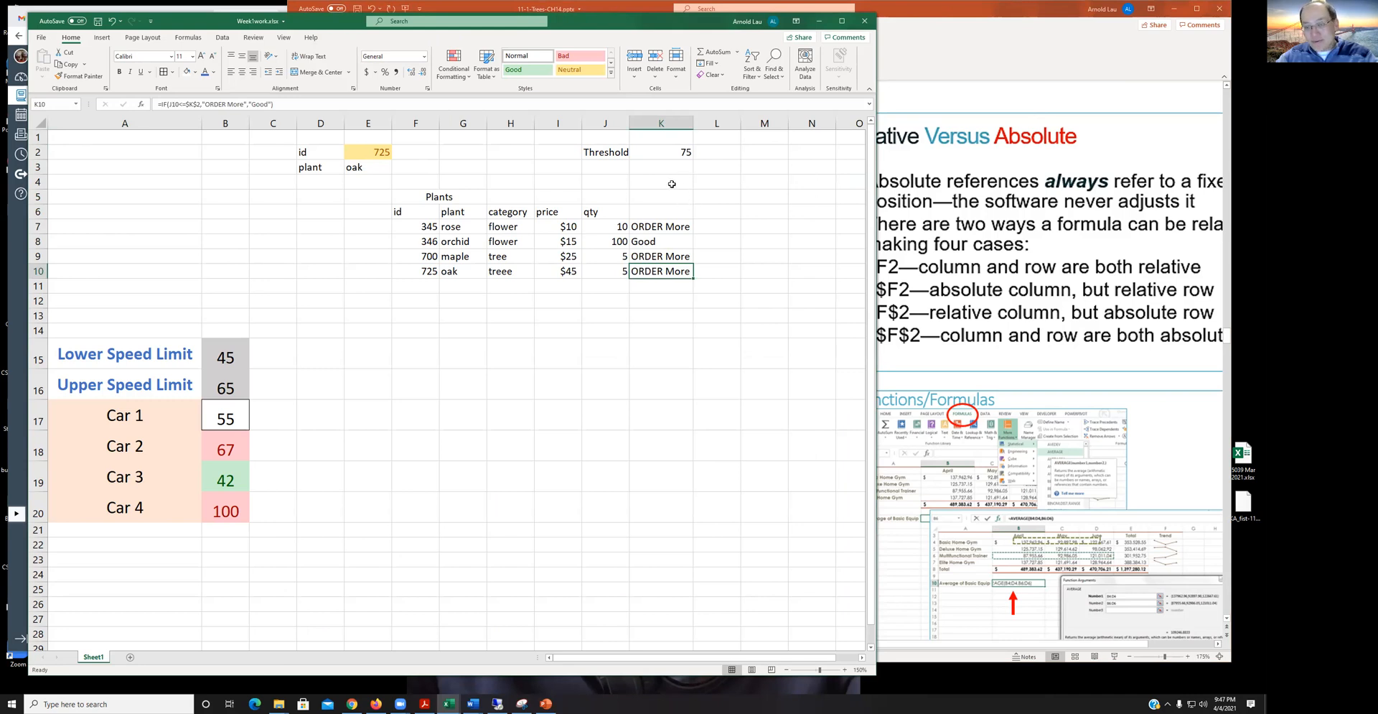
left_click(657, 225)
left_click(659, 242)
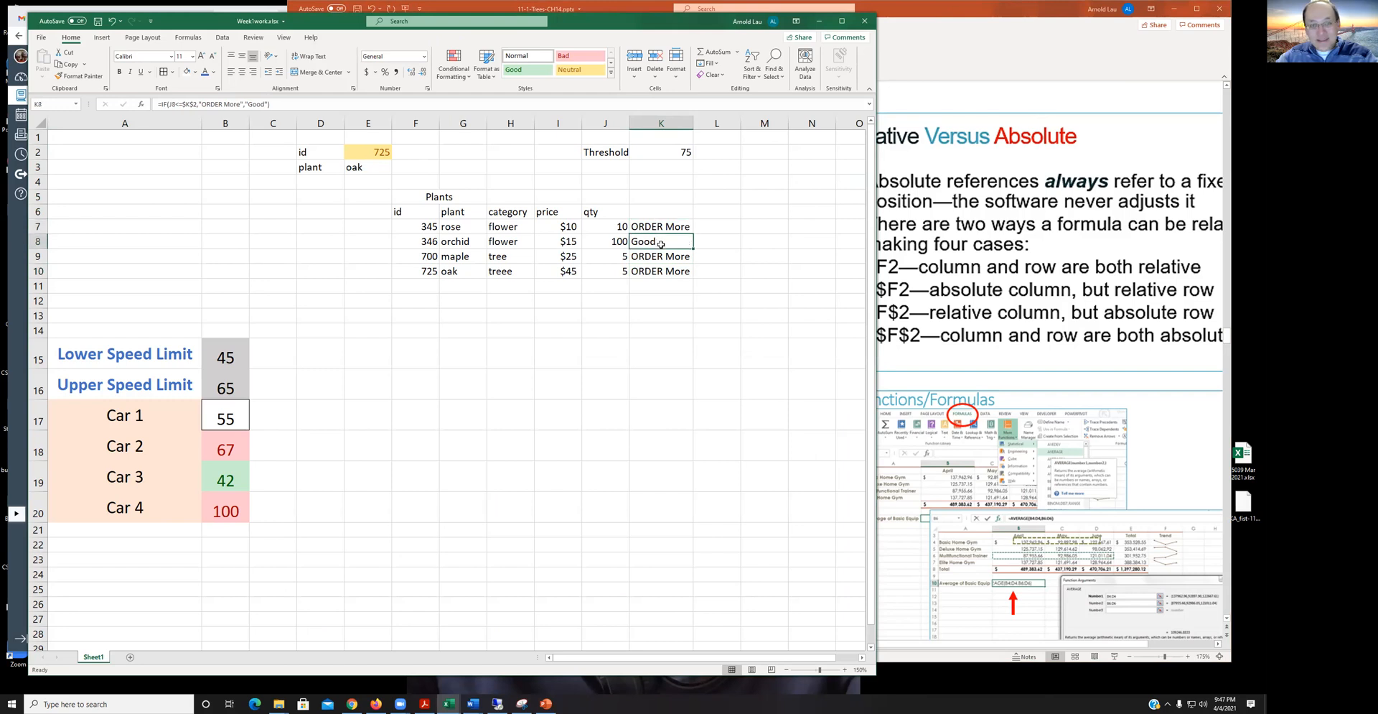
left_click(664, 258)
left_click(663, 273)
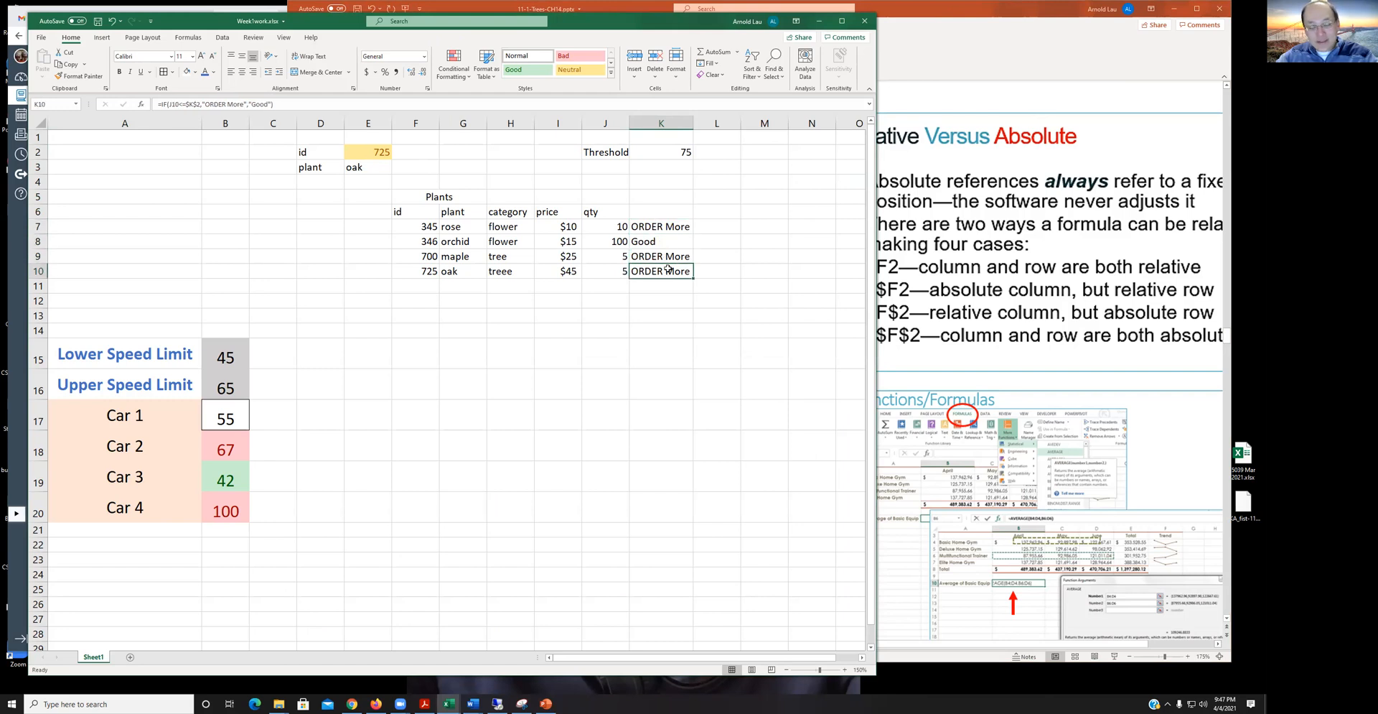
left_click(667, 226)
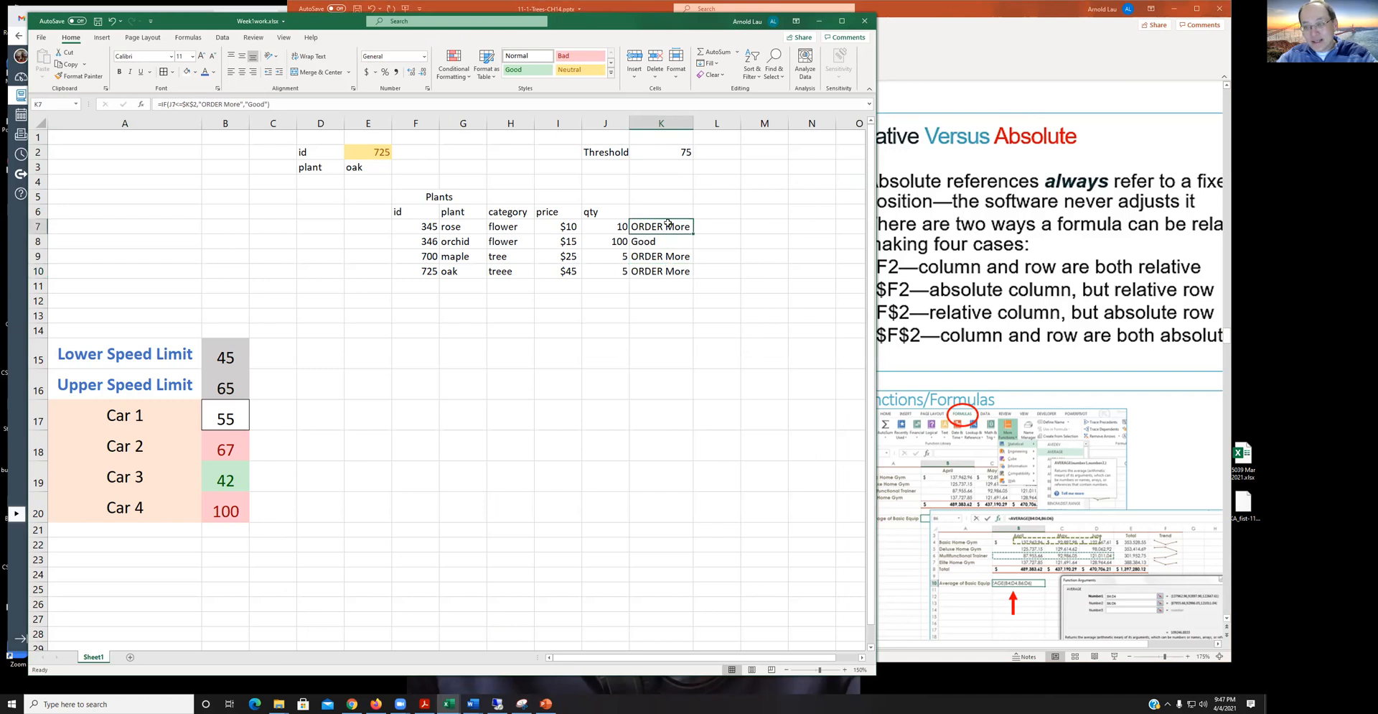
Switch back to the PowerPoint presentation and show the IF Formula slide
left_click(966, 144)
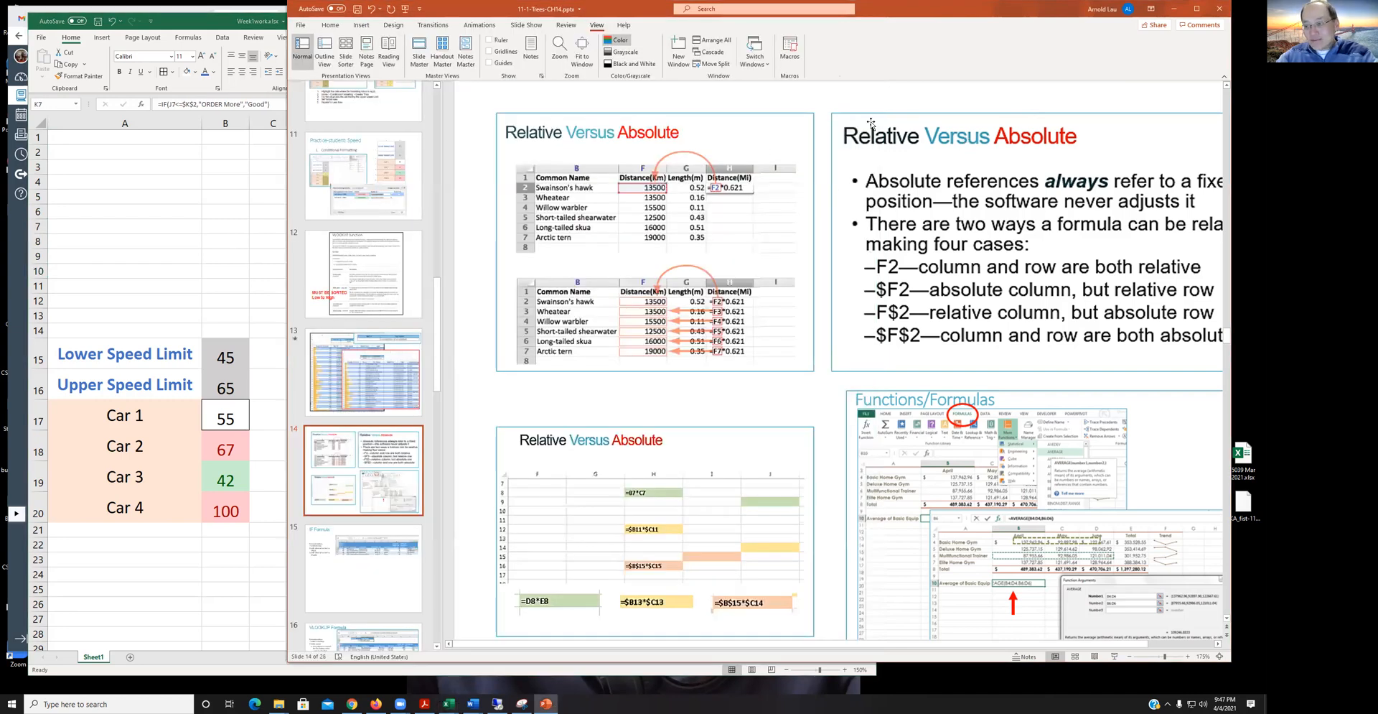
scroll(377, 392, "down", 2)
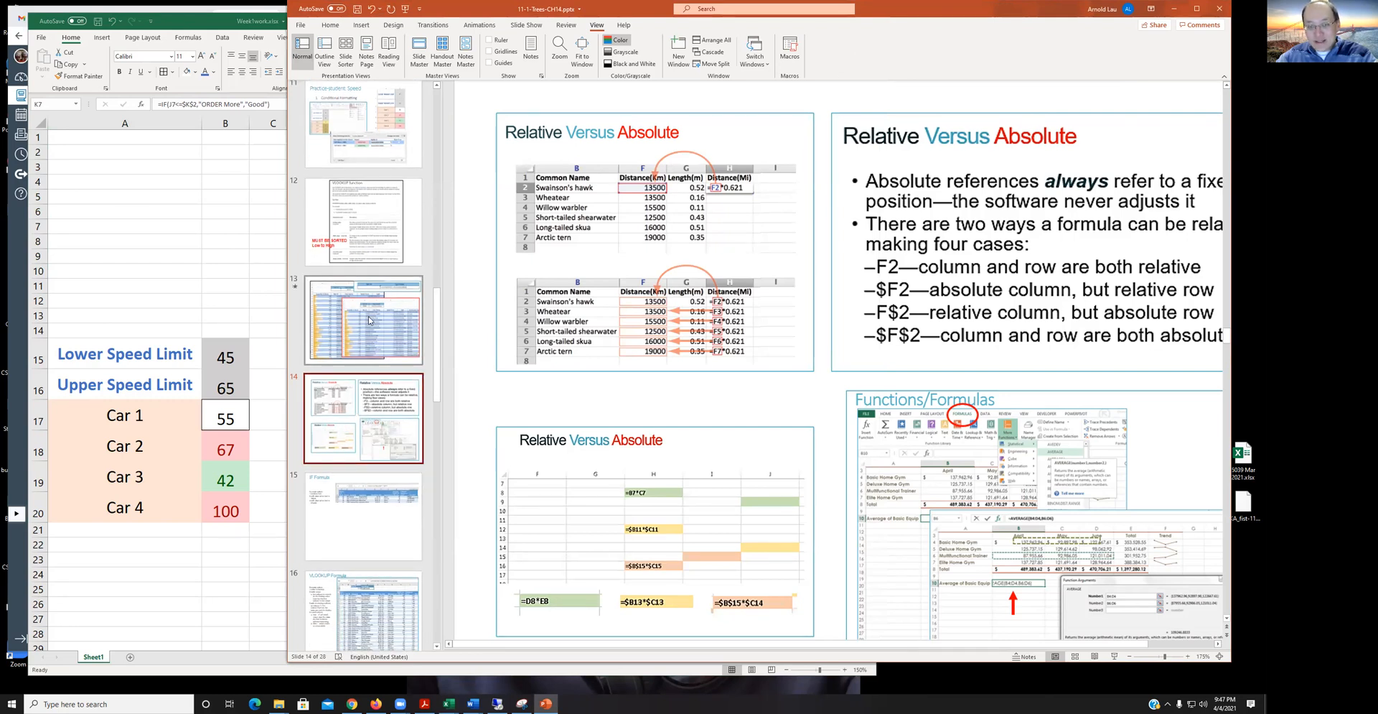
scroll(352, 387, "down", 4)
left_click(362, 416)
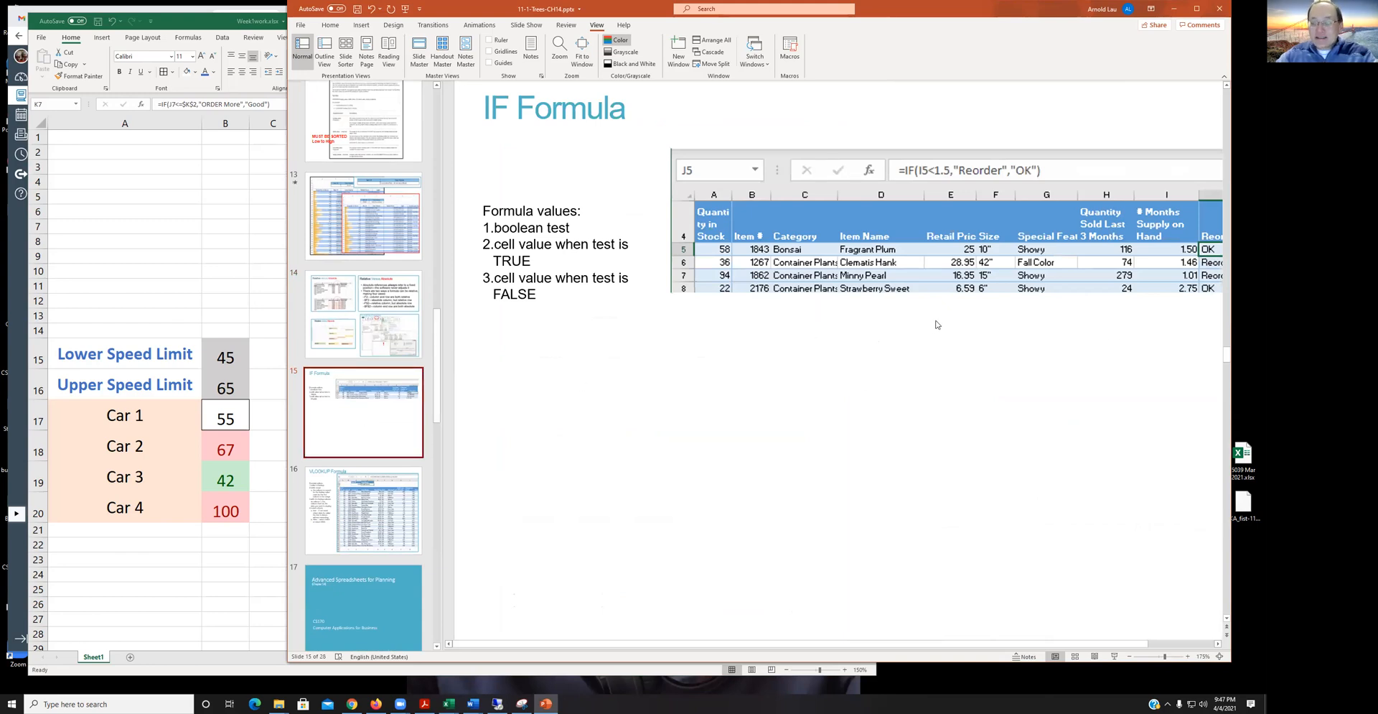
Compare the IF formula in K7 of the Excel sheet with the formula values listed on the PowerPoint IF Formula slide
left_click(232, 237)
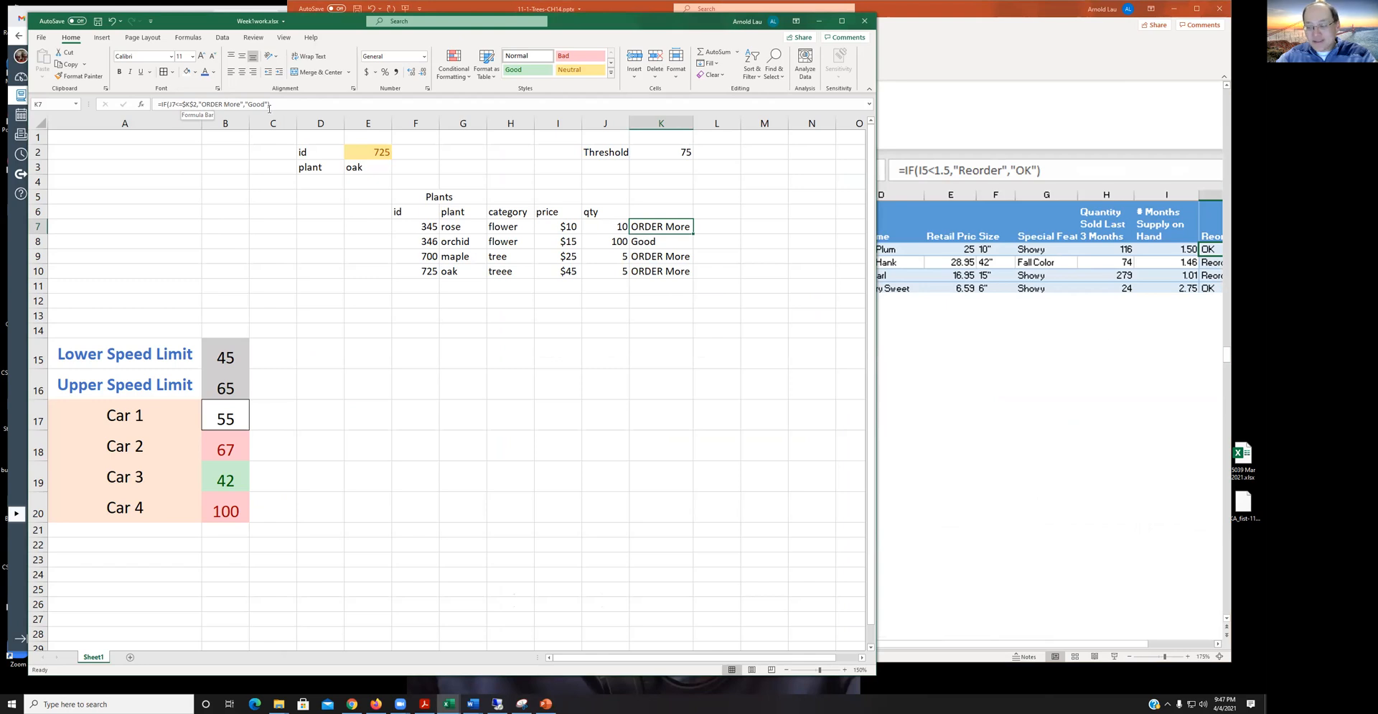
left_click(946, 363)
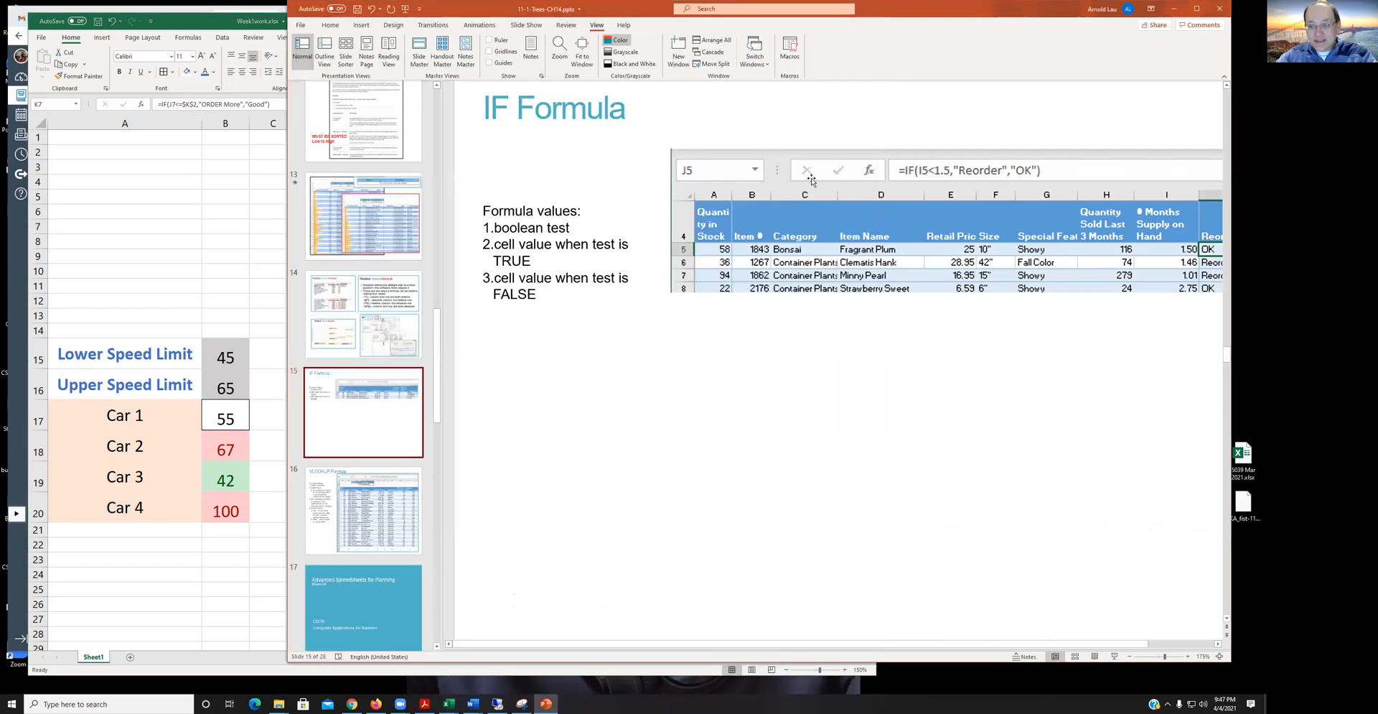
left_click(512, 227)
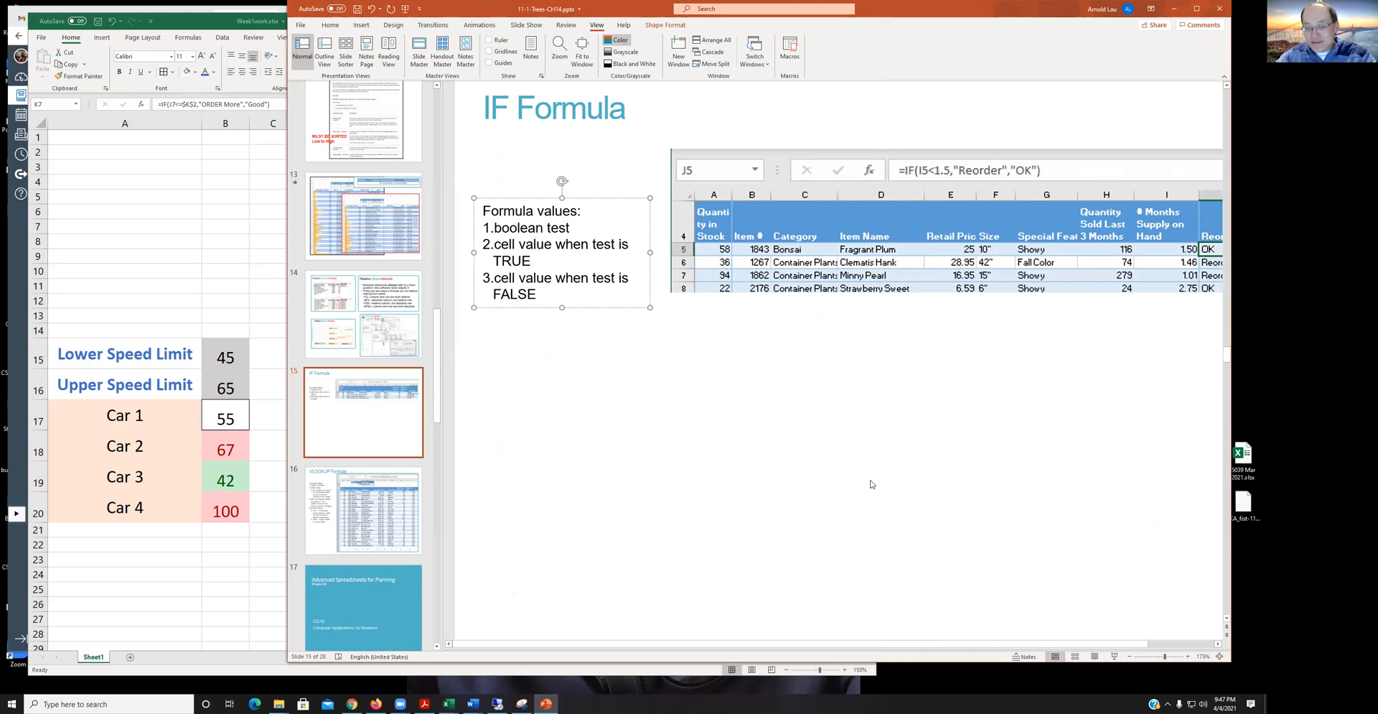
Show the VLOOKUP Formula slide and review its lookup value, table range, column and match criteria points
left_click(392, 451)
scroll(386, 430, "down", 1)
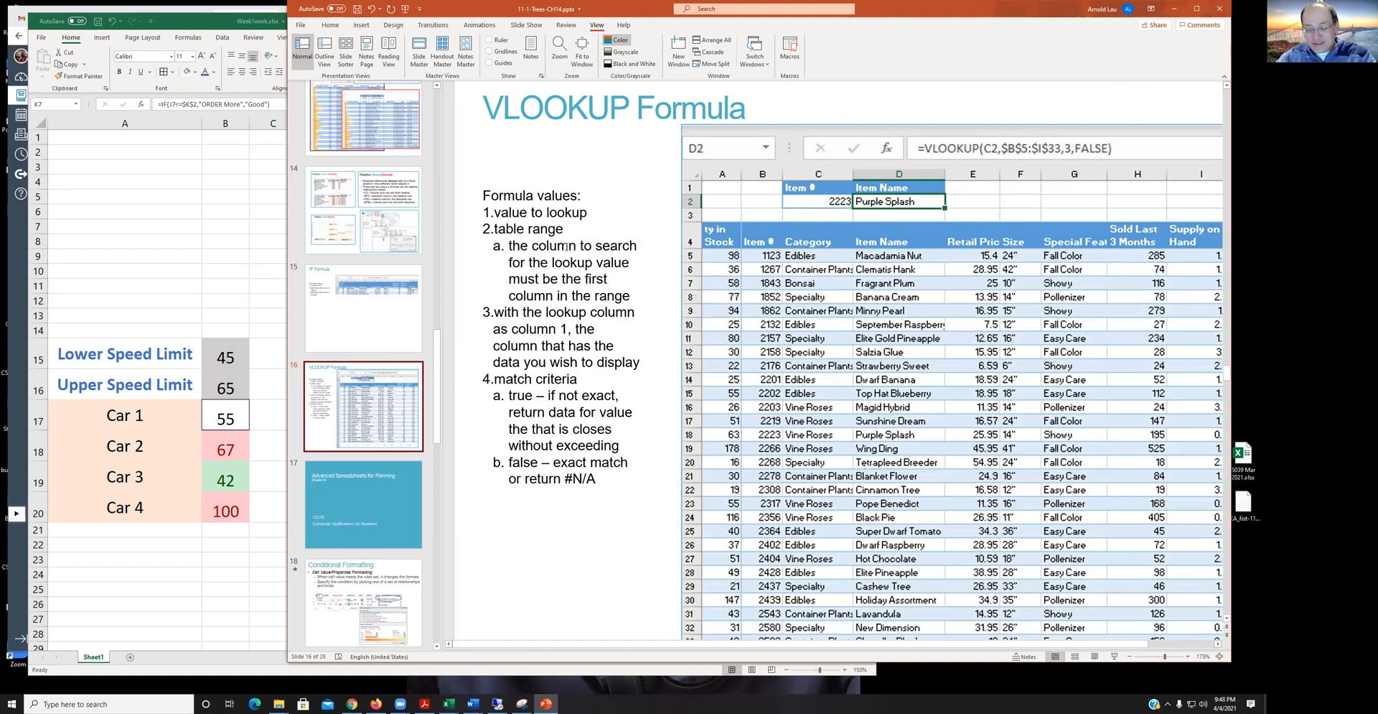
left_click(532, 212)
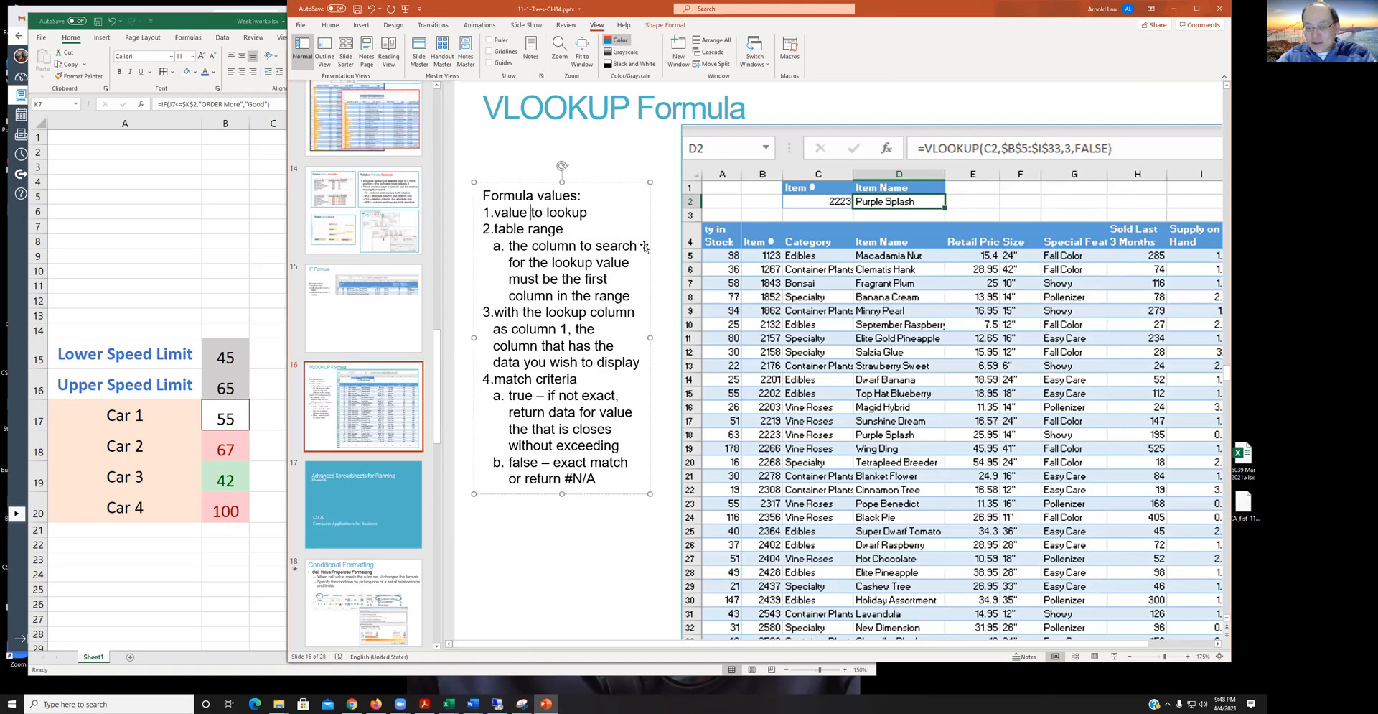
left_click_drag(495, 230, 562, 356)
left_click(522, 312)
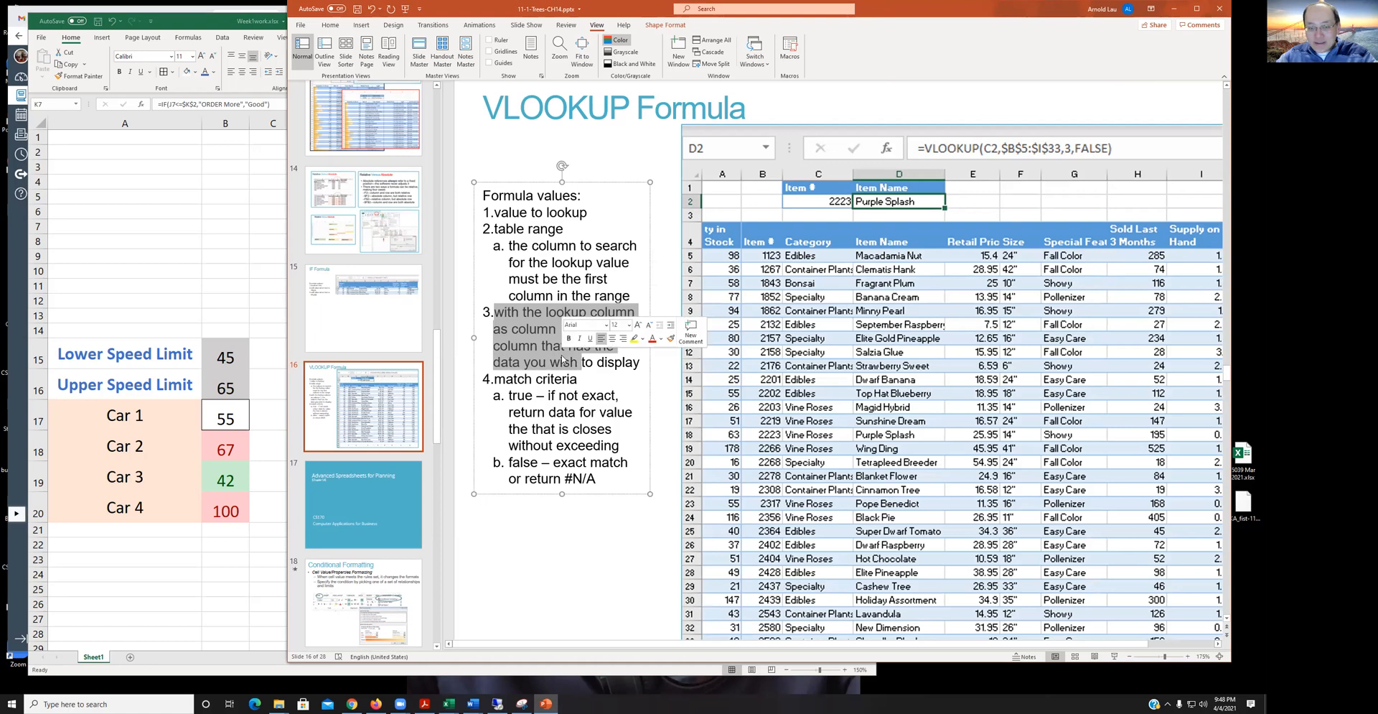
left_click(550, 445)
left_click(500, 390)
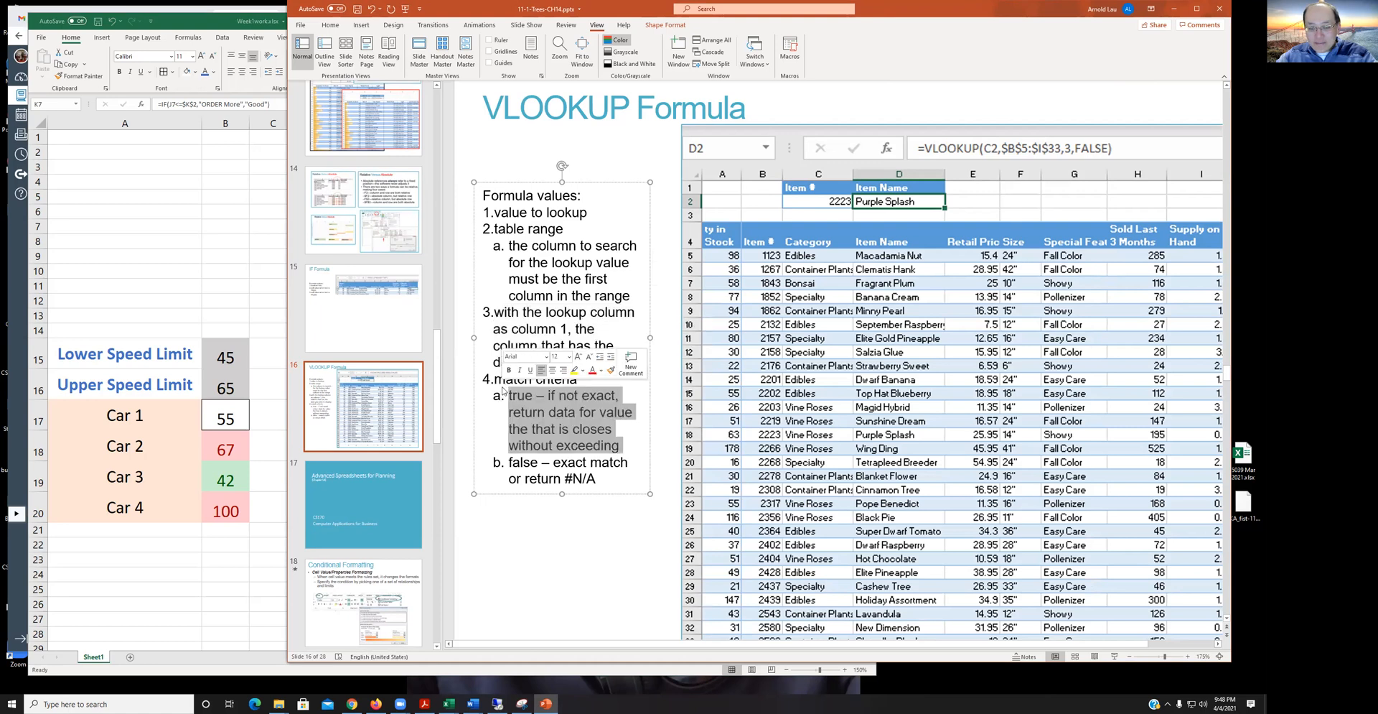
left_click(544, 433)
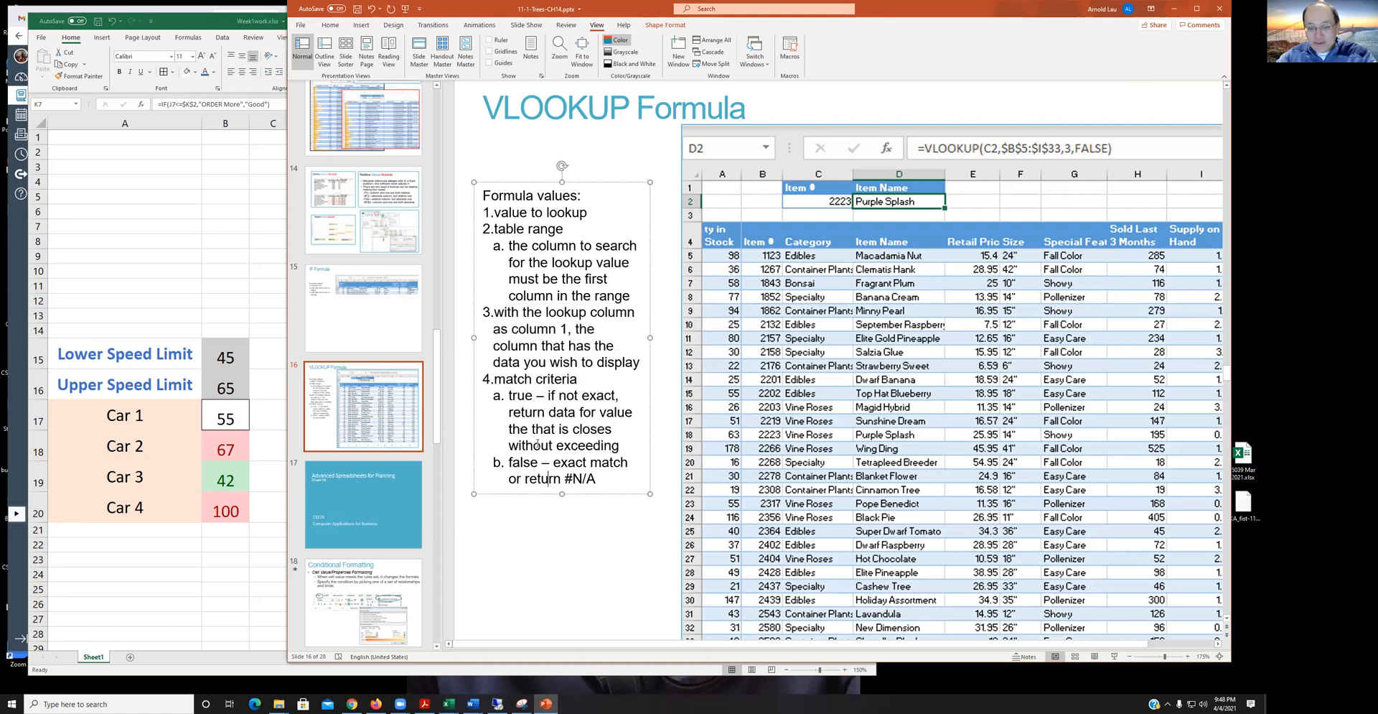
left_click(559, 412)
Advance past the Advanced Spreadsheets for Planning title slide and review the two Conditional Formatting slides
left_click(410, 421)
scroll(372, 411, "down", 3)
left_click(373, 411)
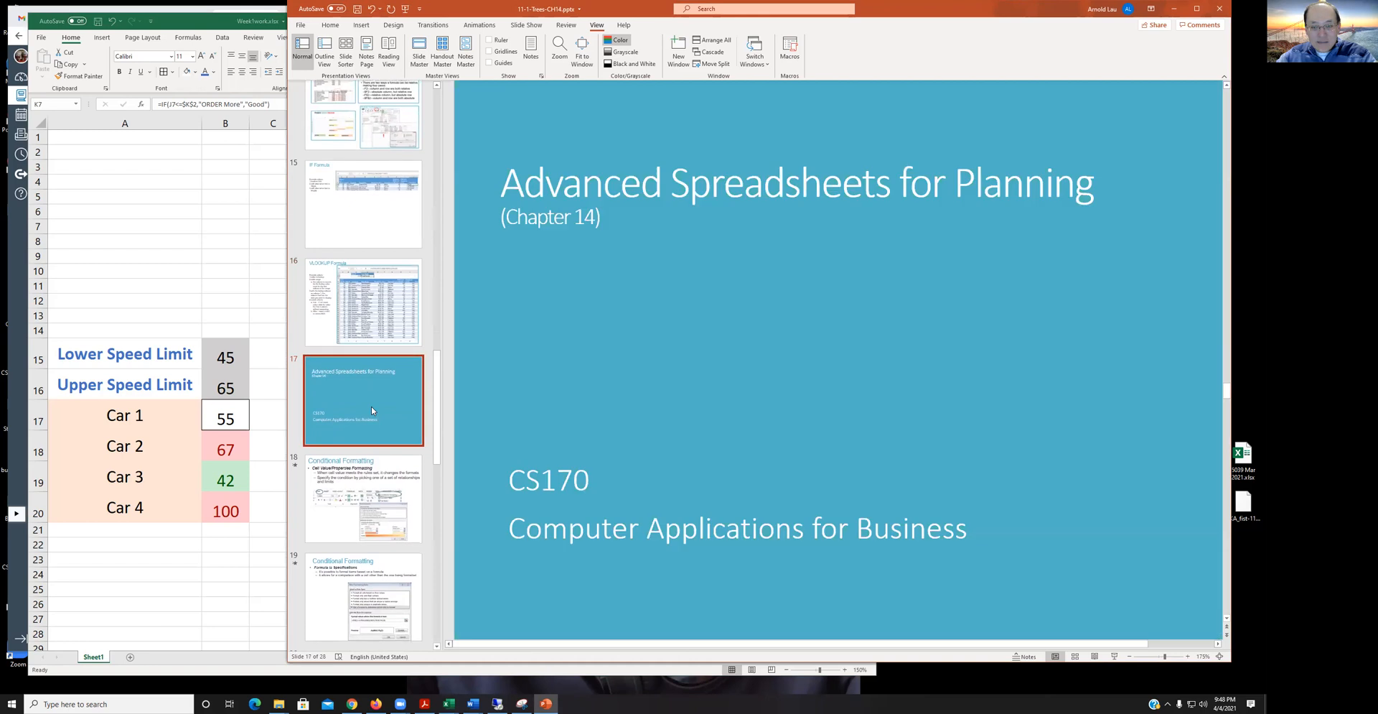
scroll(372, 345, "down", 4)
left_click(366, 363)
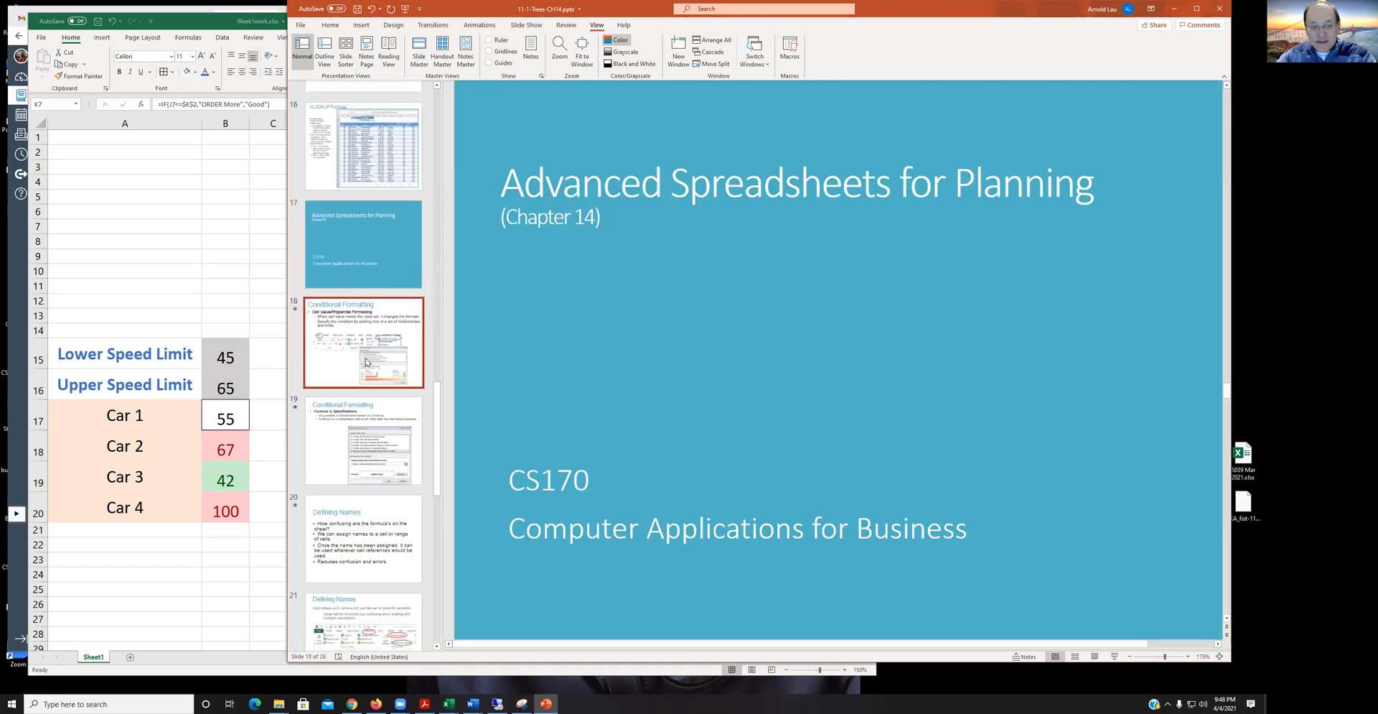
scroll(366, 363, "down", 4)
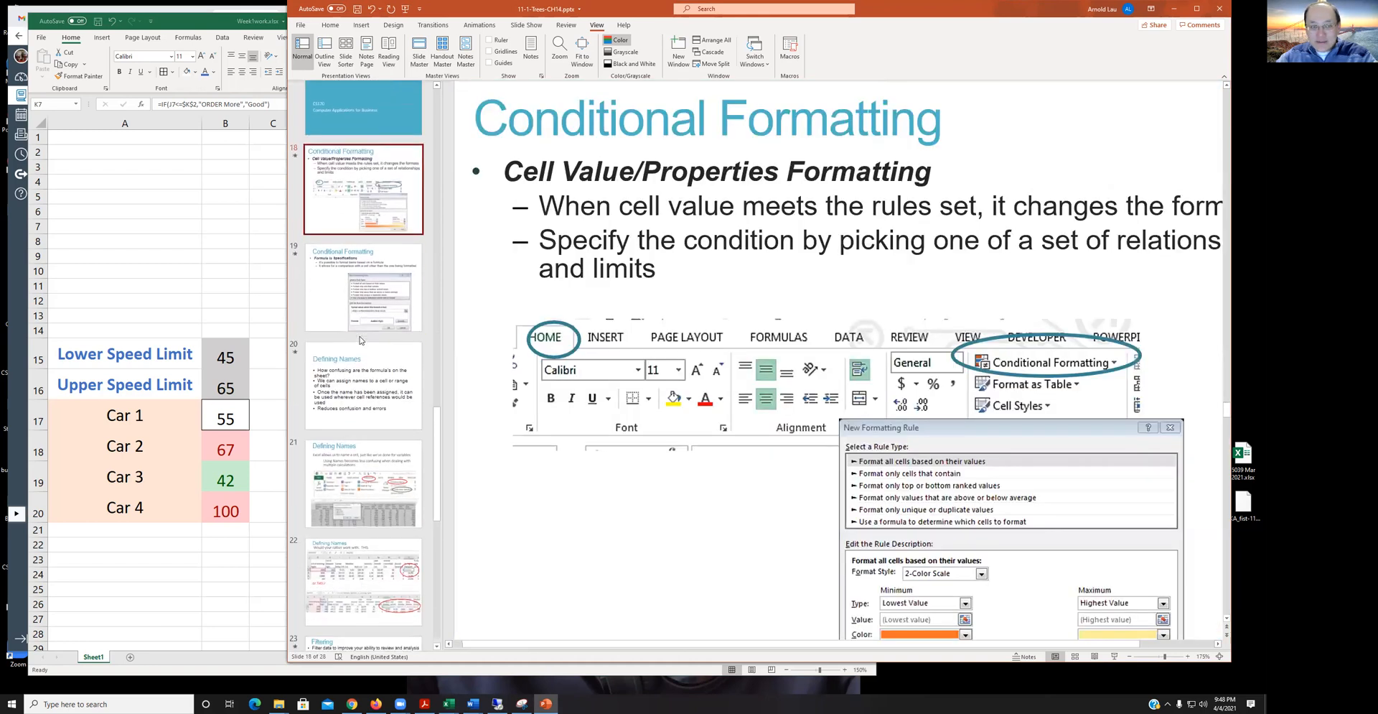
left_click(321, 295)
left_click(351, 198)
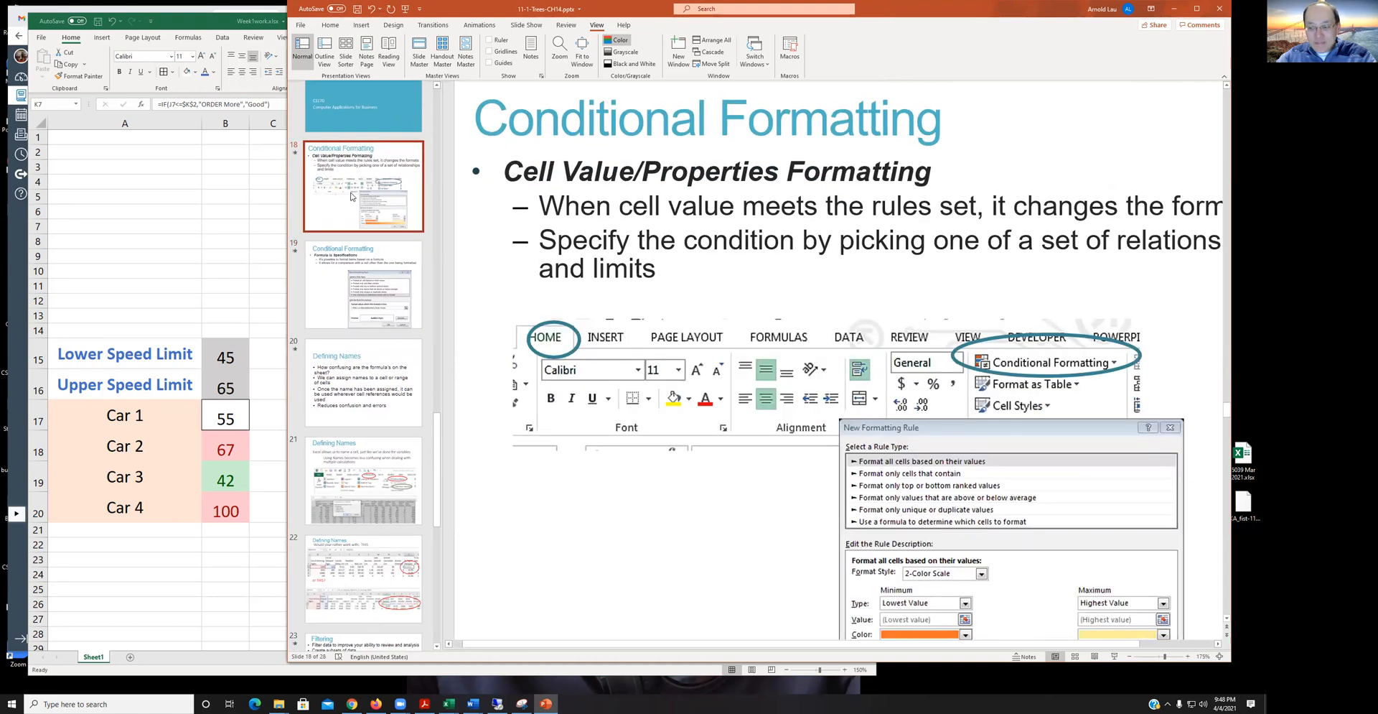
Move on to the first Defining Names slide
left_click(342, 309)
left_click(359, 365)
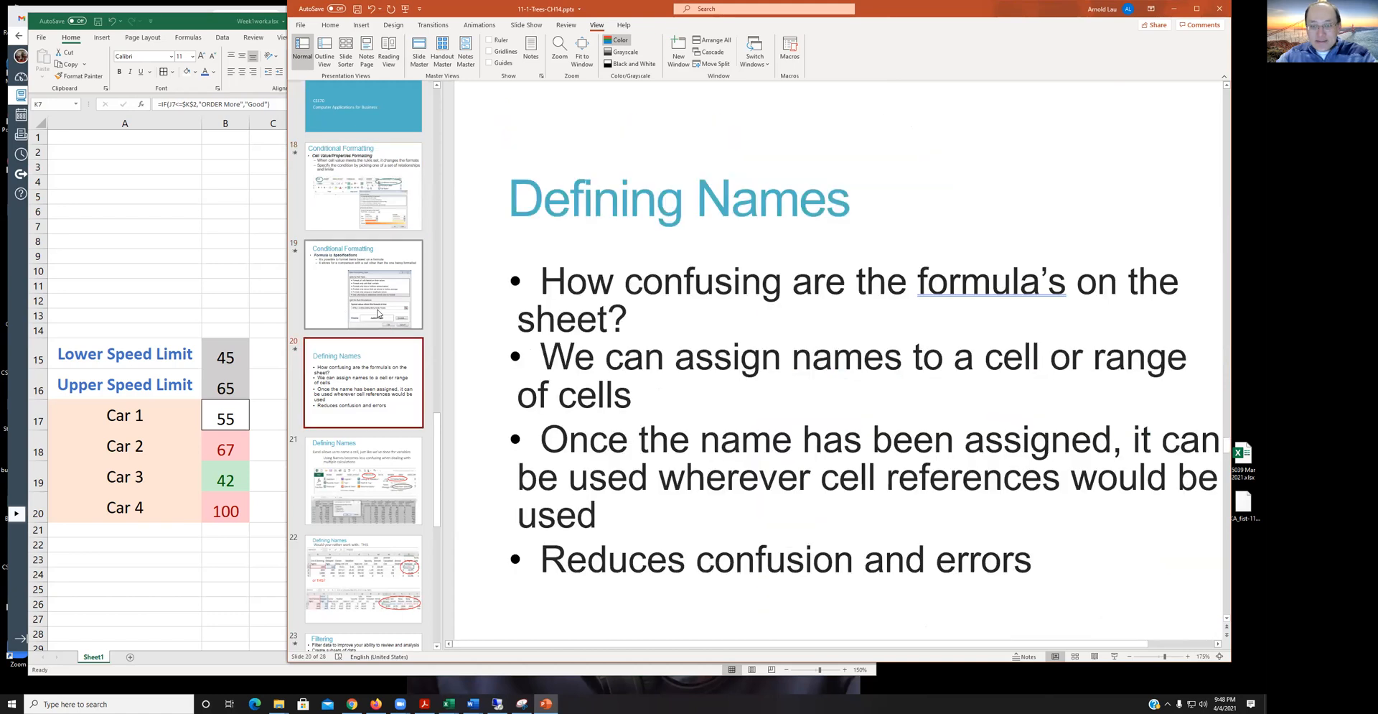
scroll(378, 314, "down", 2)
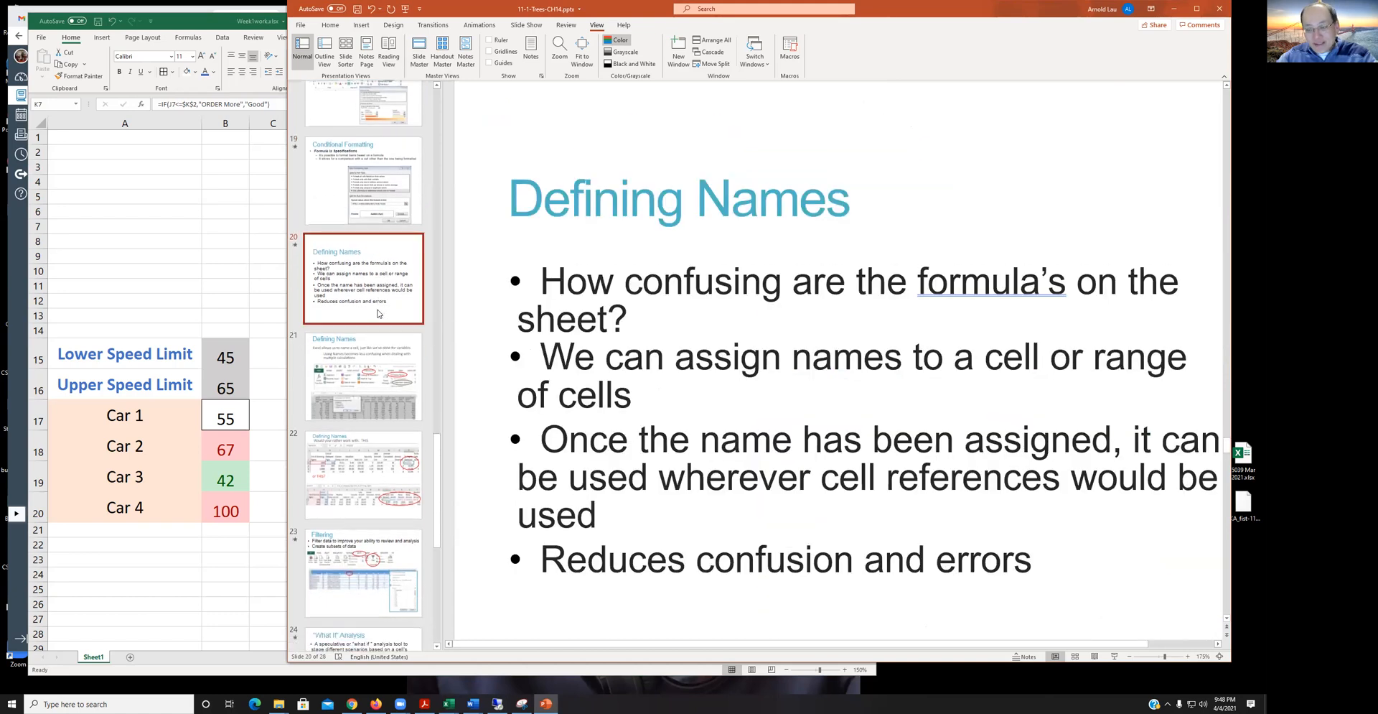
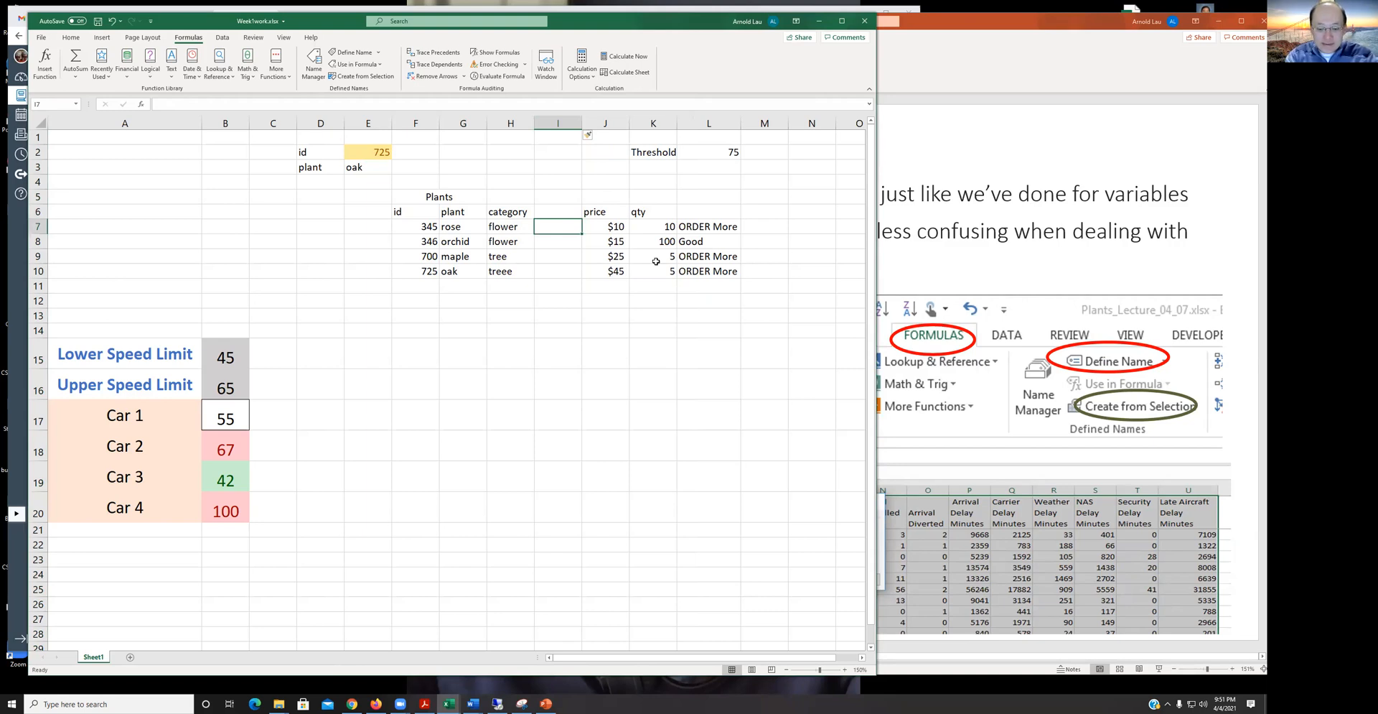
type("=")
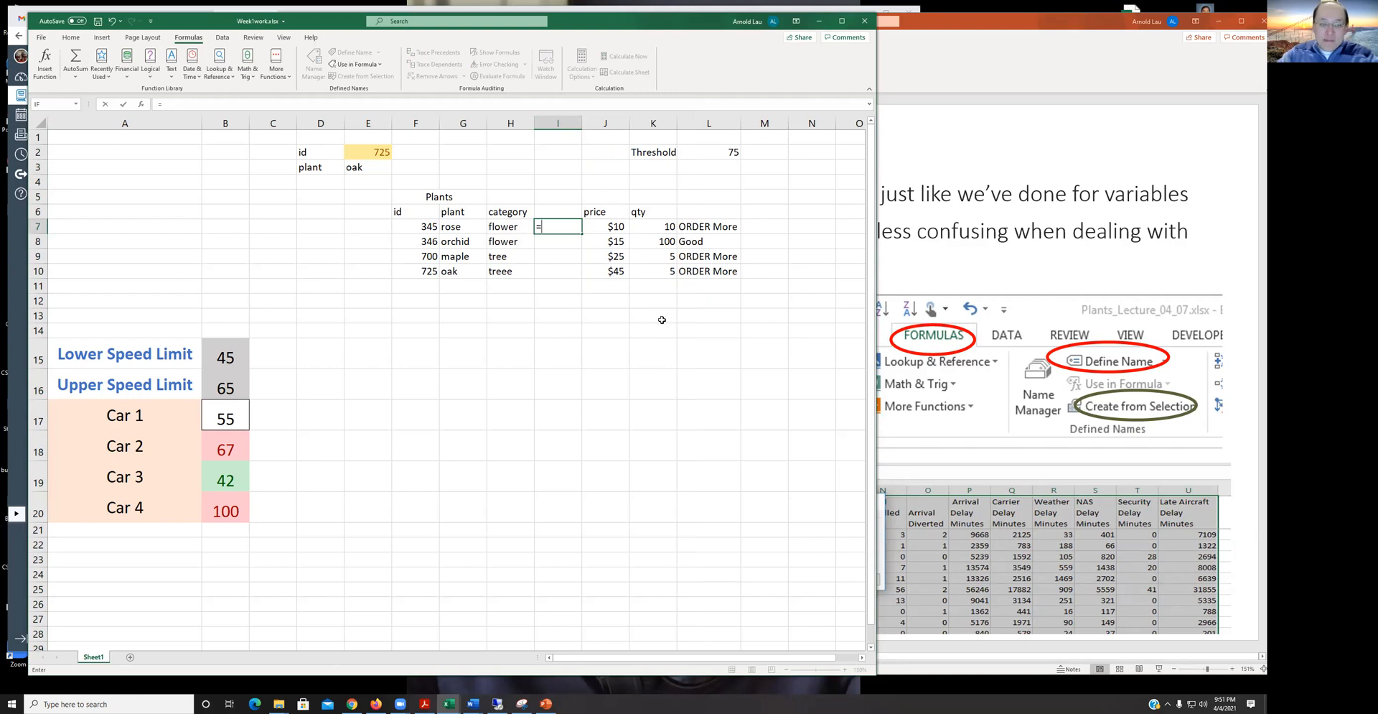
left_click(501, 227)
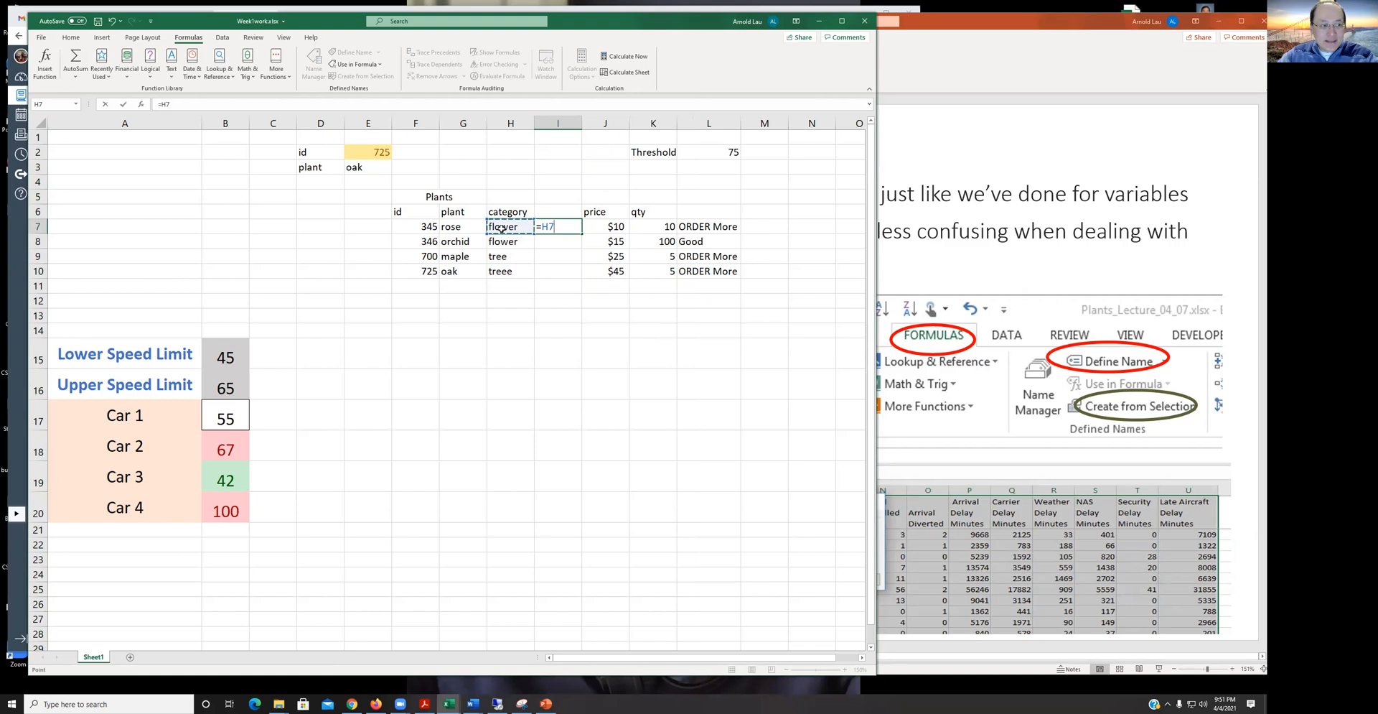
left_click(76, 104)
left_click(76, 105)
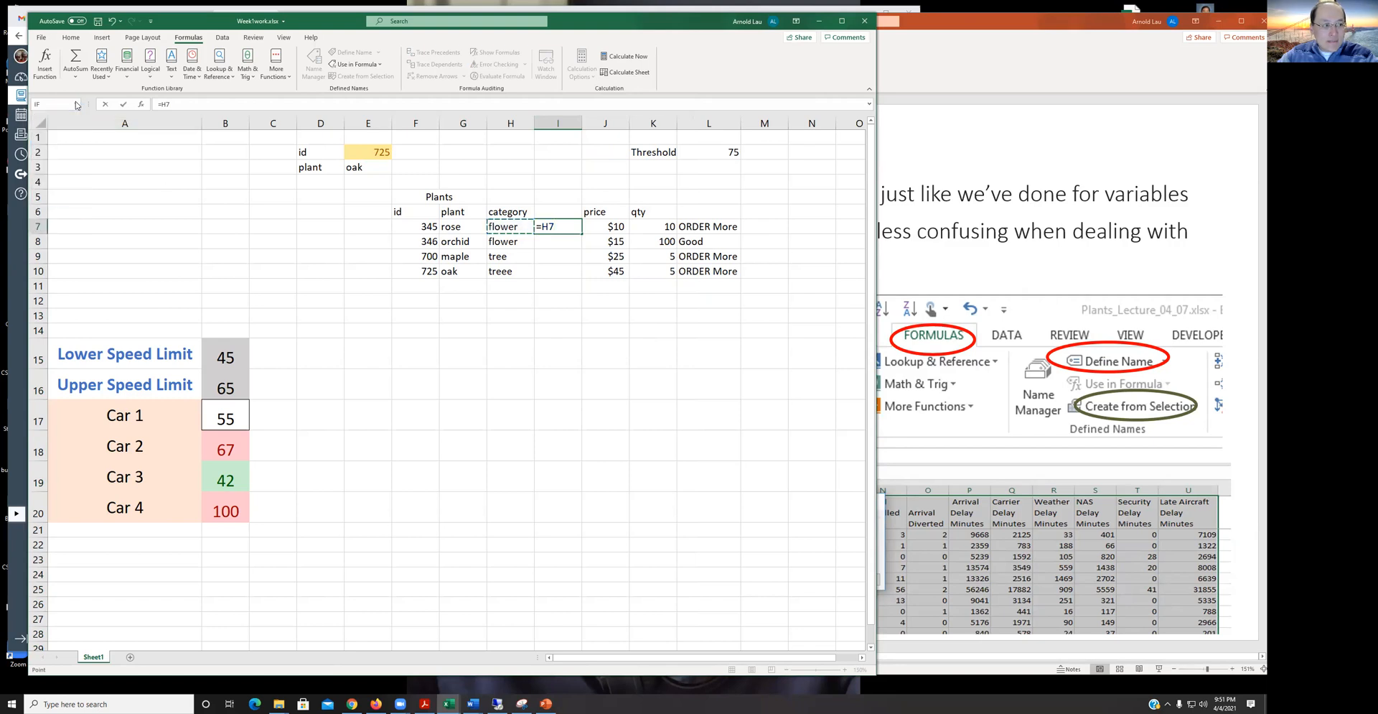
key("BackSpace")
key("BackSpace")
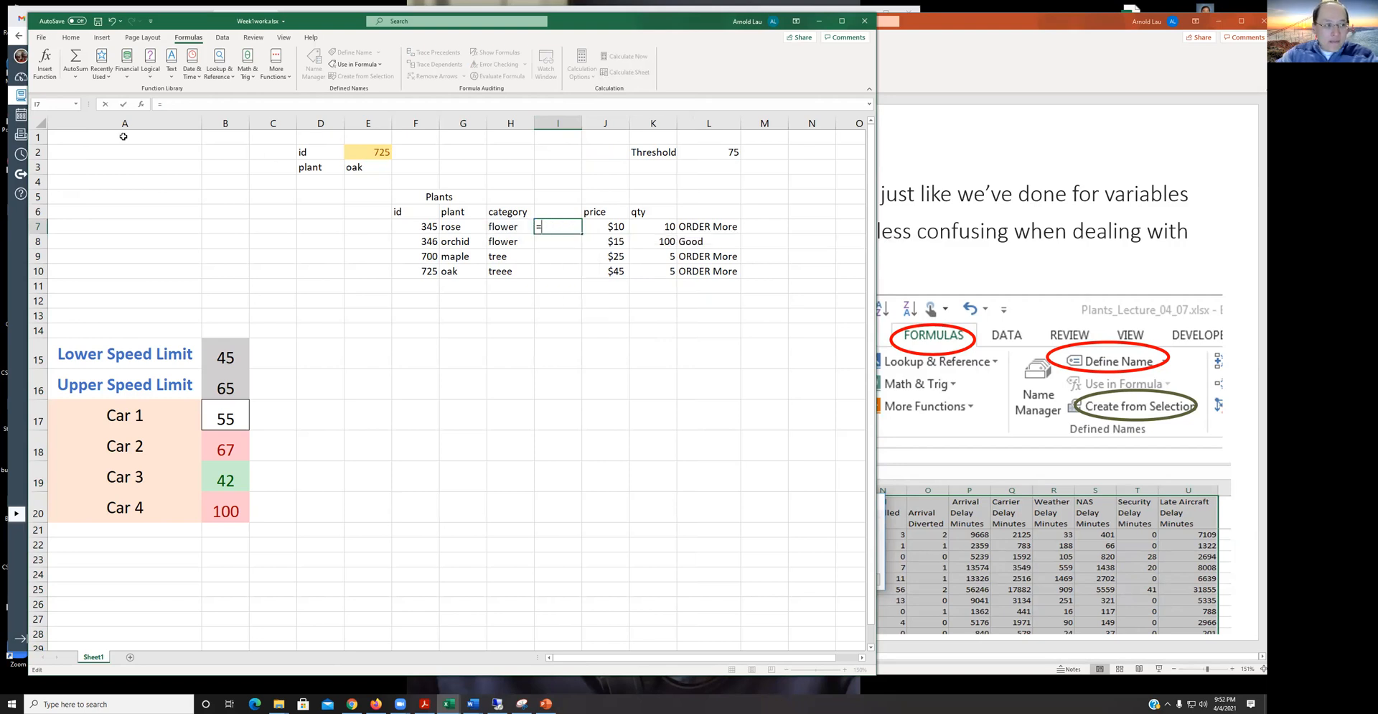
left_click(76, 105)
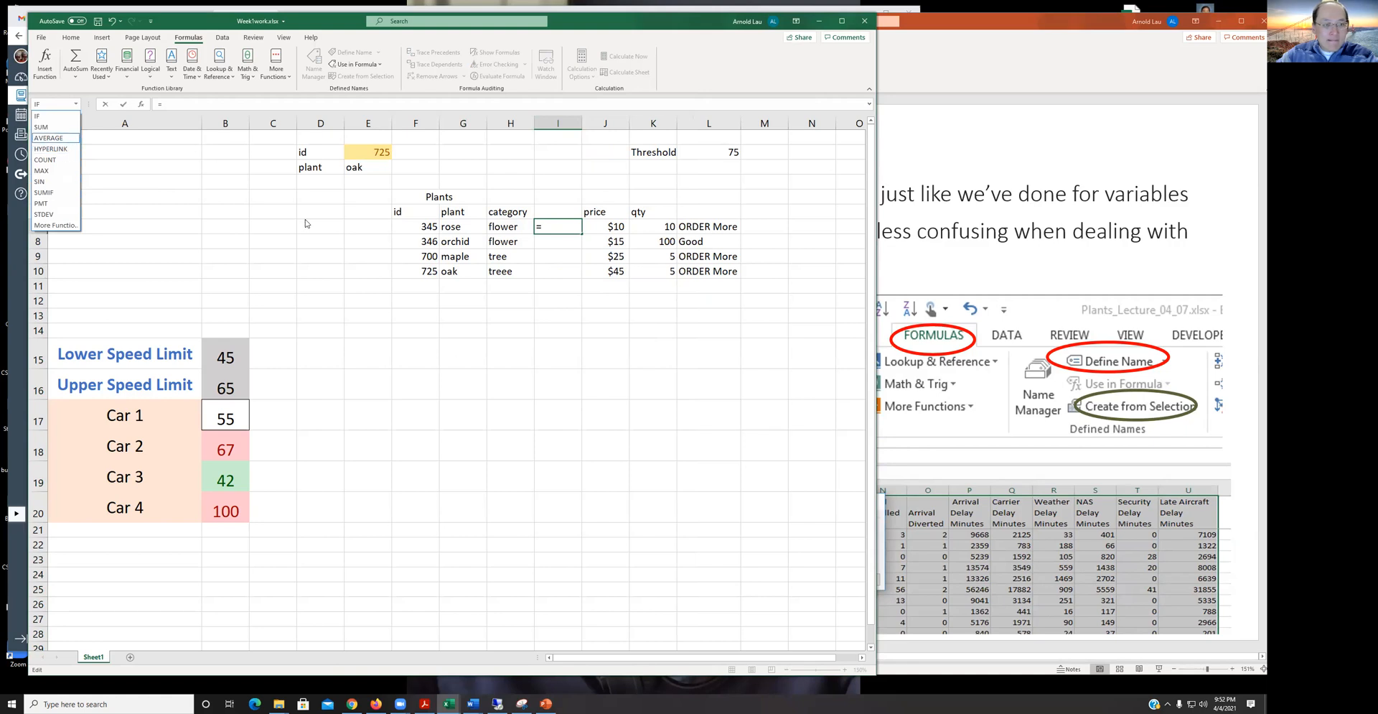
left_click(561, 223)
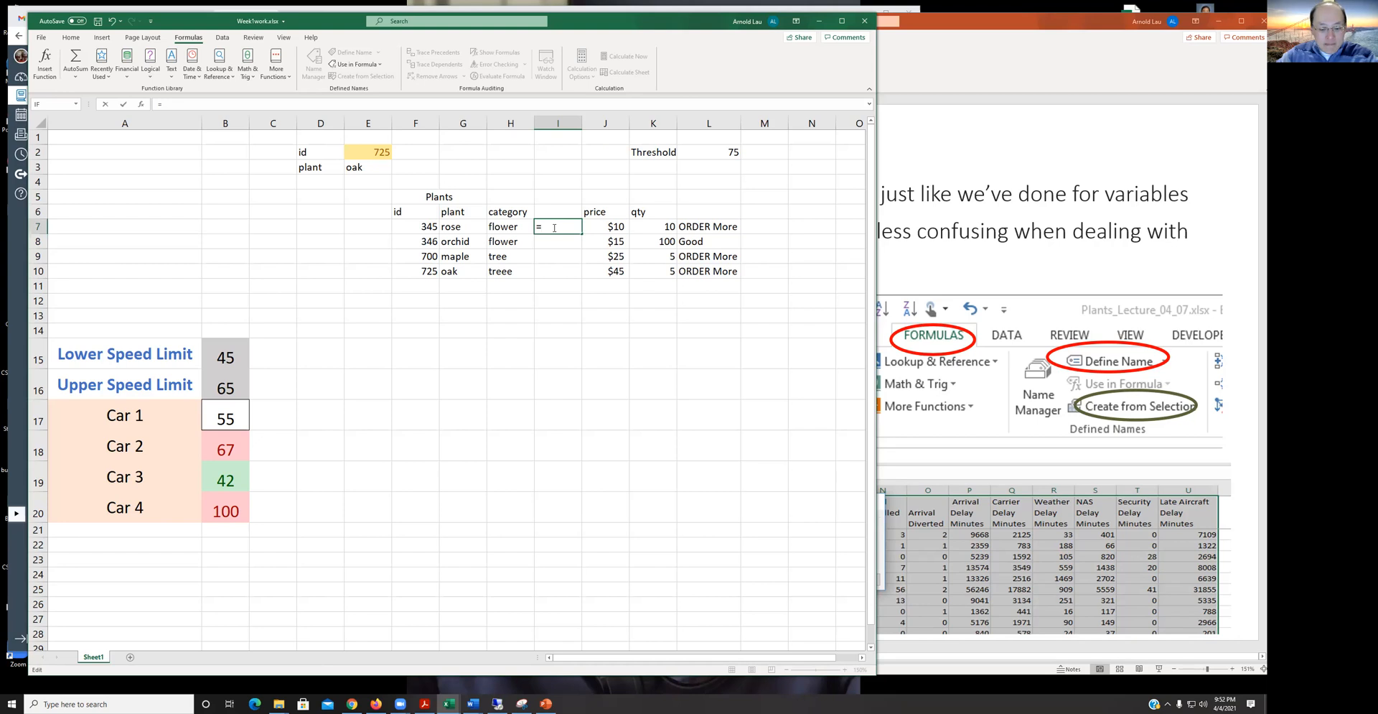
Complete the formula in I7 as =plant using the defined name, and dismiss the spill notice
type("pl")
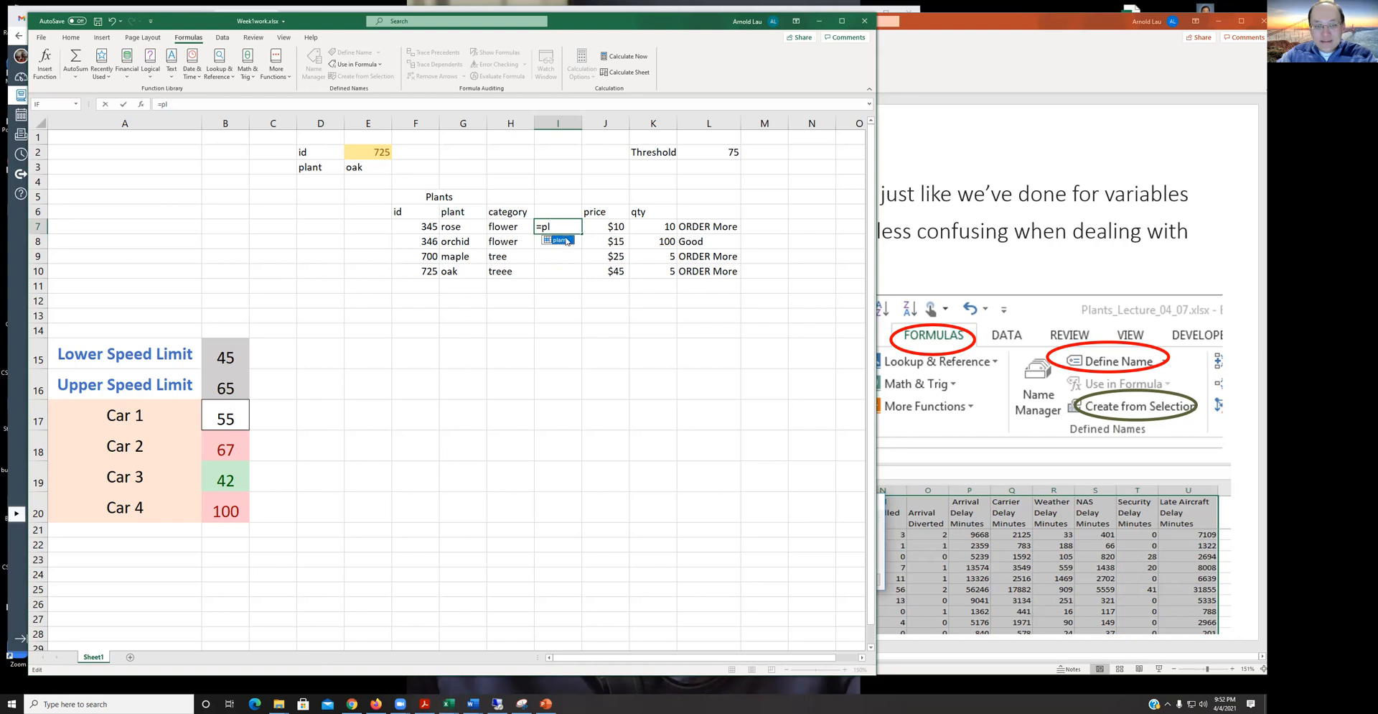
double_click(566, 240)
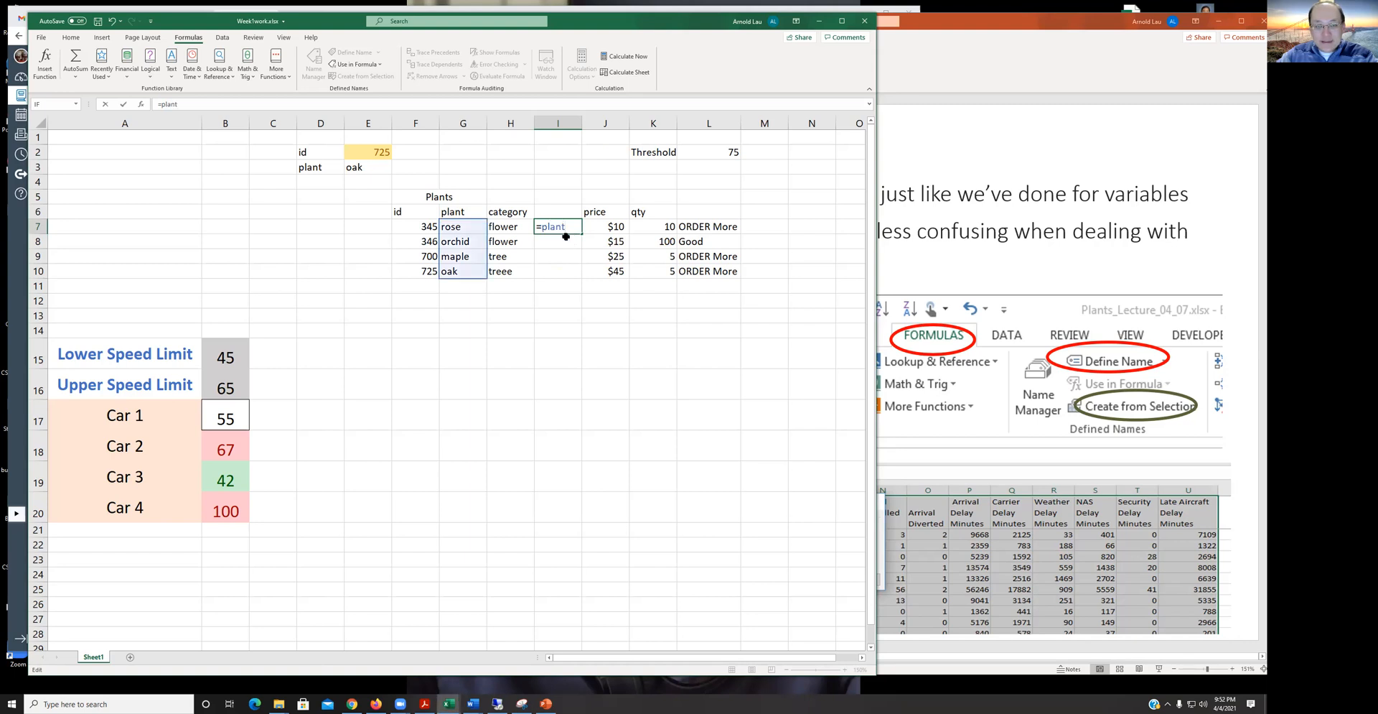
key("Return")
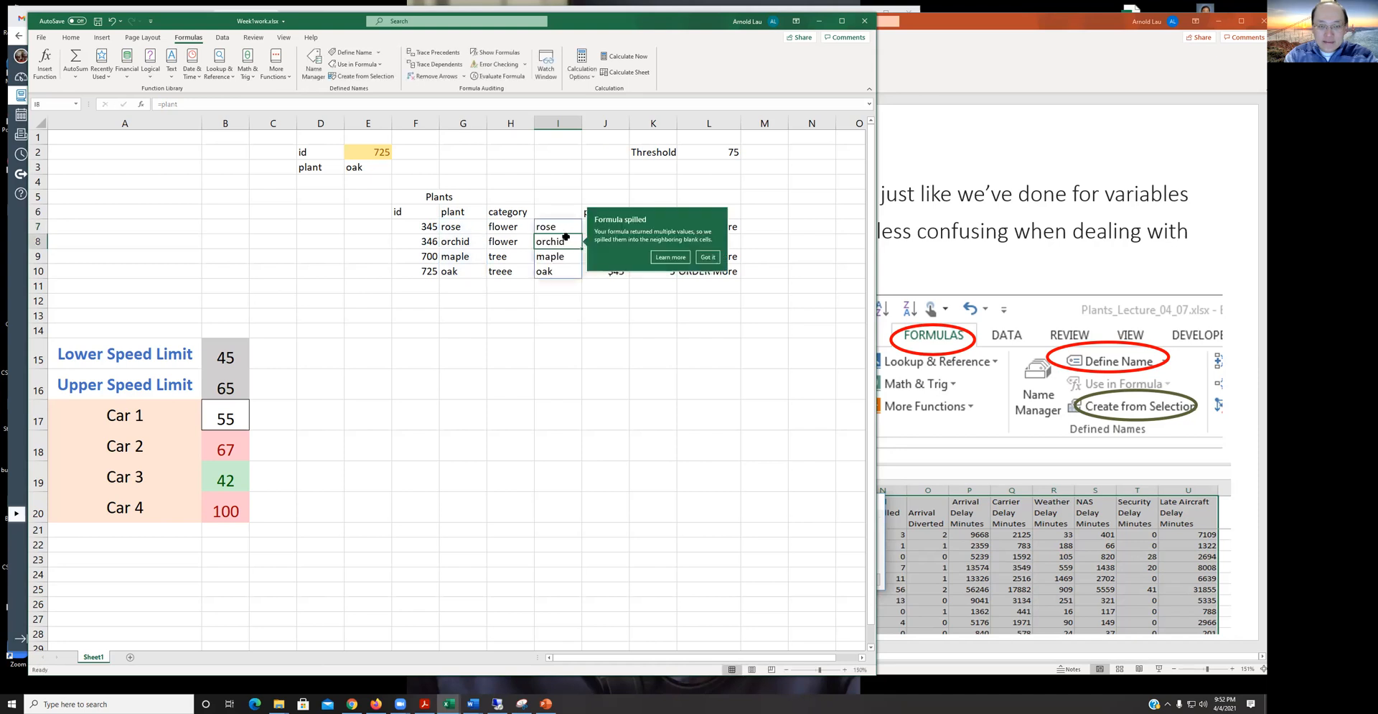
left_click(708, 257)
left_click(653, 425)
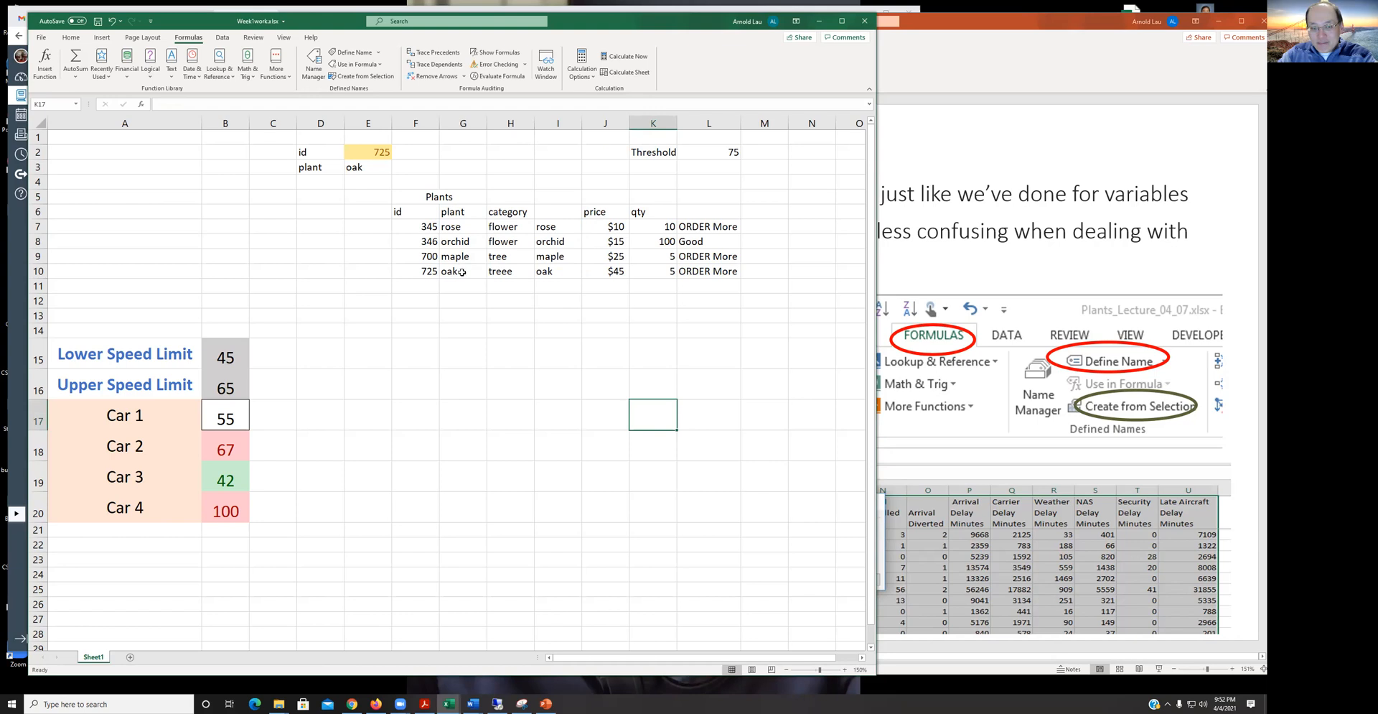
Switch to PowerPoint and show the Defining Names slide comparing =H2/G2 with the formula built from names
left_click(1123, 309)
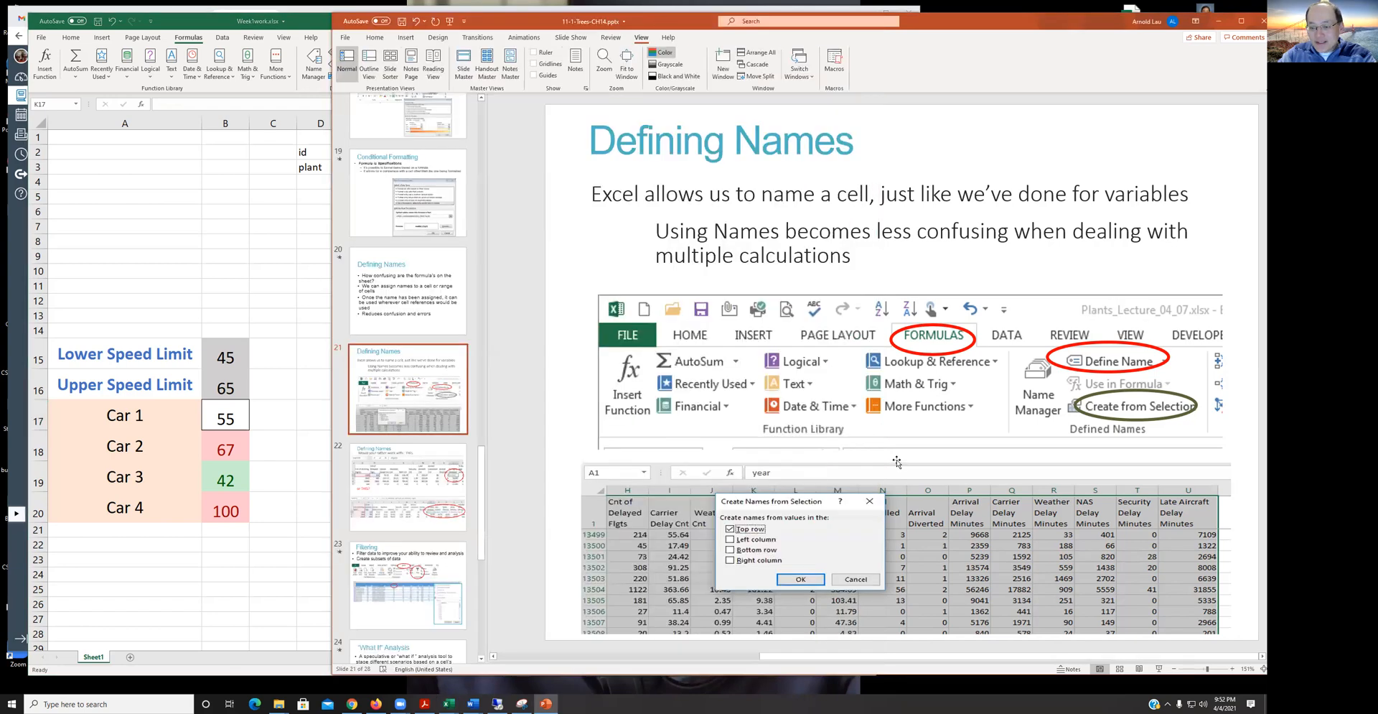
left_click(409, 507)
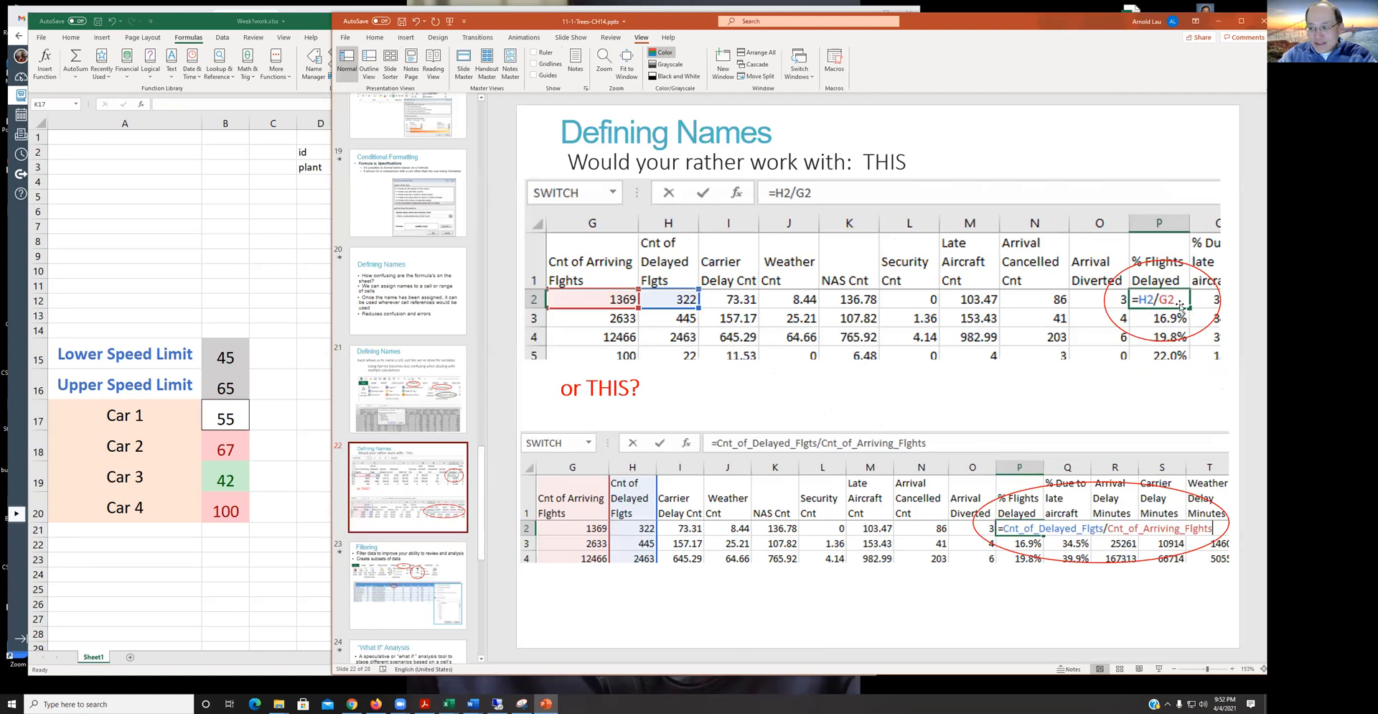
Switch to Excel and replace the formula in I7 with =price * .85 using the defined name price
key("alt+Tab")
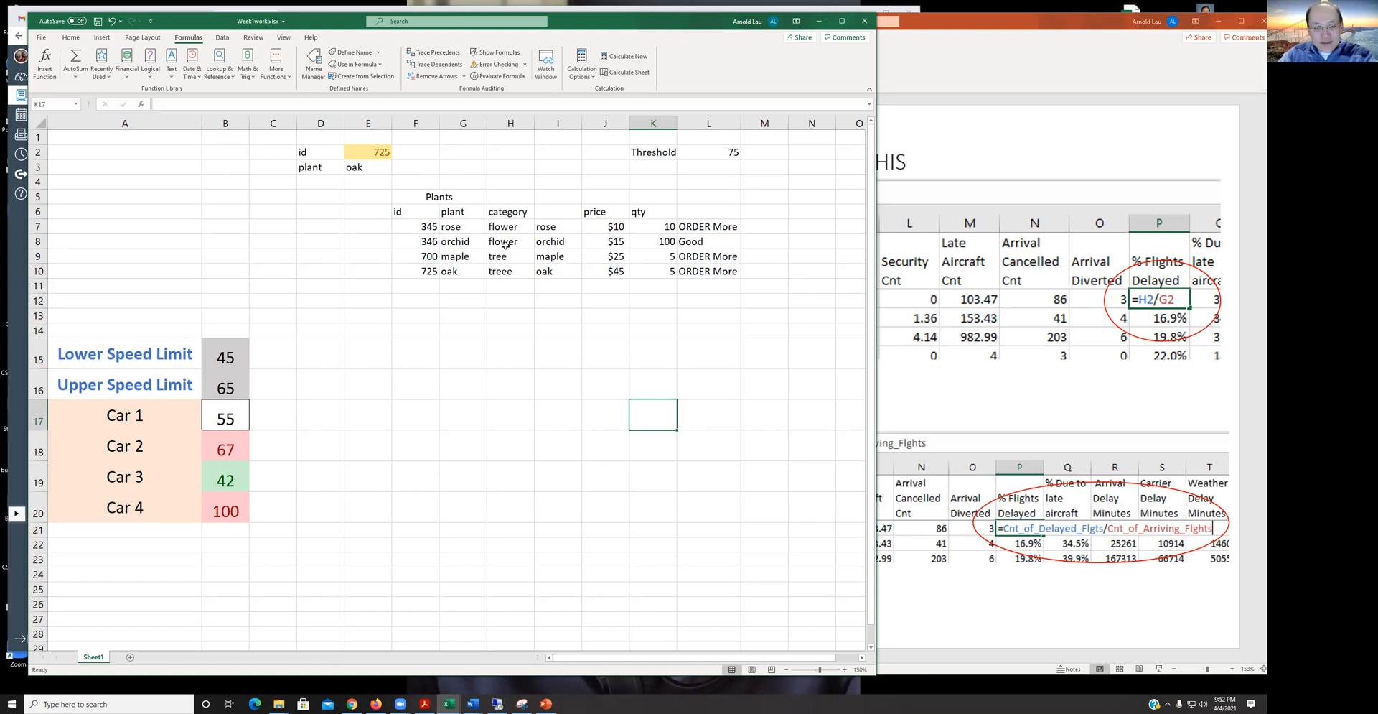
left_click(562, 227)
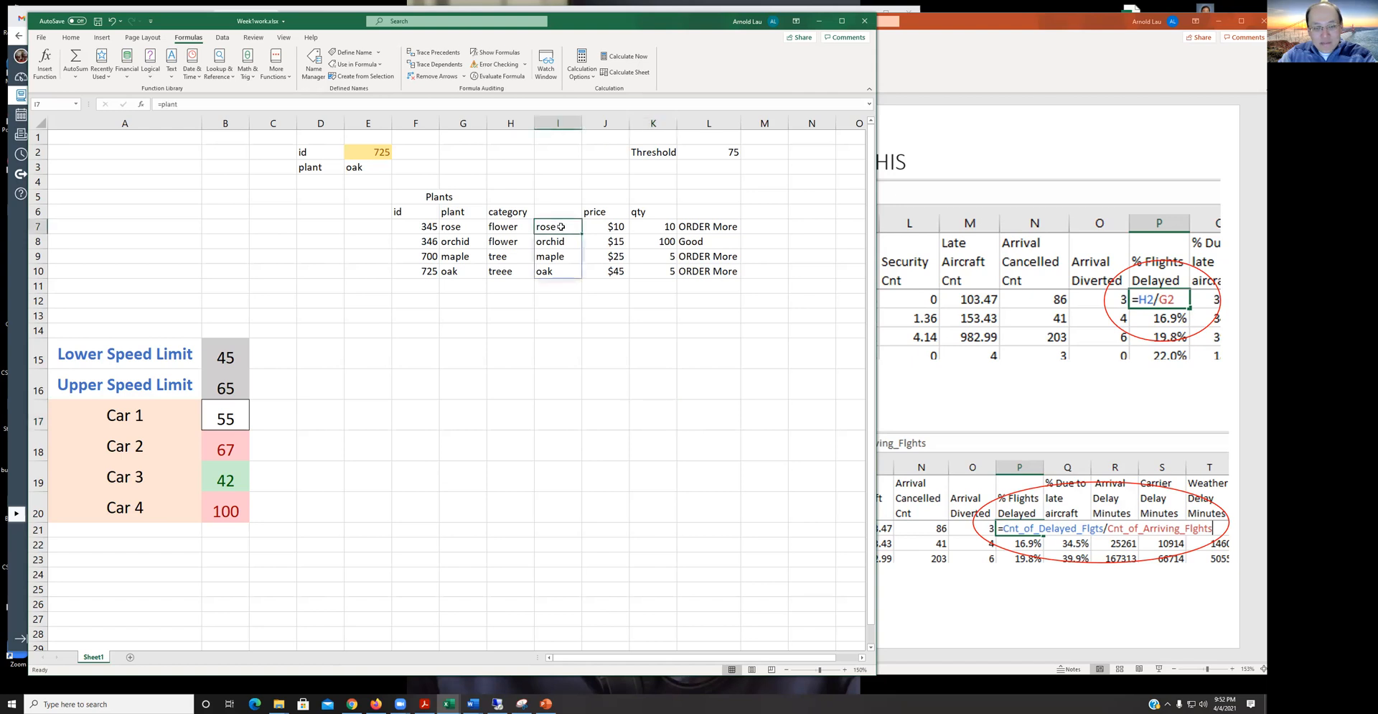
type("=")
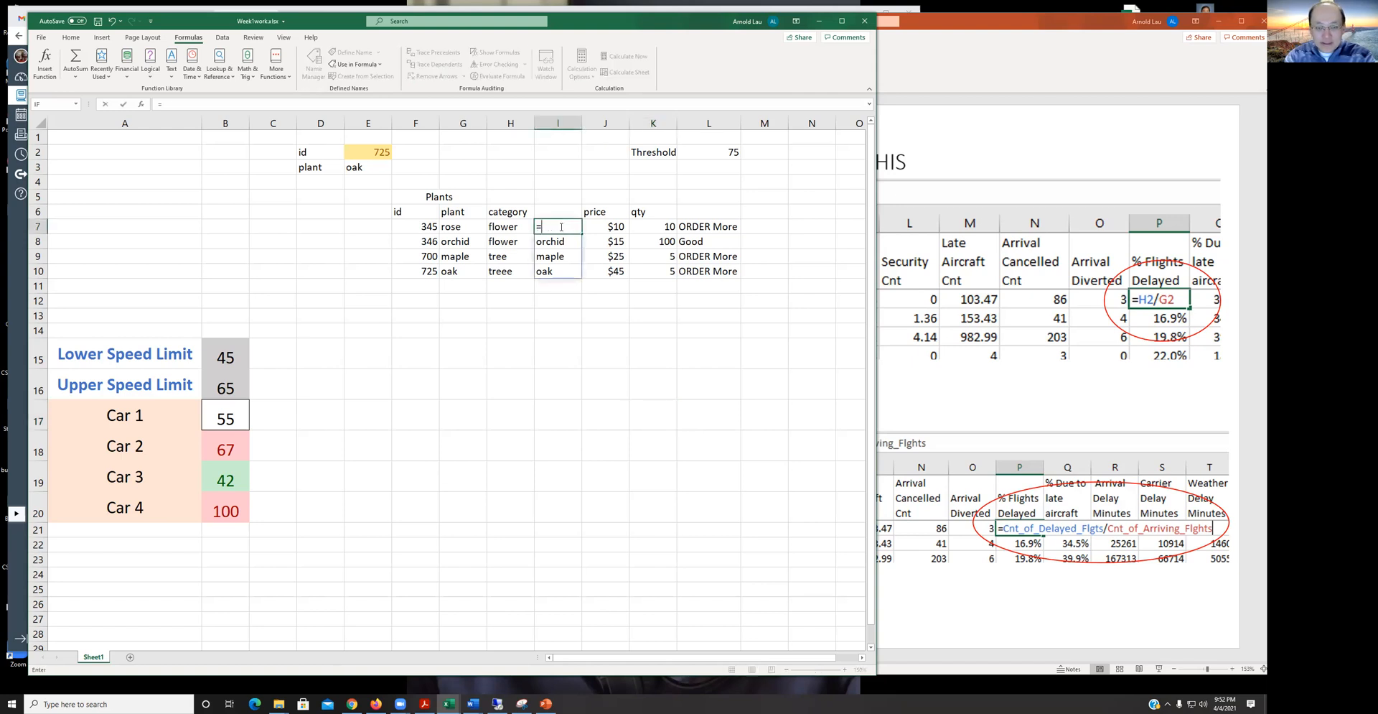
type("pri")
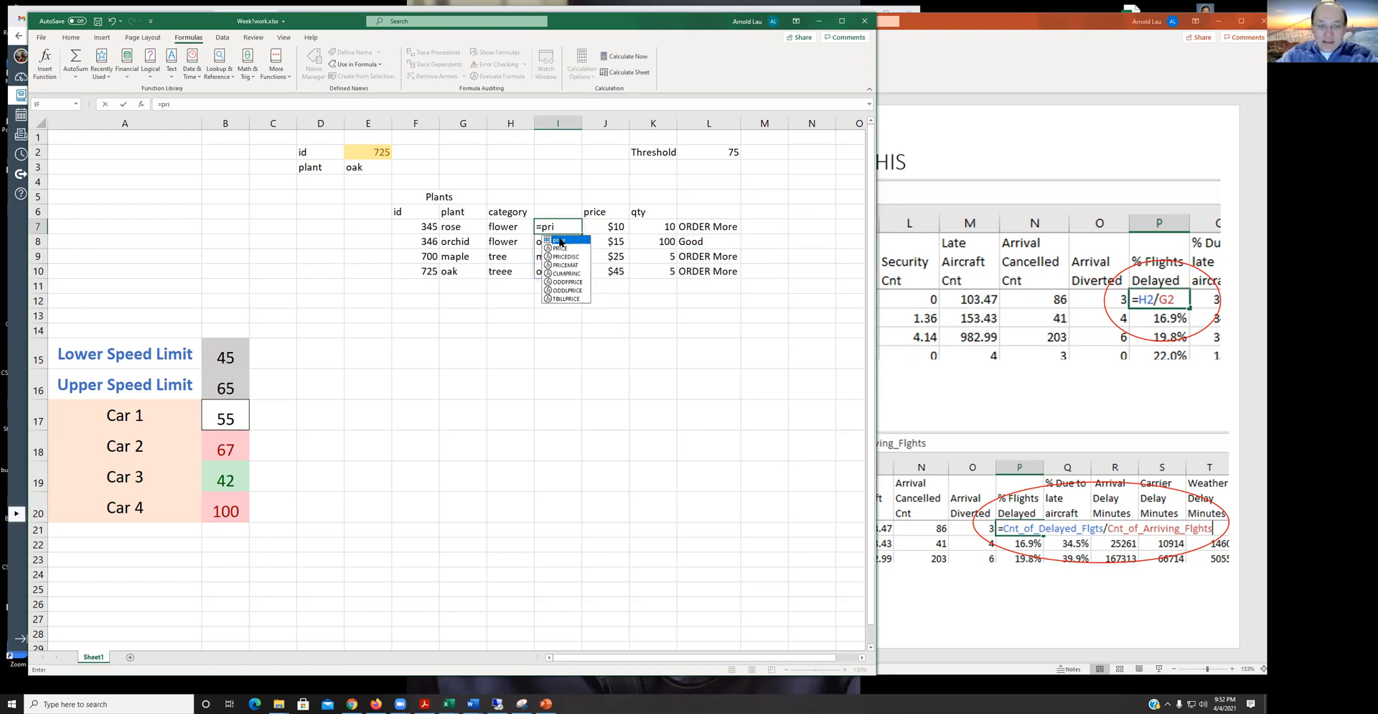
double_click(561, 240)
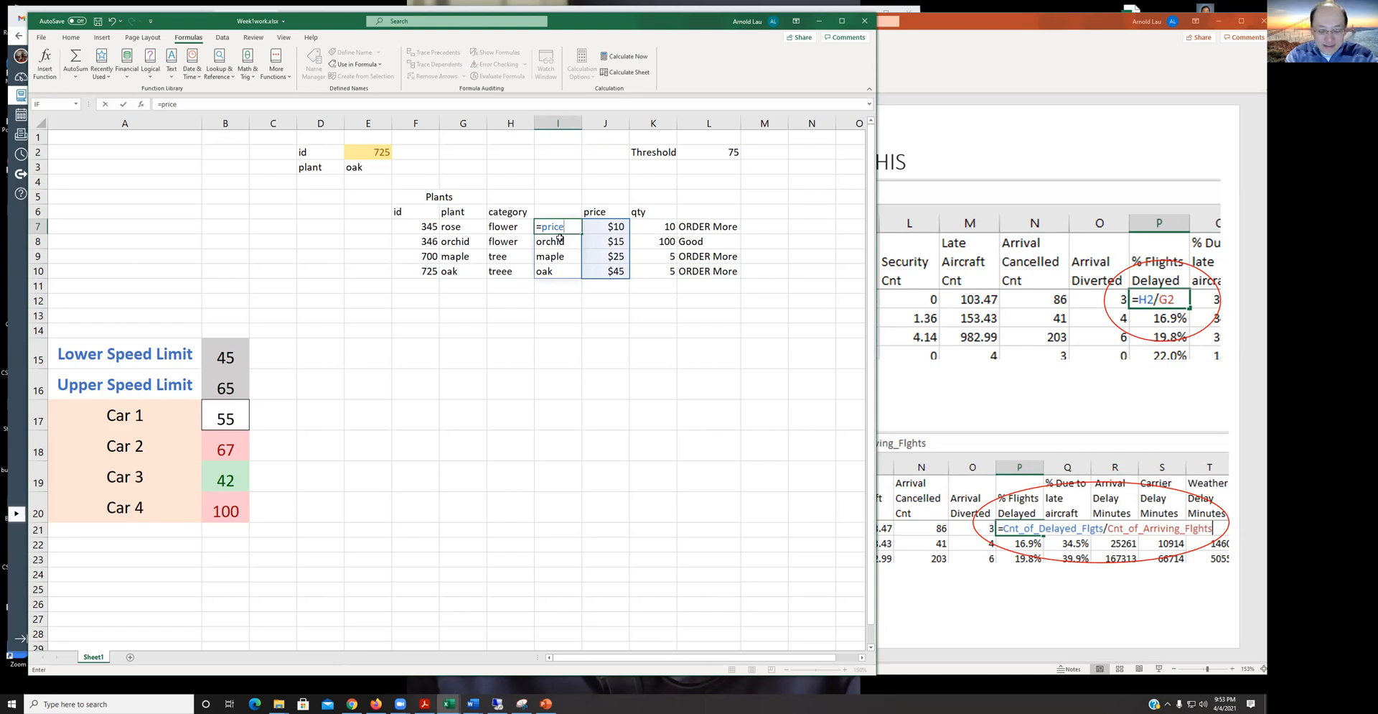
type("*")
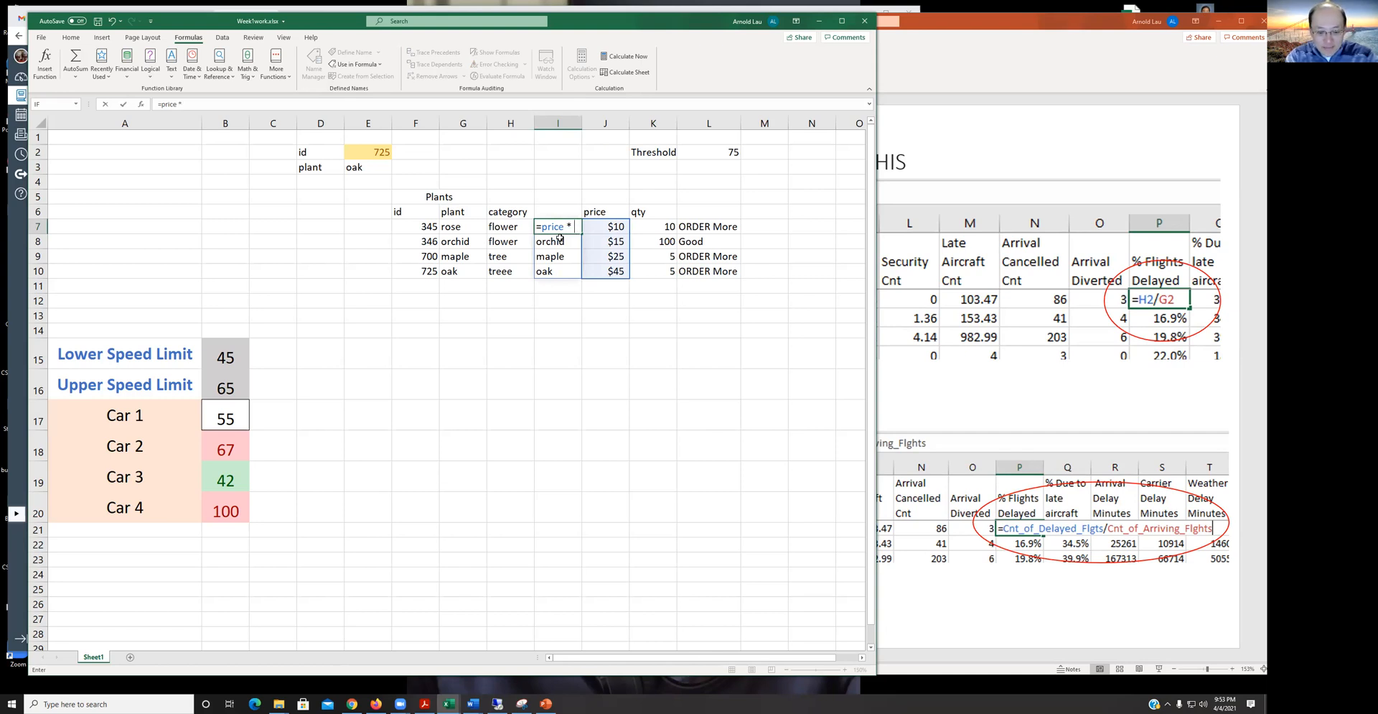
type(" .")
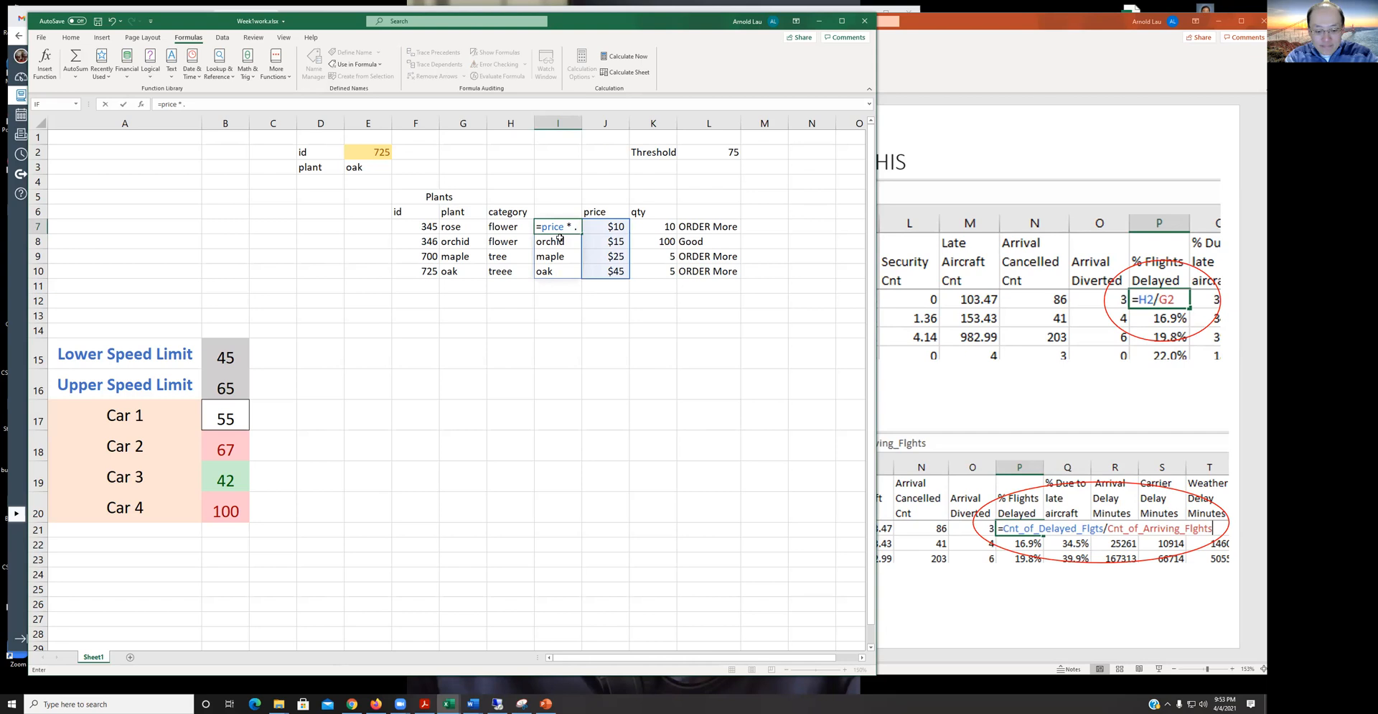
type("85")
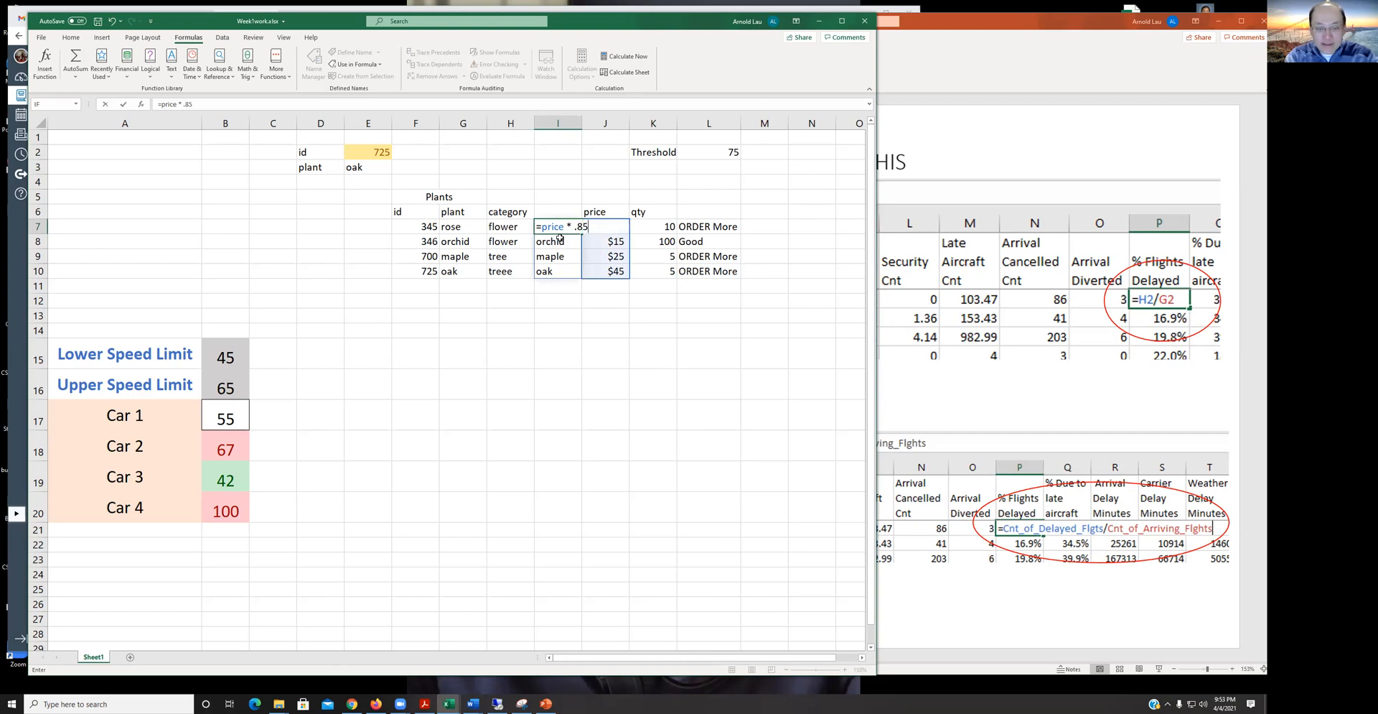
key("Return")
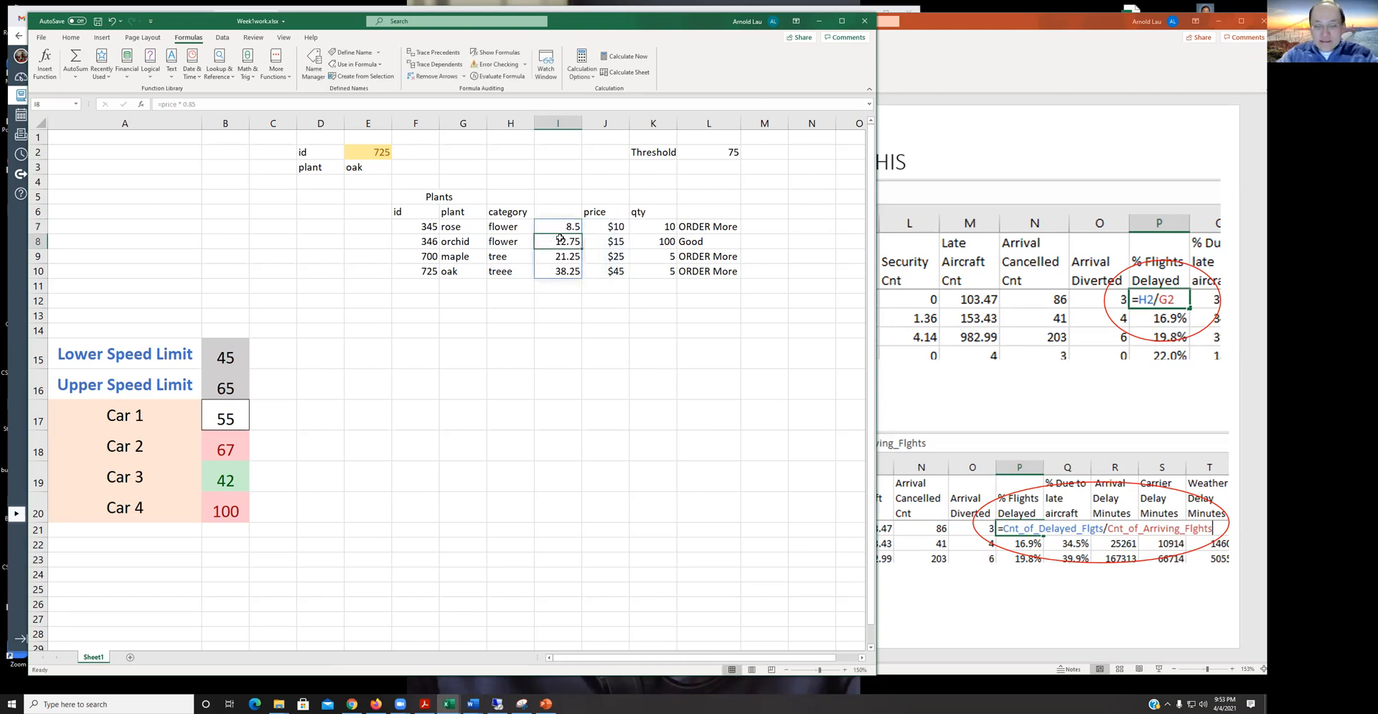
left_click(544, 335)
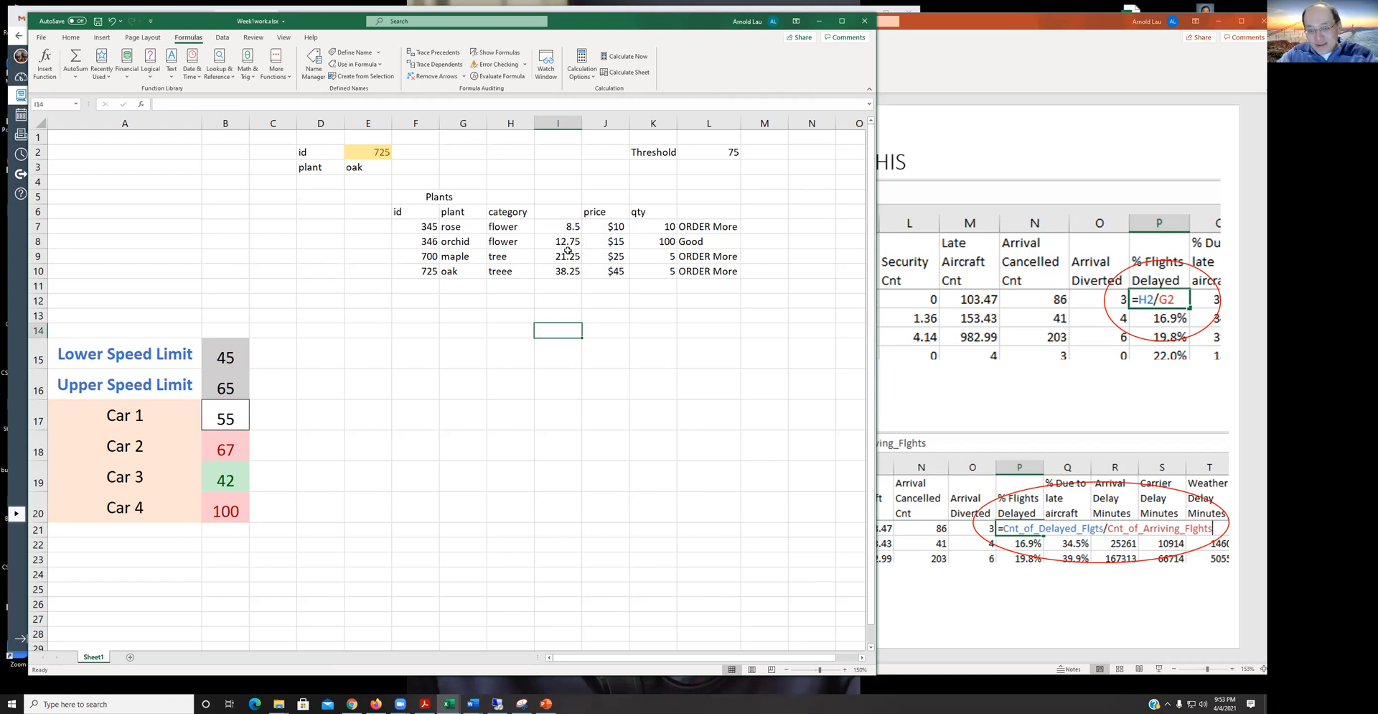
Examine the price formula in each cell of I7 through I10
left_click(550, 226)
left_click(555, 241)
left_click(558, 256)
left_click(558, 271)
left_click(556, 225)
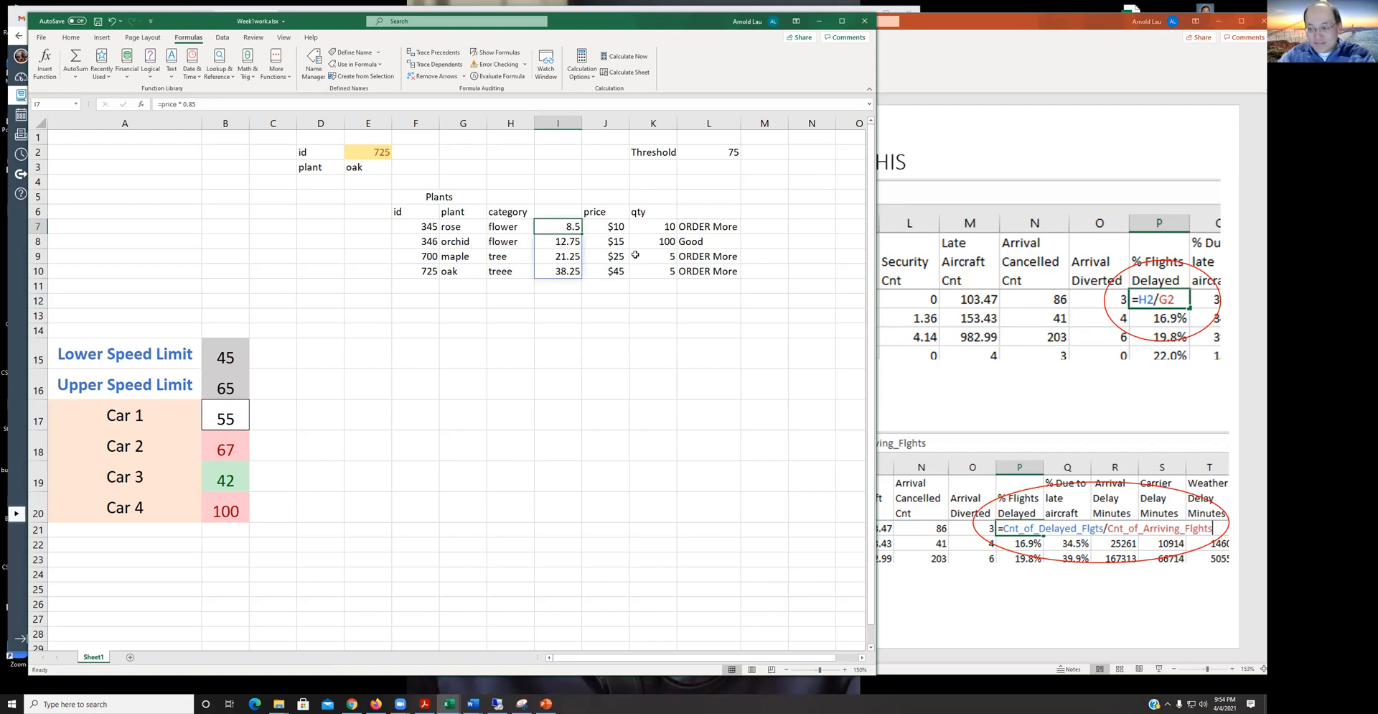
Compare the PowerPoint Defining Names slide with the Excel price formula, and show the Filtering slide
left_click(980, 27)
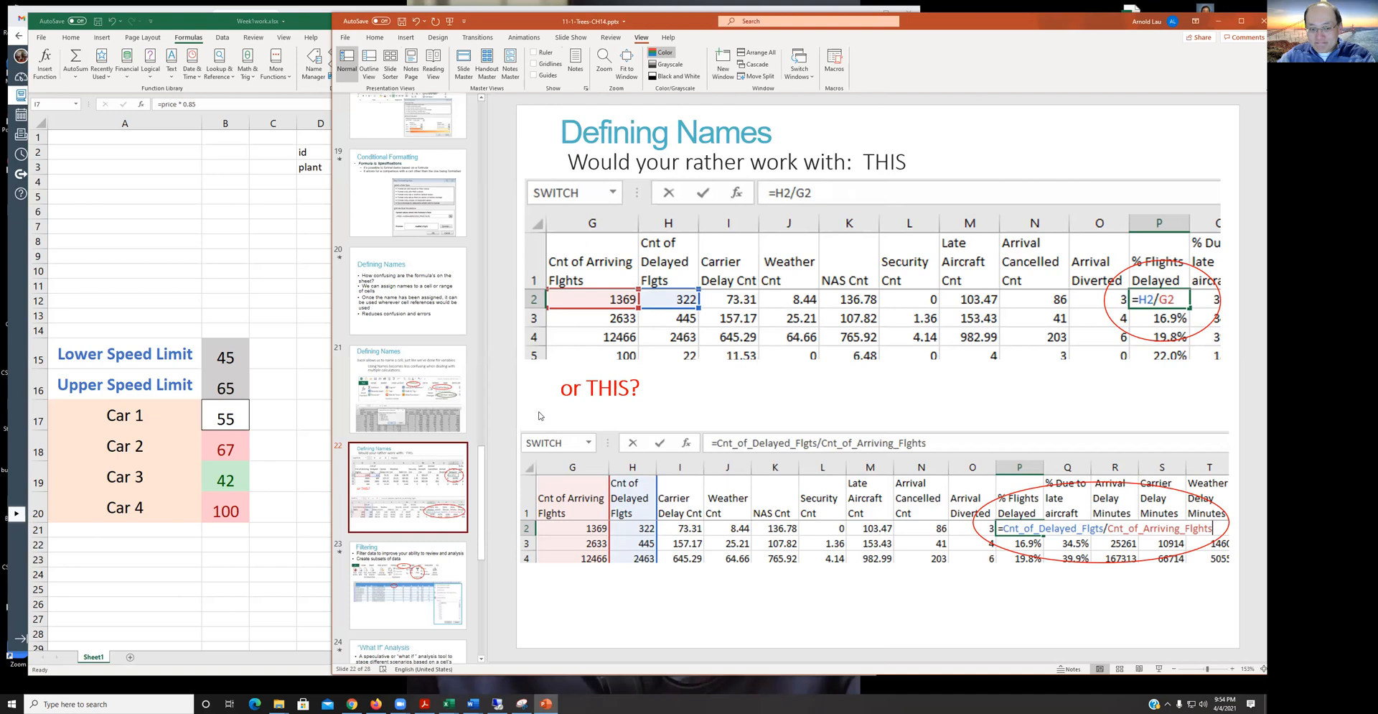
left_click(203, 223)
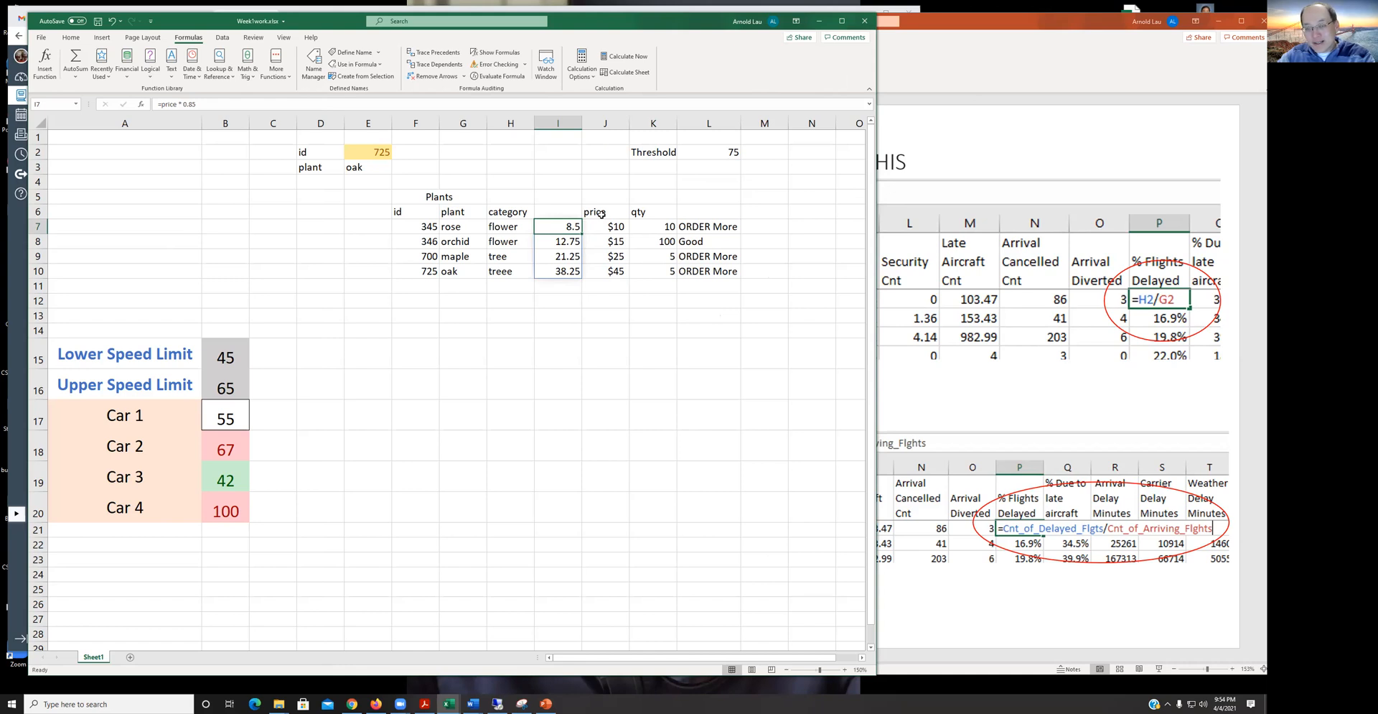
left_click(981, 24)
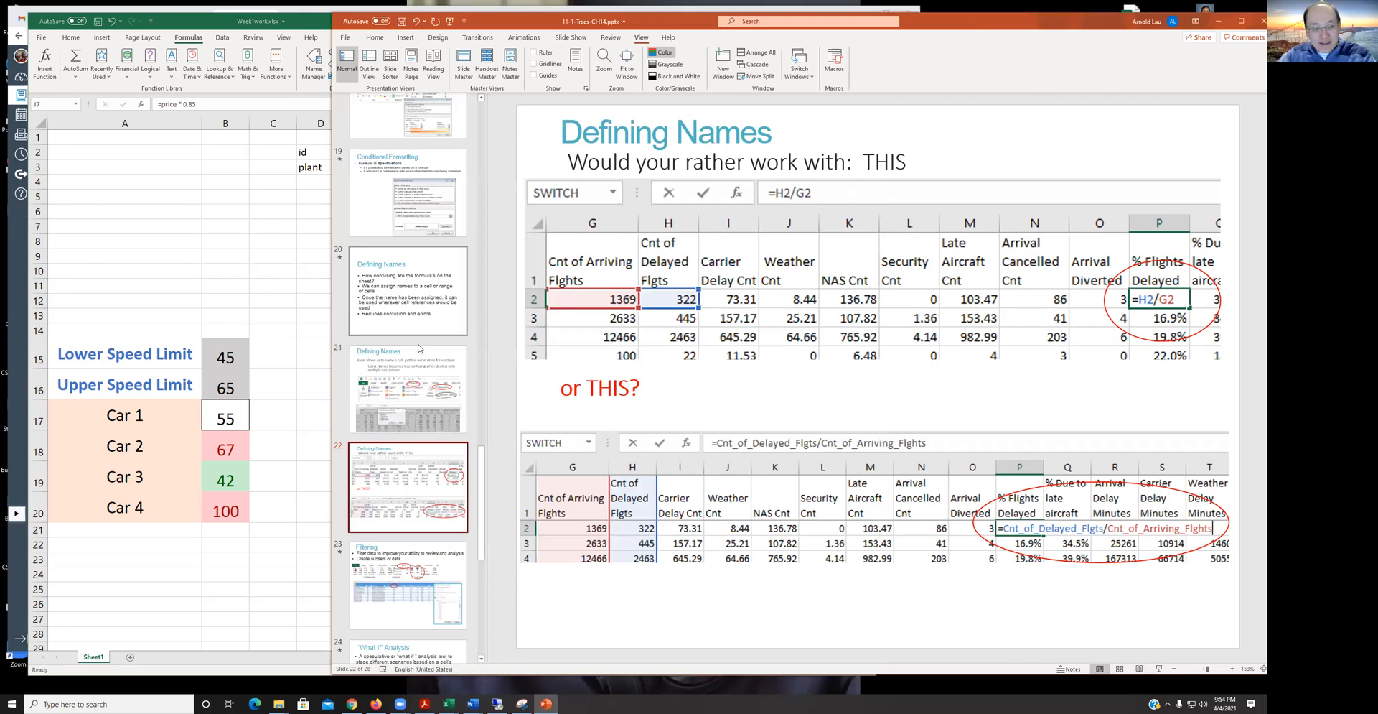
scroll(420, 346, "down", 2)
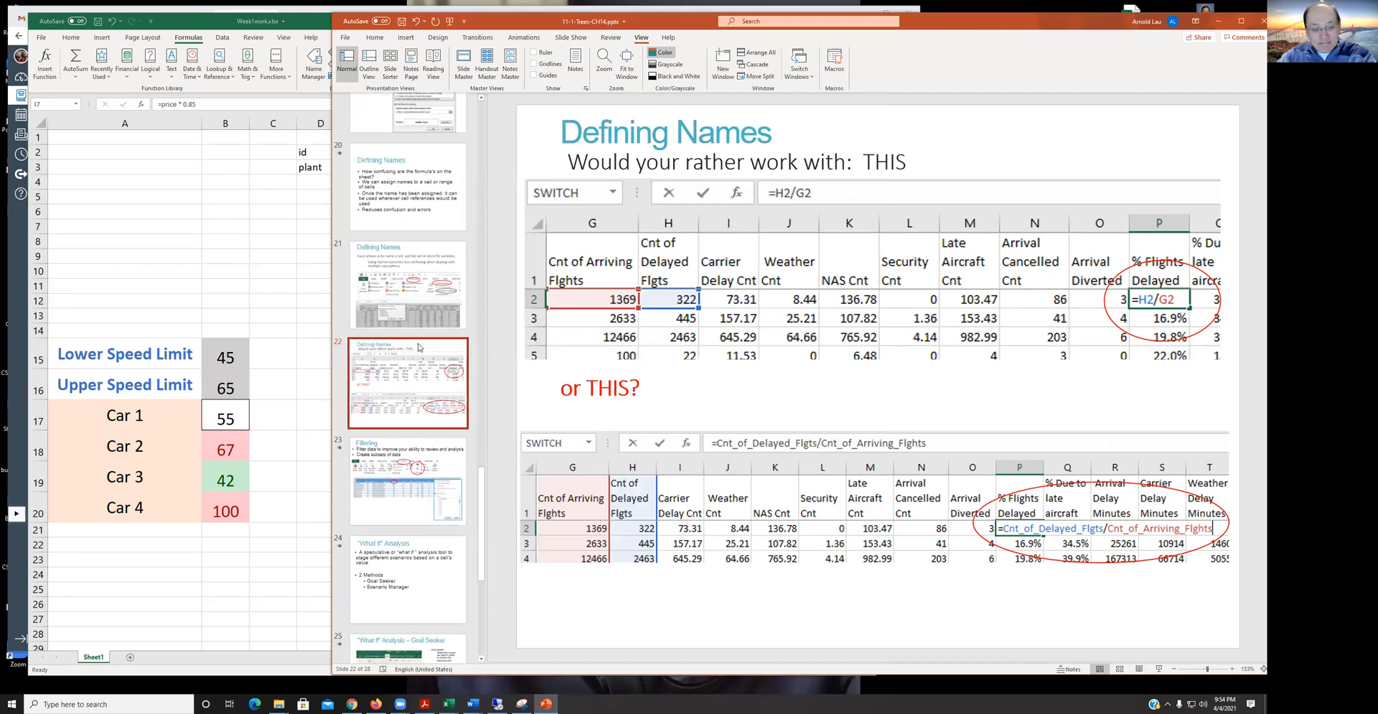
left_click(432, 452)
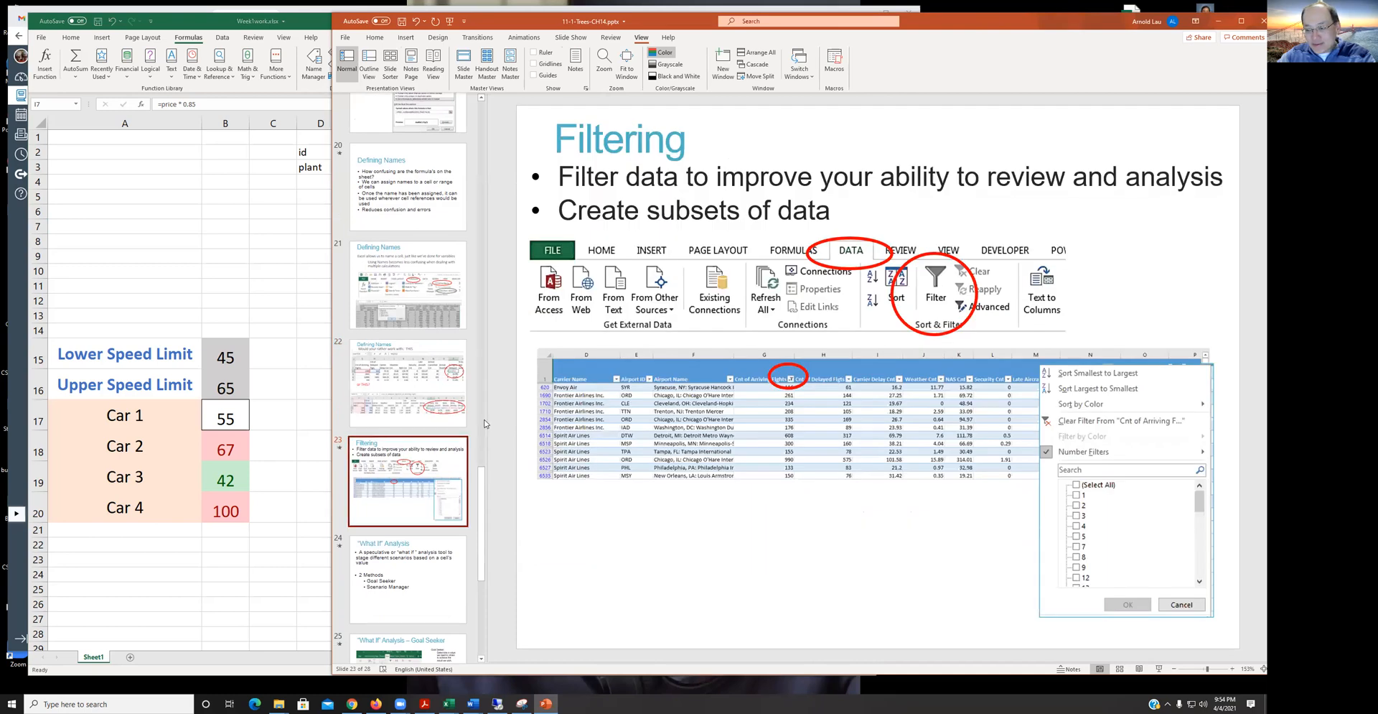
Switch to Excel and turn on filtering for the Plants table range F6:K10
left_click(198, 253)
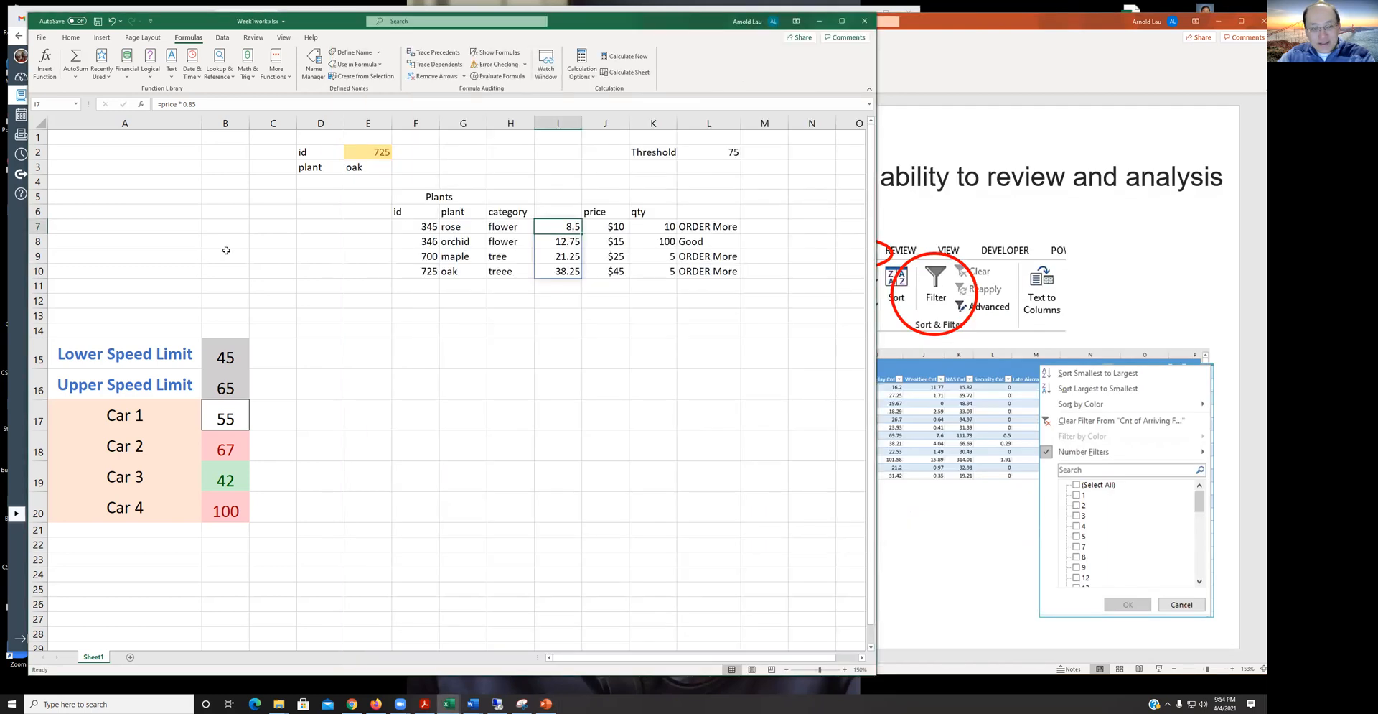
left_click(557, 285)
left_click_drag(406, 215, 639, 266)
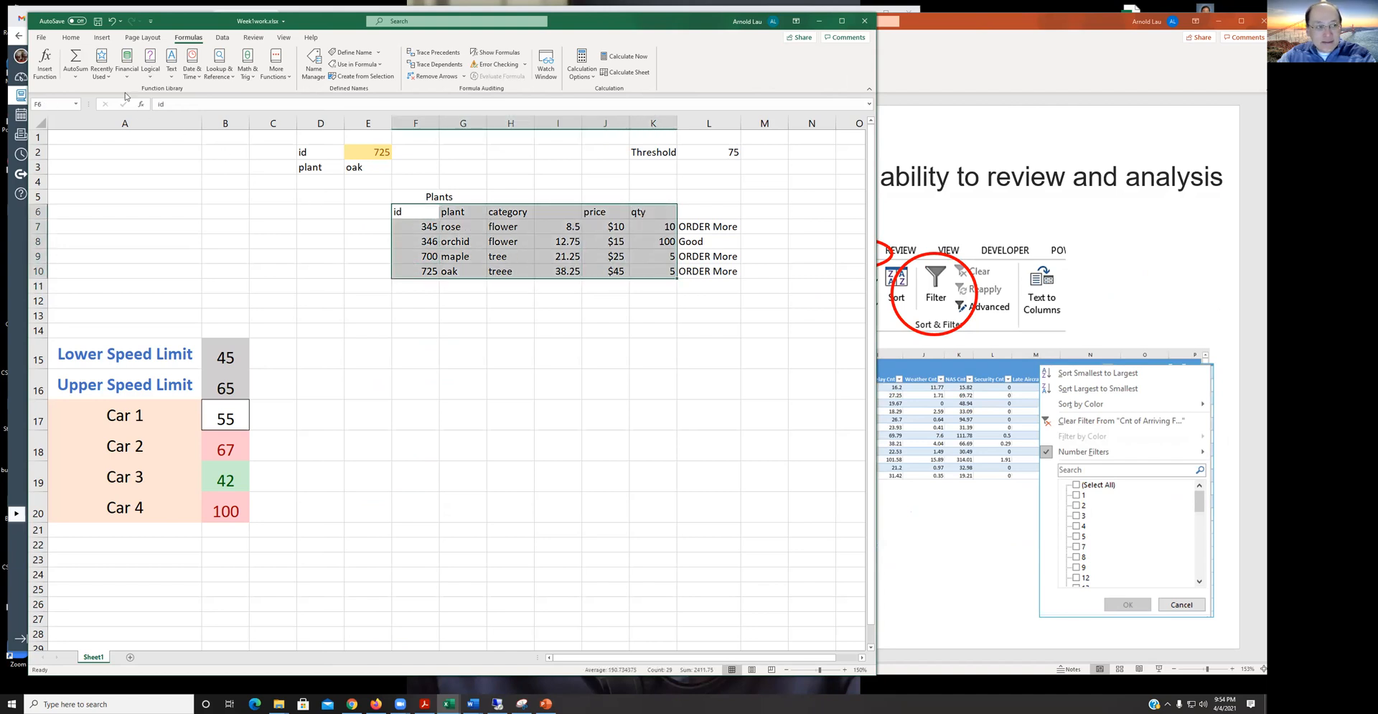
left_click(224, 39)
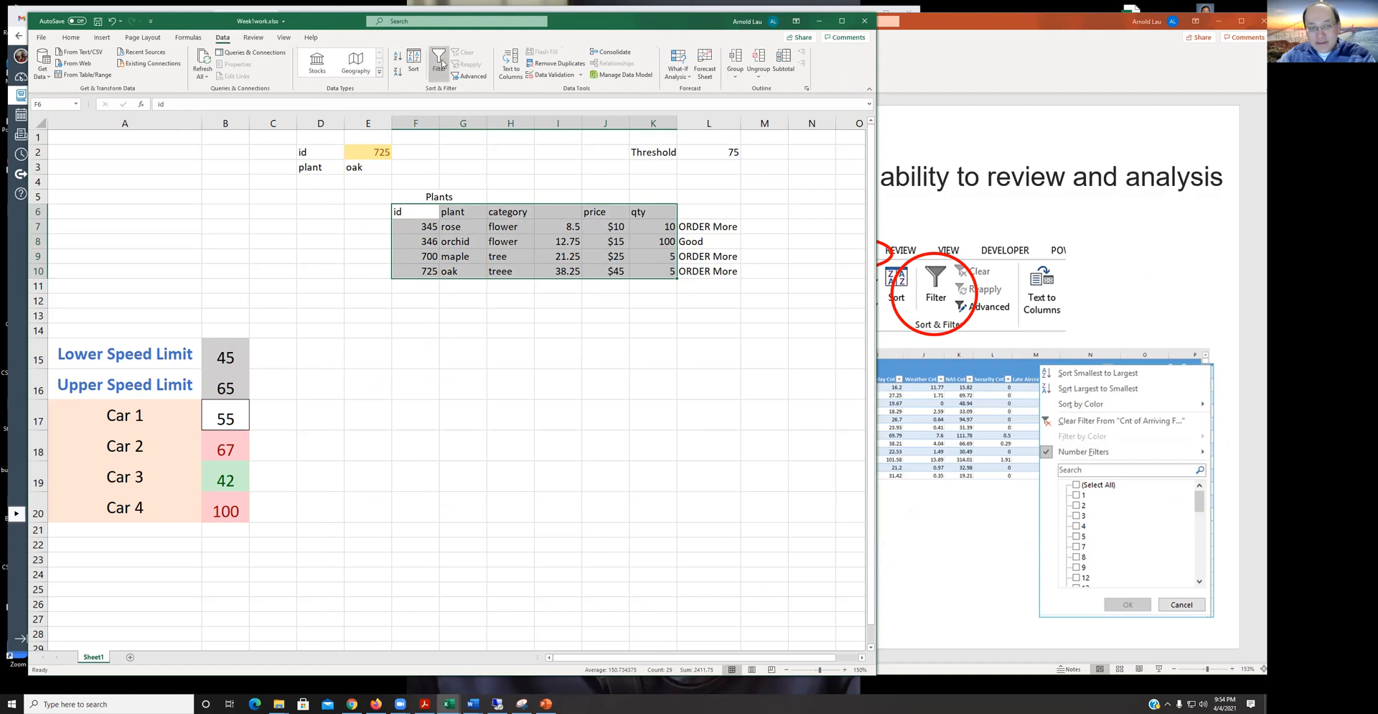
left_click(440, 63)
left_click(518, 413)
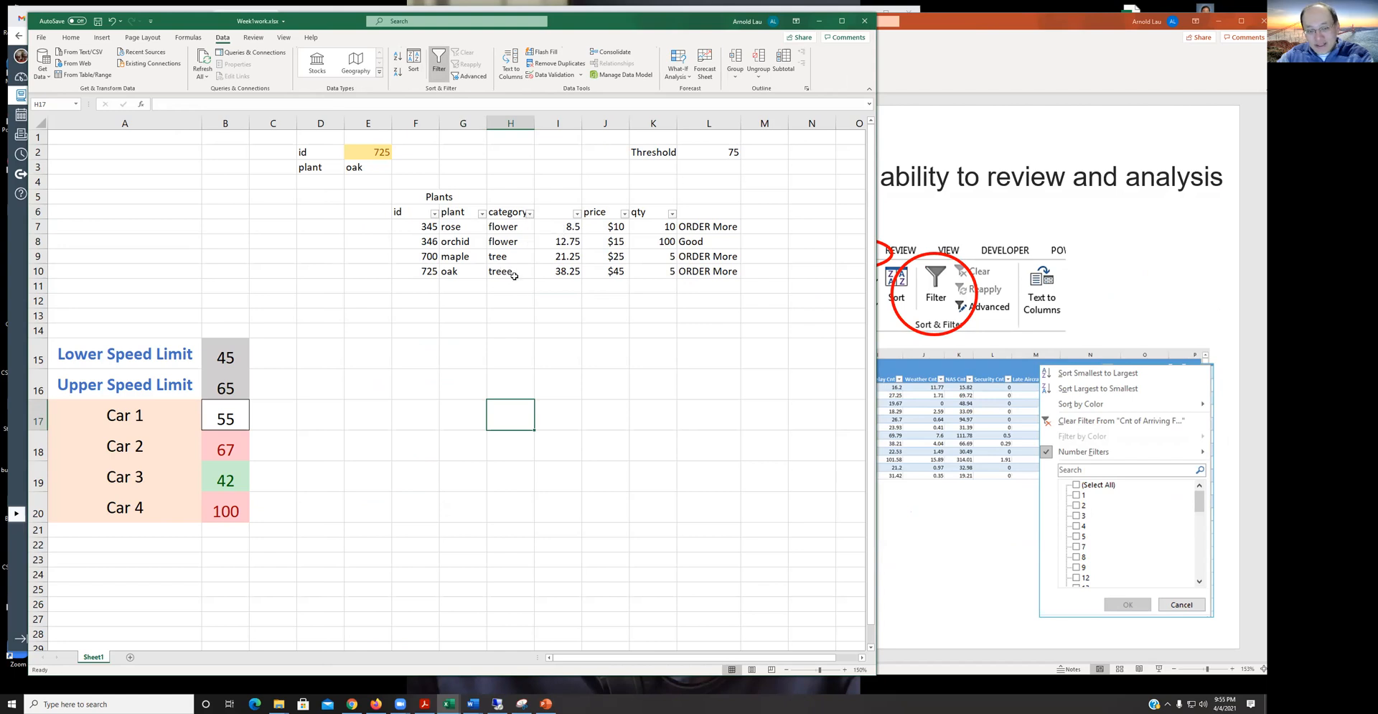
Filter the Plants table's category column to show only flower rows
left_click(530, 214)
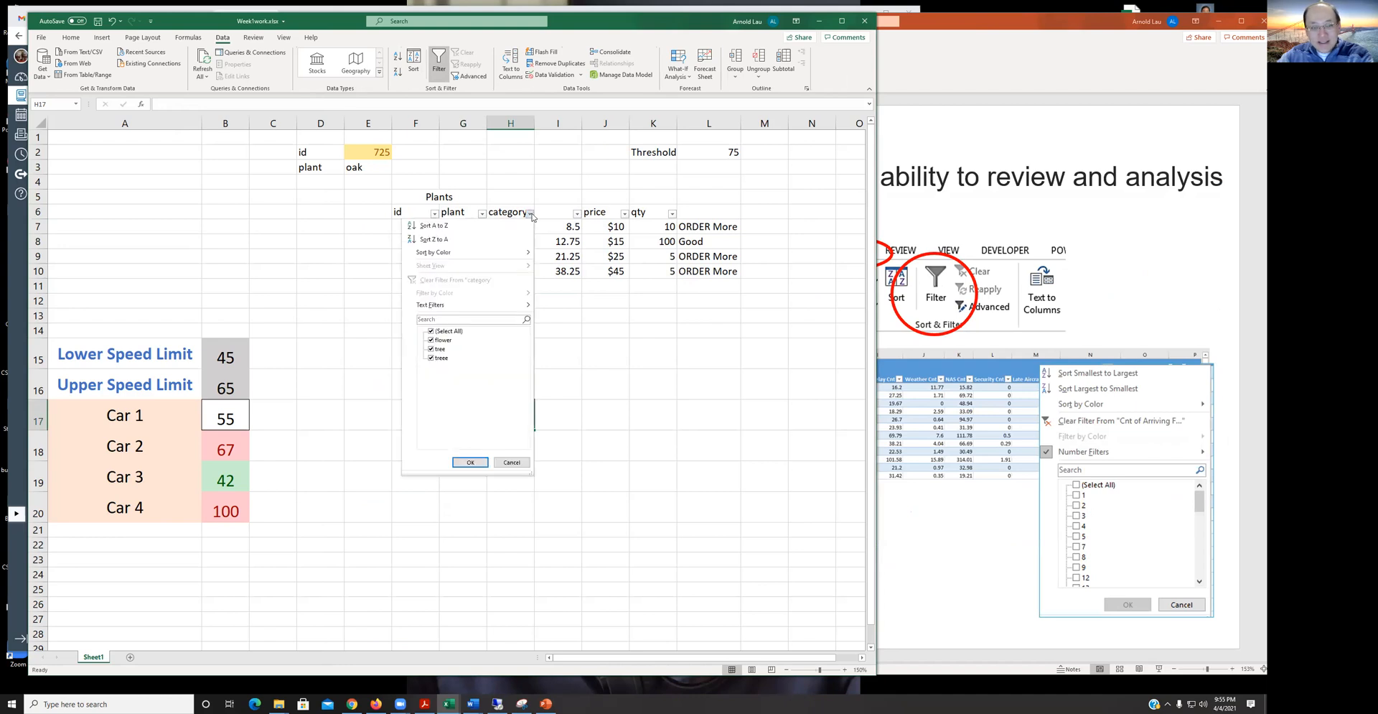
left_click(439, 349)
left_click(436, 358)
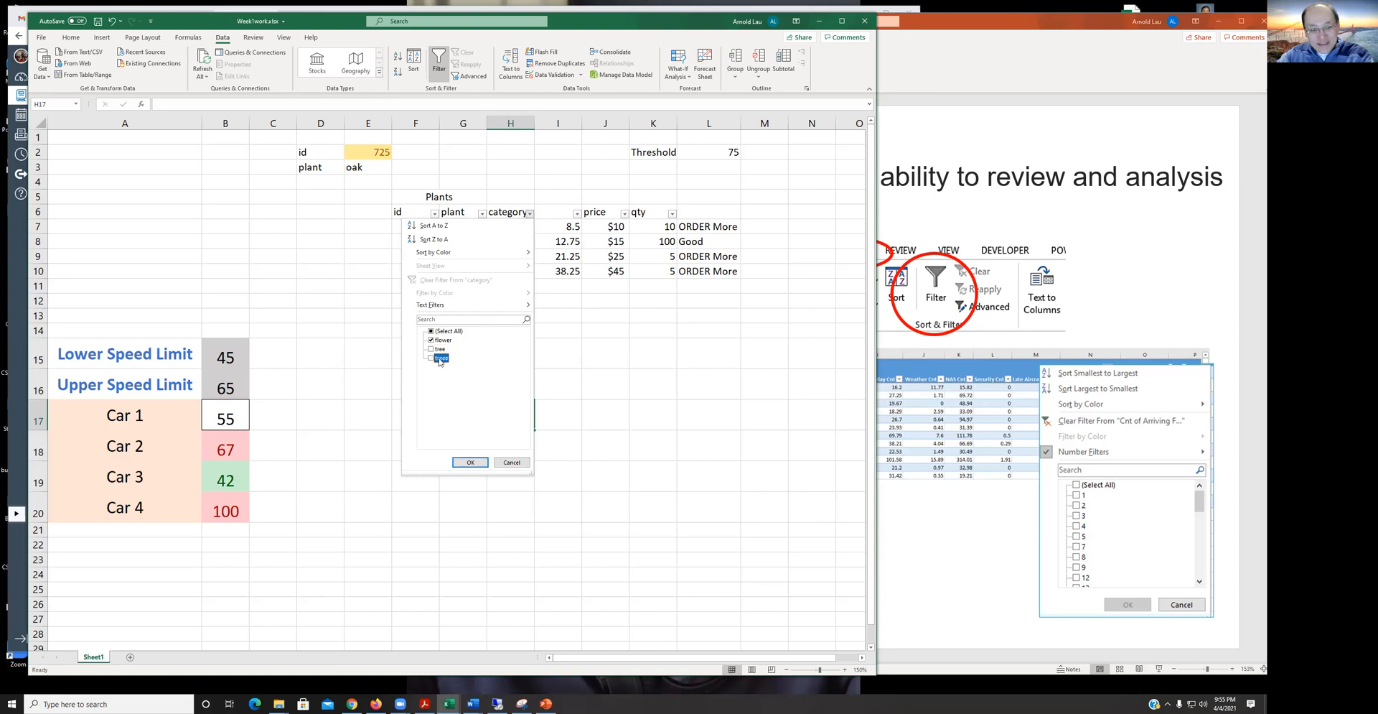
left_click(471, 462)
left_click(460, 309)
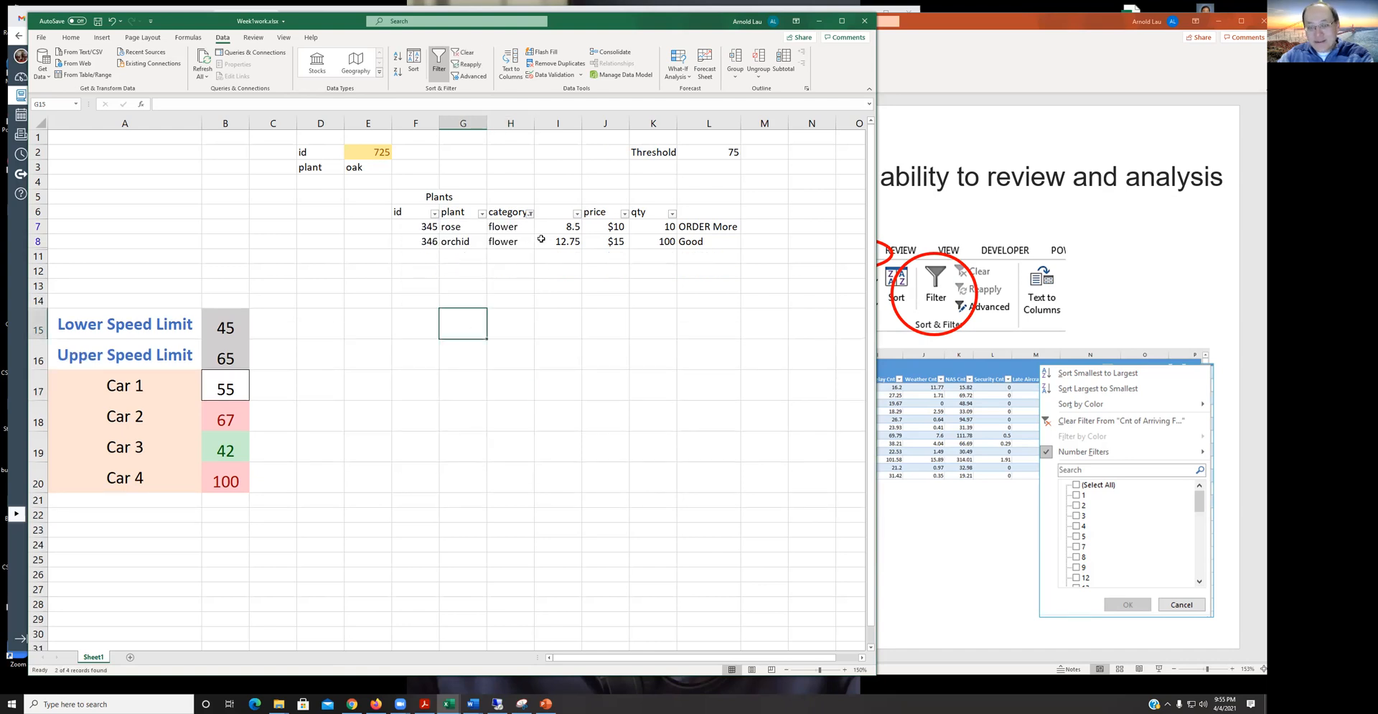
Reselect all values in the Plants table's category filter so every row is shown
left_click(531, 213)
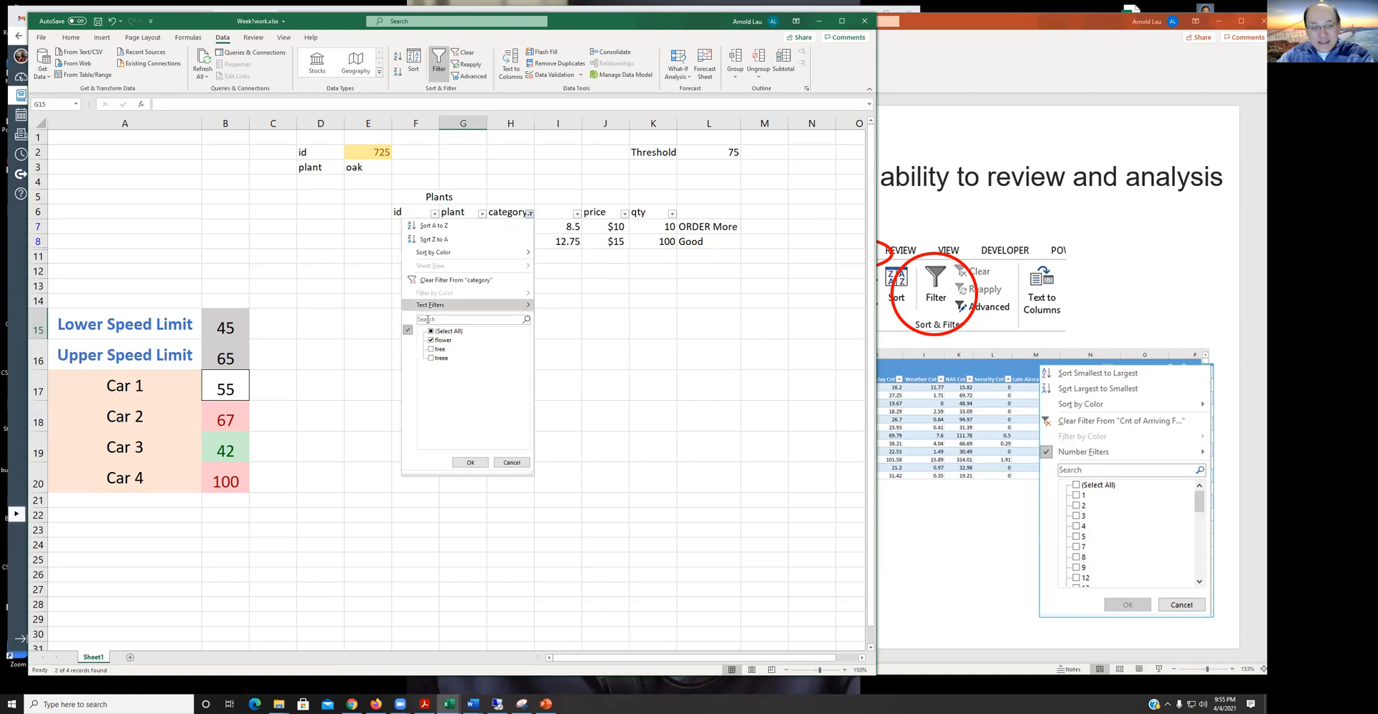
left_click(438, 331)
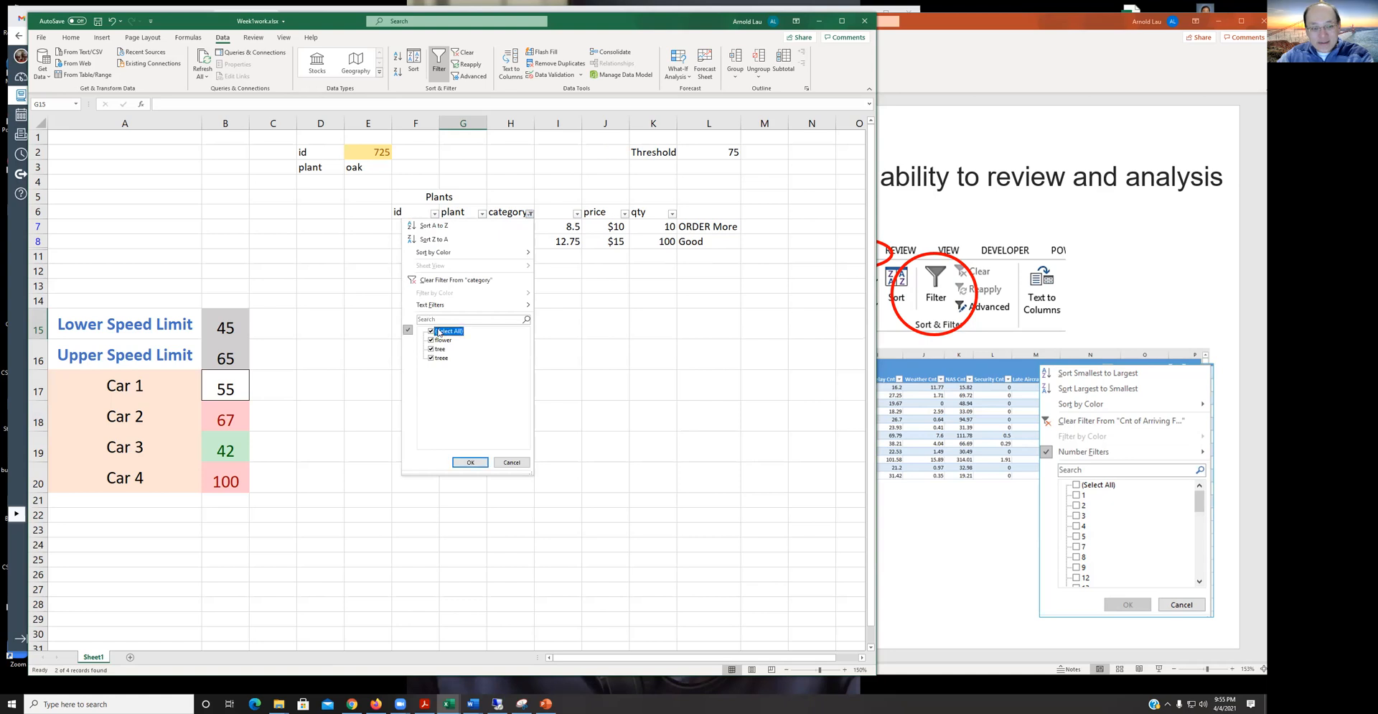
left_click(470, 463)
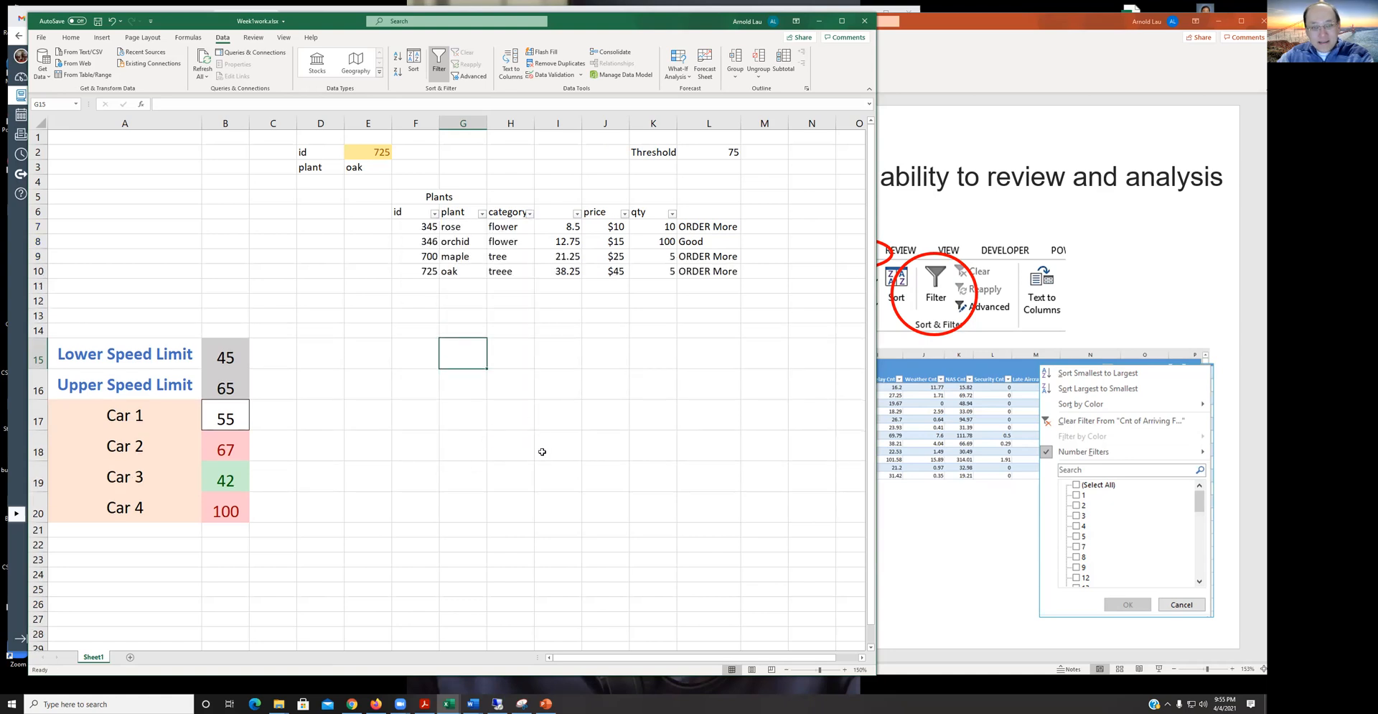
Examine the sorting and filtering options offered for the Plants table's category and plant columns
left_click(530, 214)
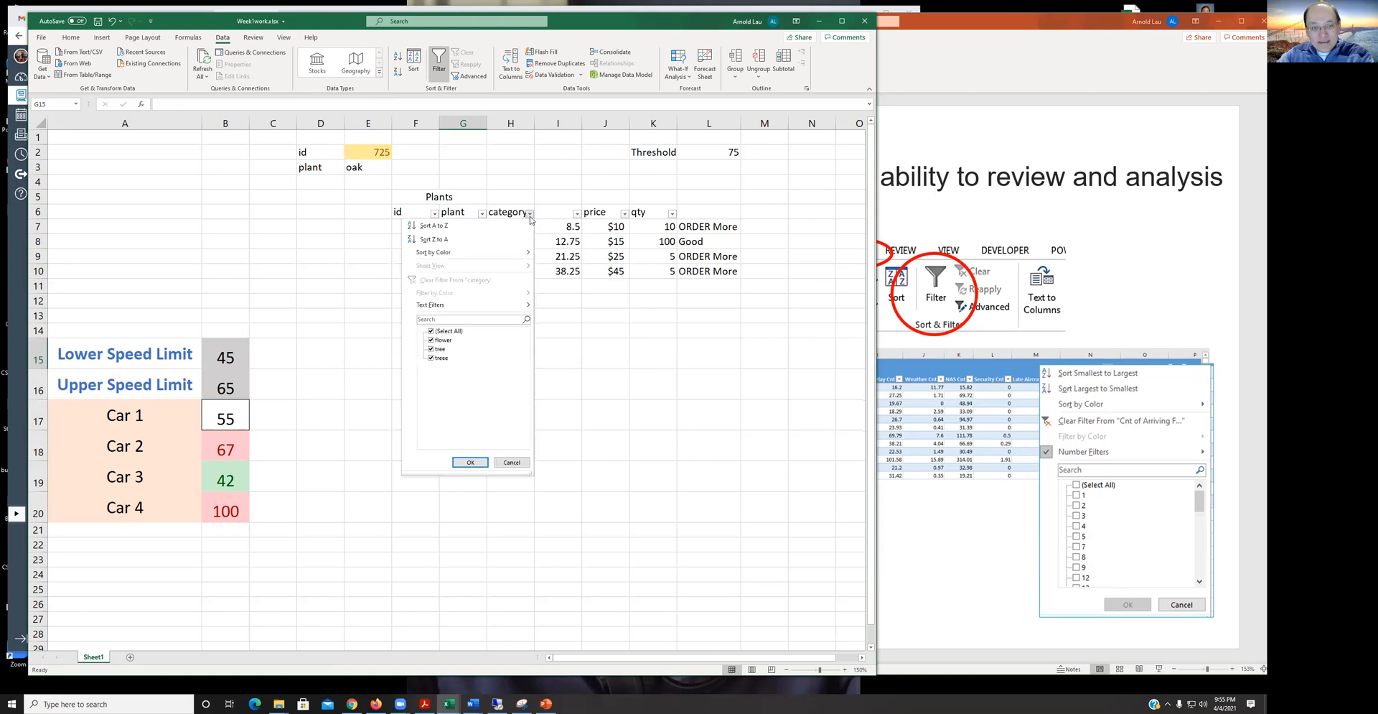
left_click(531, 215)
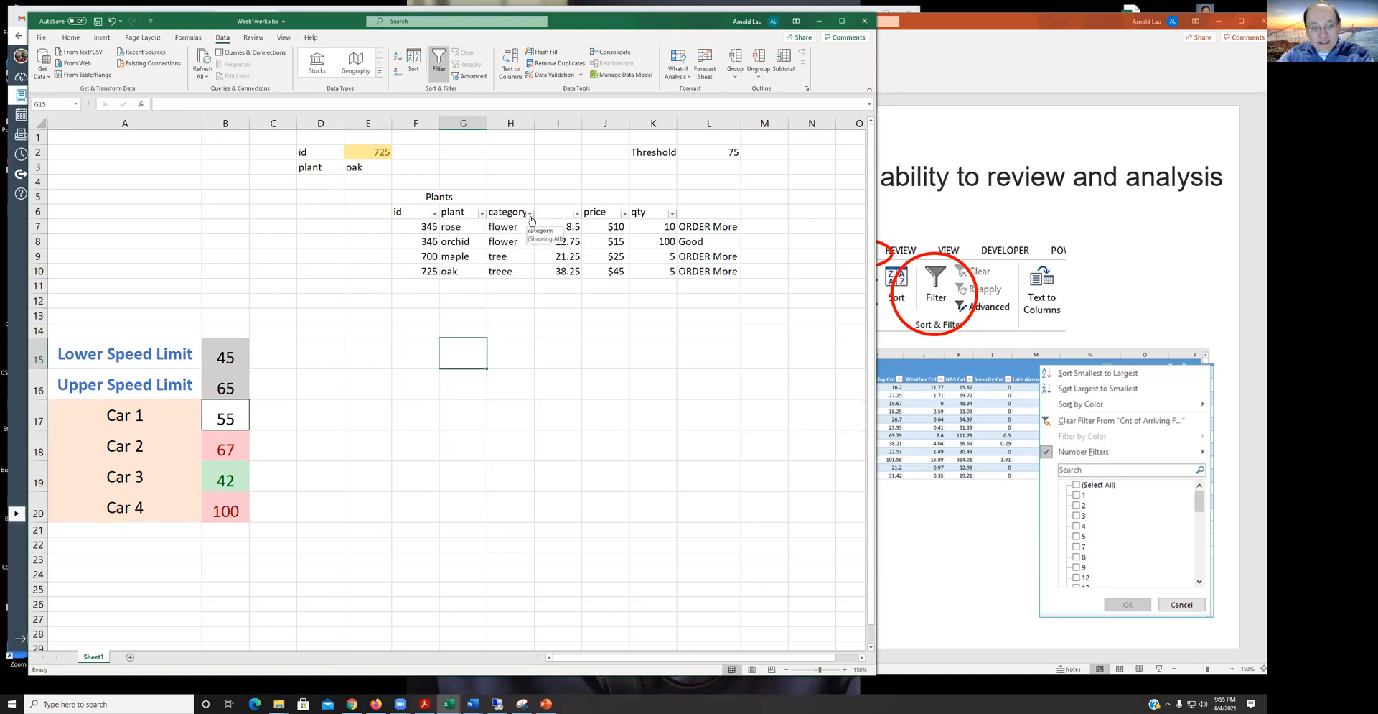
left_click(483, 221)
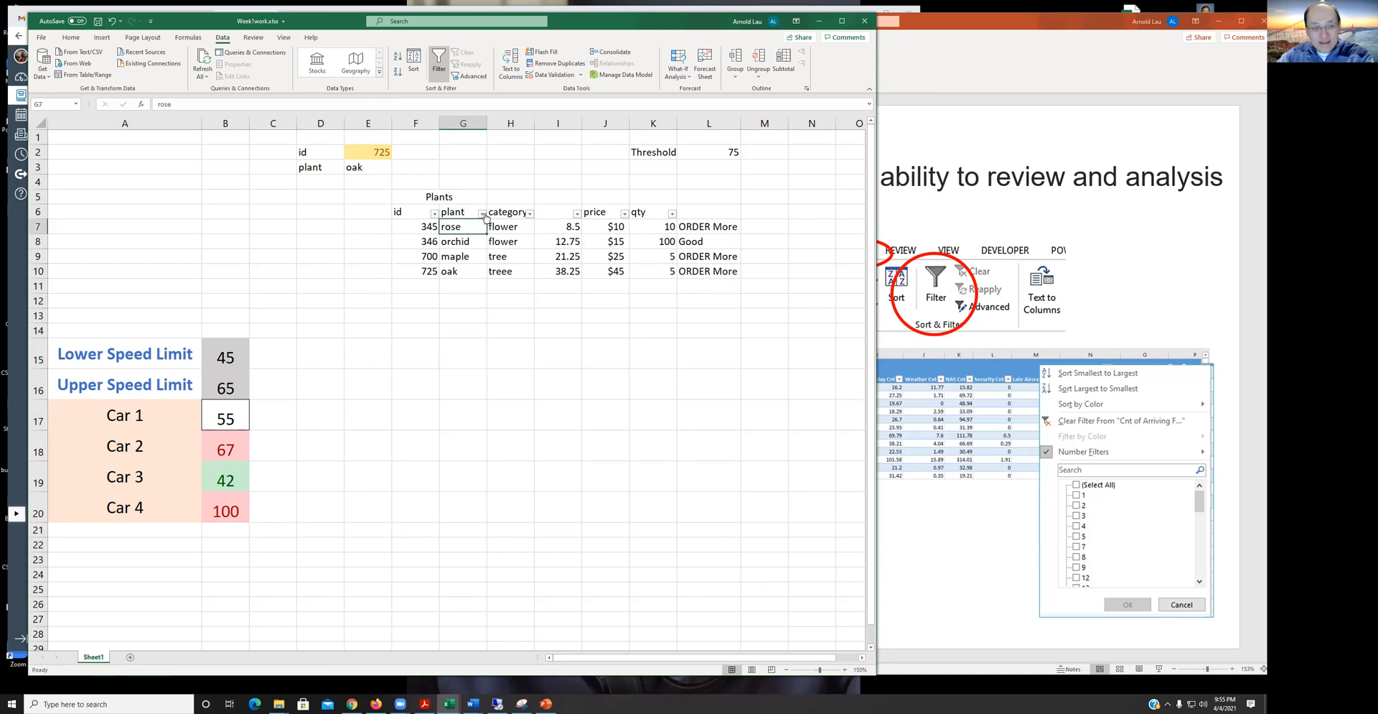
left_click(482, 214)
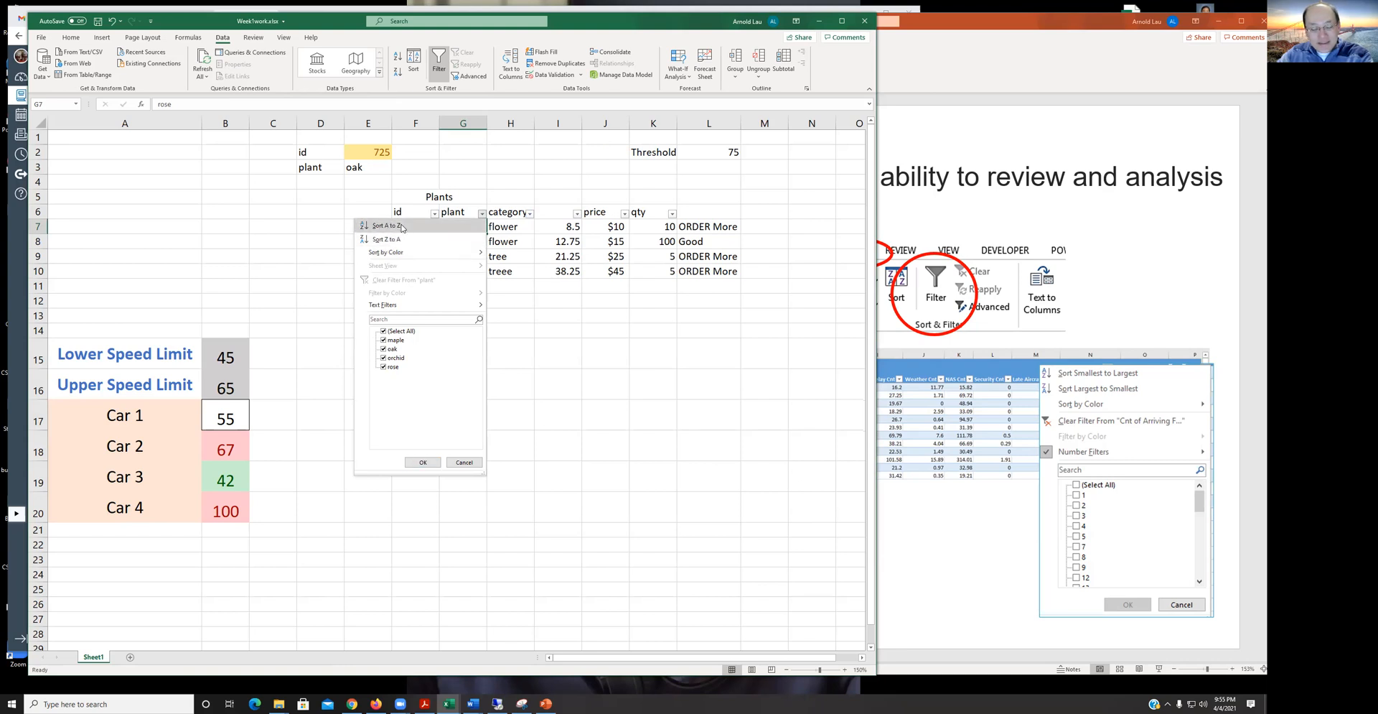
left_click(596, 371)
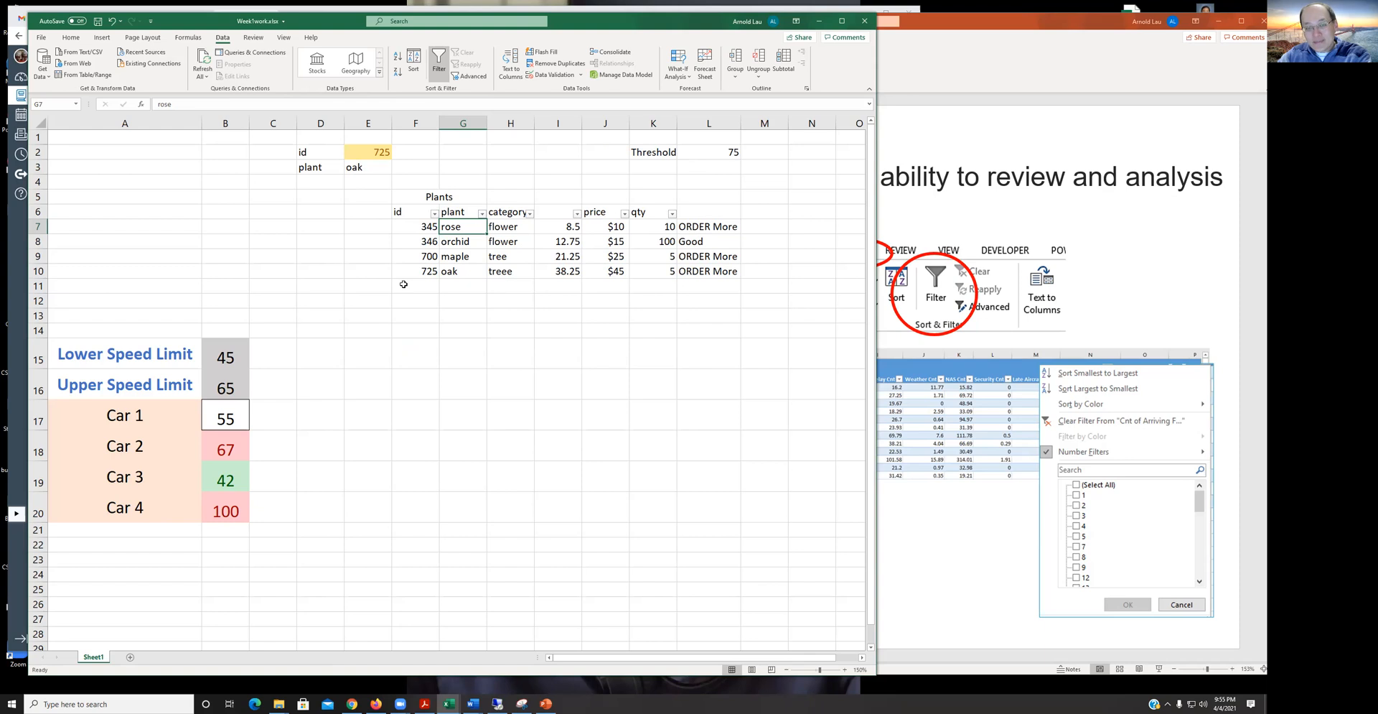
left_click(482, 214)
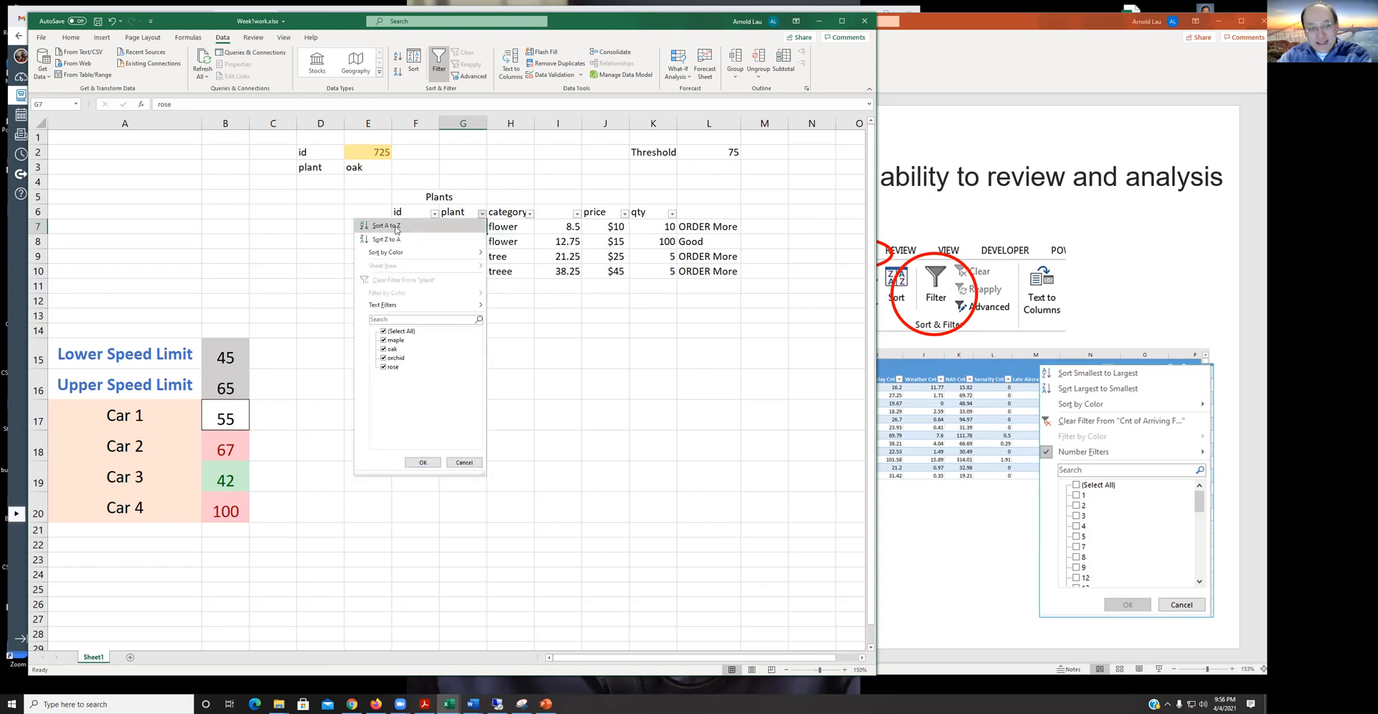
key("Escape")
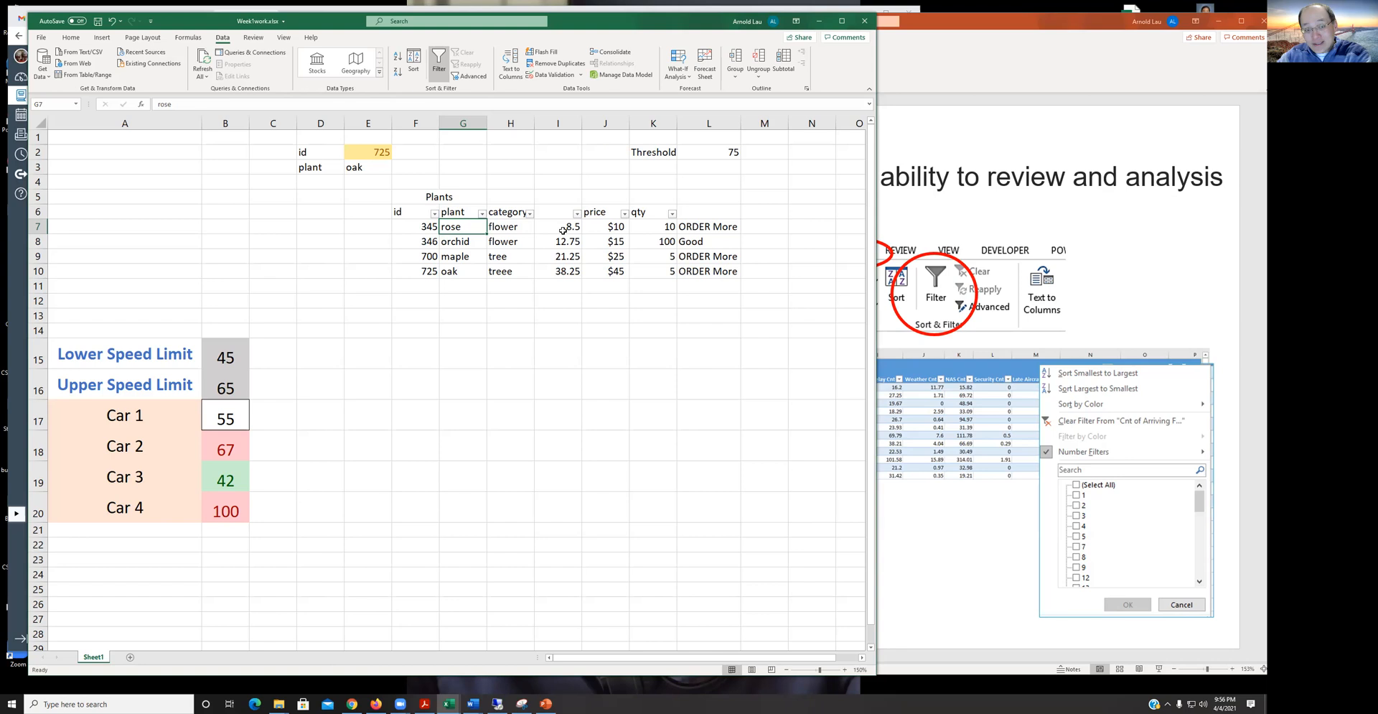
left_click(482, 213)
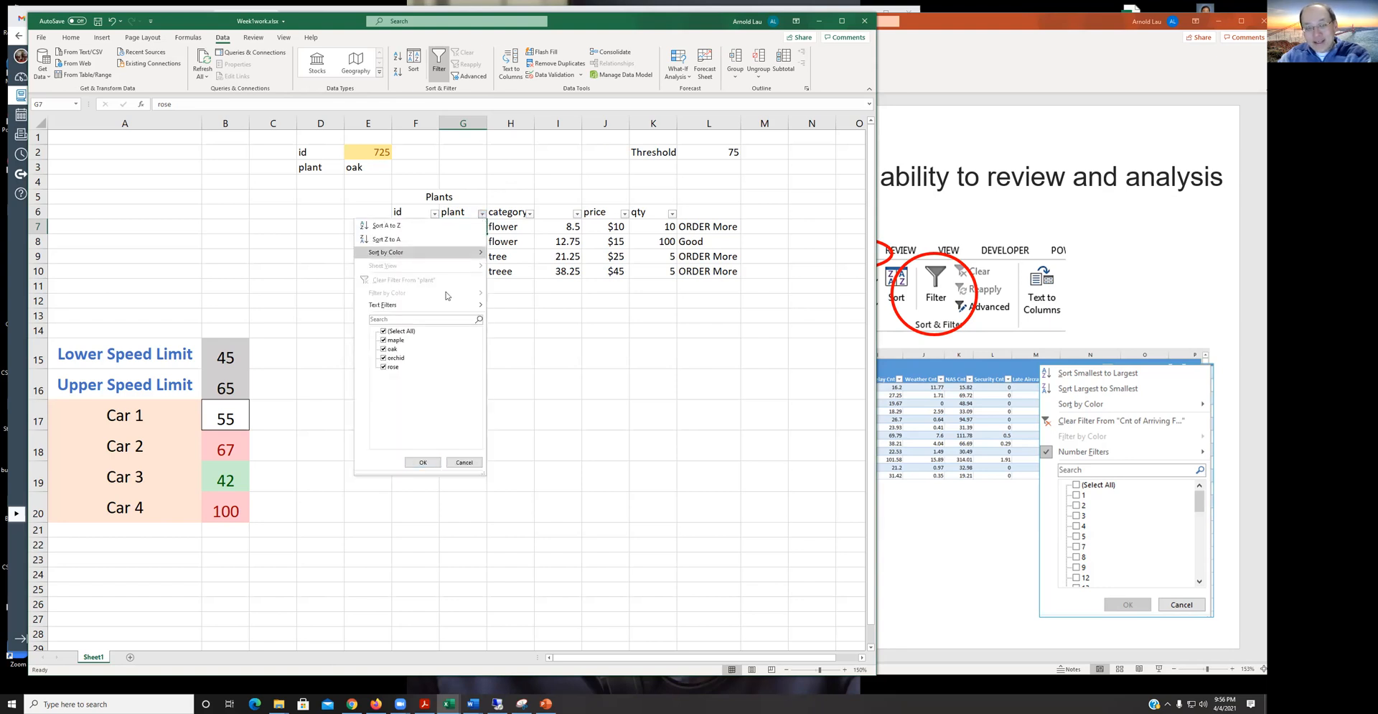
left_click(376, 225)
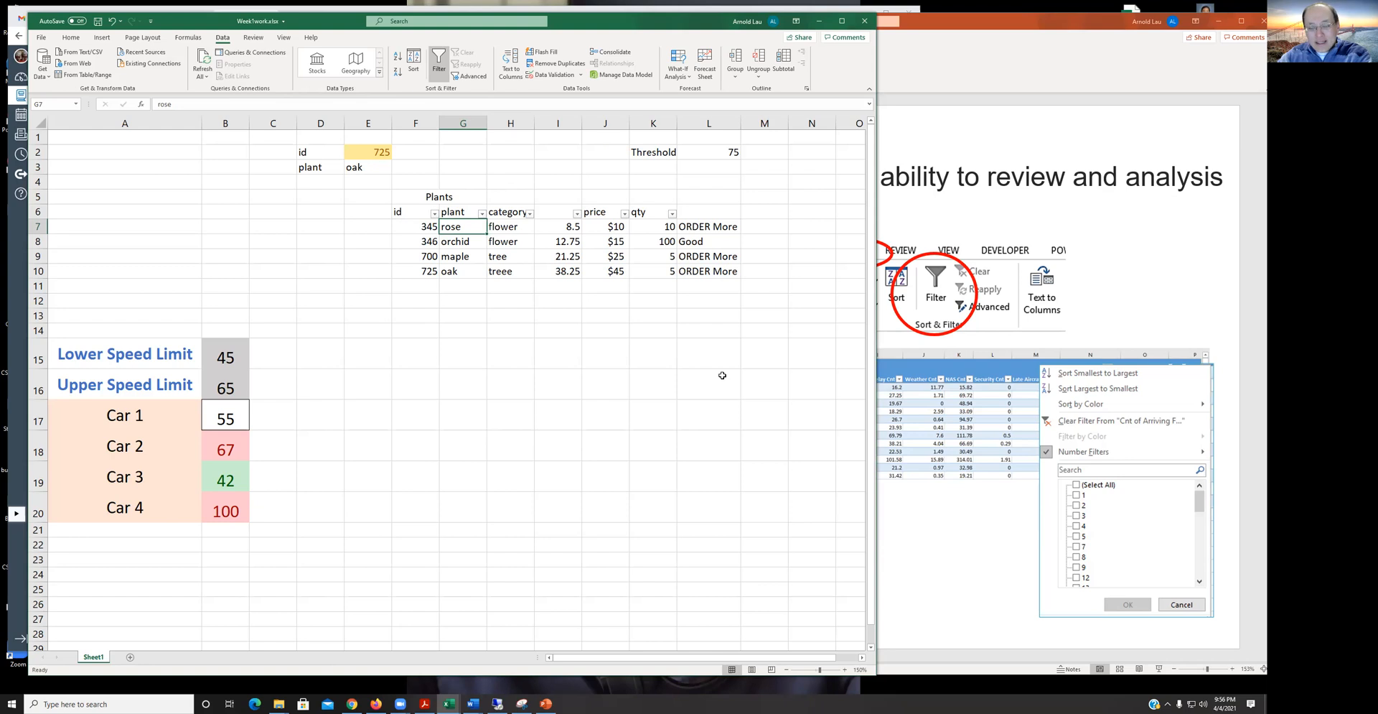
Switch to PowerPoint and advance from the Filtering slide to the "What If" Analysis slide
left_click(992, 257)
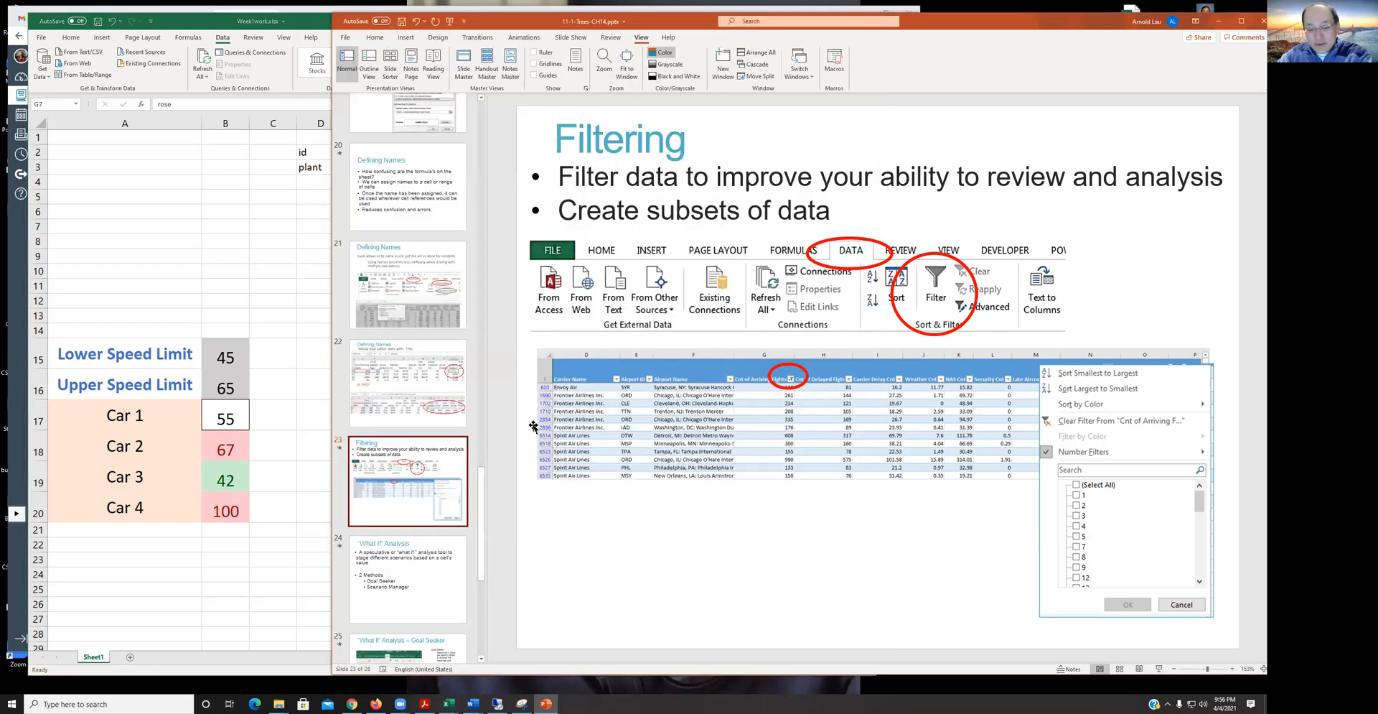
scroll(522, 431, "down", 1)
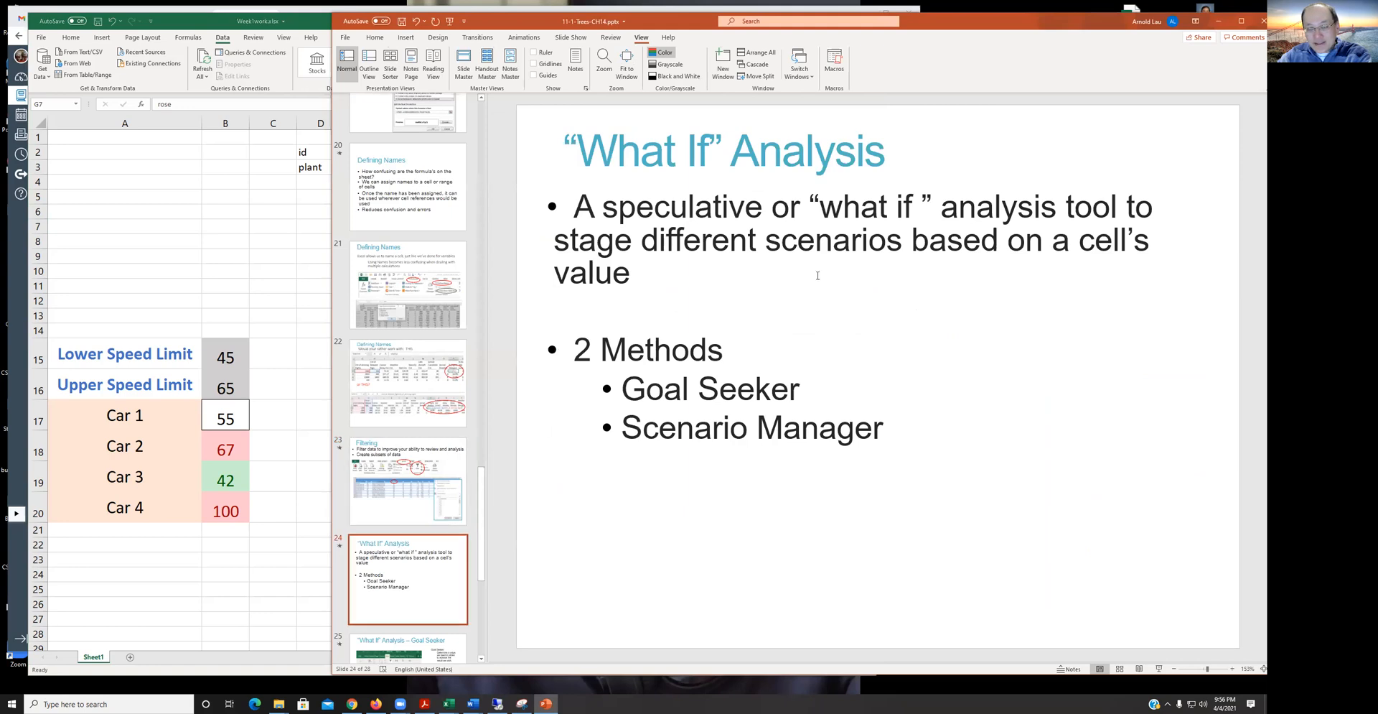
scroll(401, 395, "down", 3)
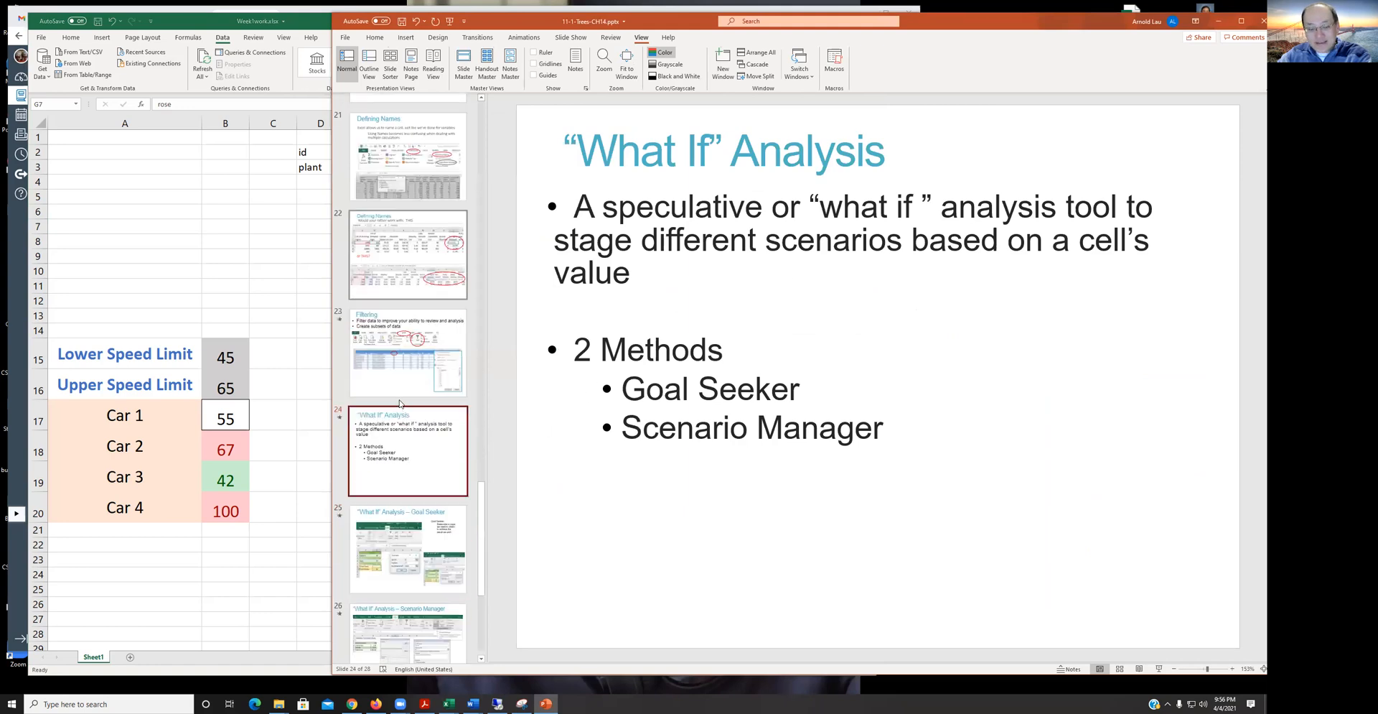